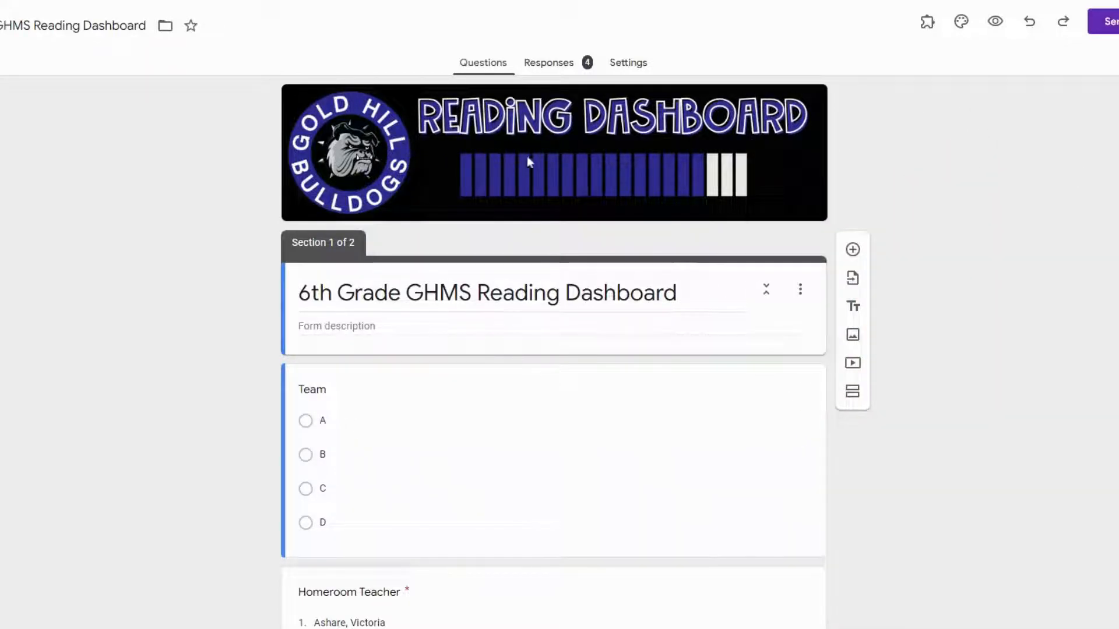
Review the form's first section with its team, homeroom teacher and ELA teacher questions.
scroll(527, 202, down, 2)
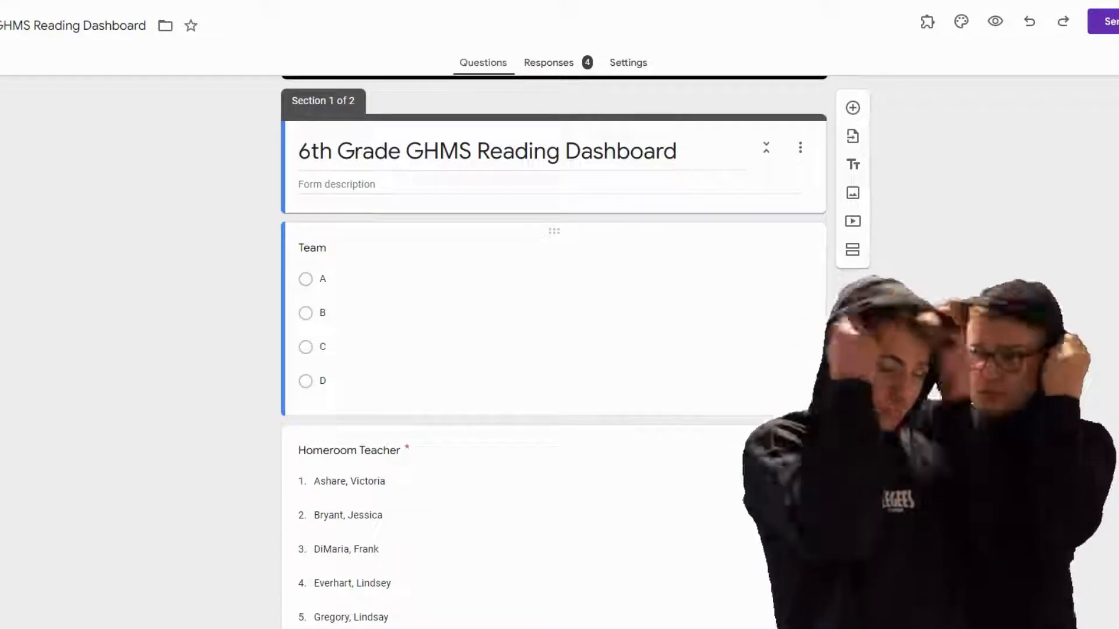
scroll(408, 279, down, 2)
scroll(408, 278, down, 7)
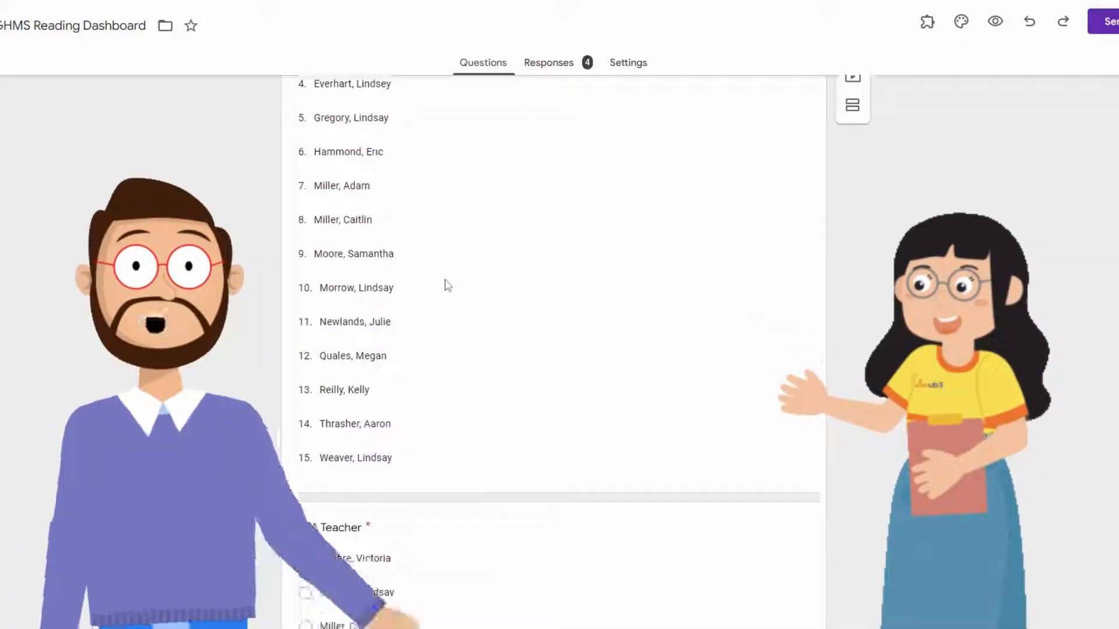
scroll(448, 286, down, 4)
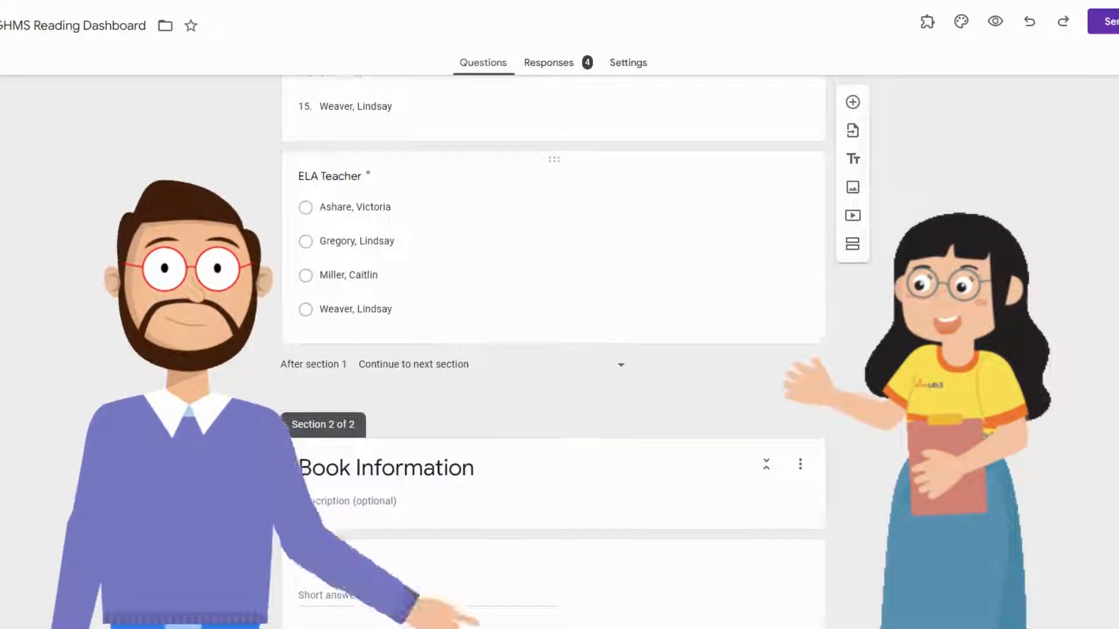
scroll(446, 289, down, 2)
scroll(446, 288, up, 3)
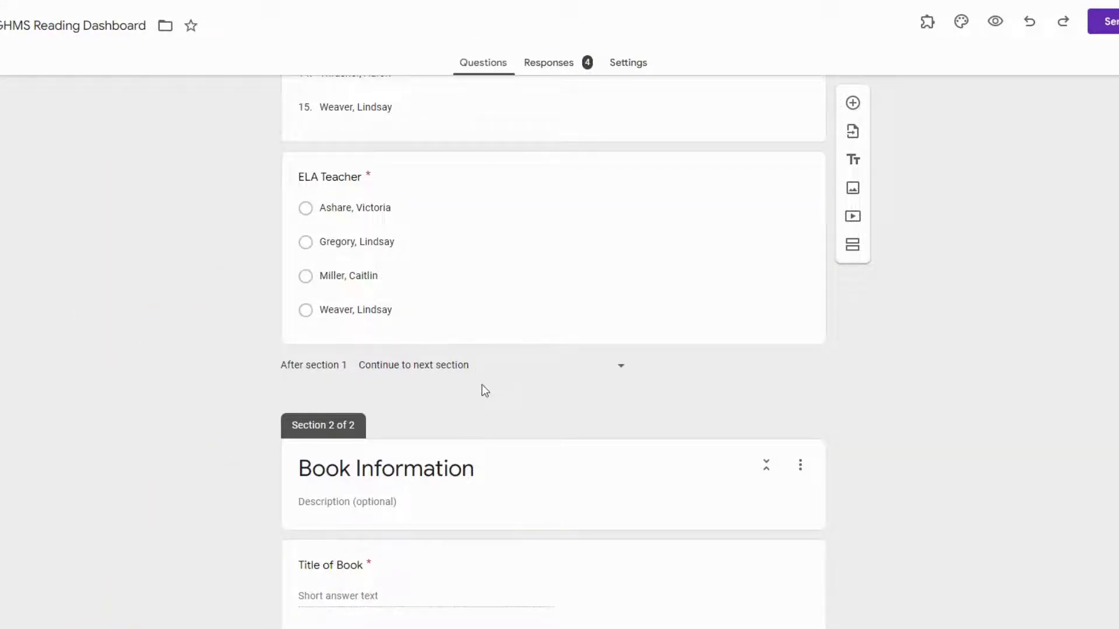
Review the Book Information section's questions on title, author, genre, number of pages and book source, then return to the form's beginning.
scroll(485, 390, down, 5)
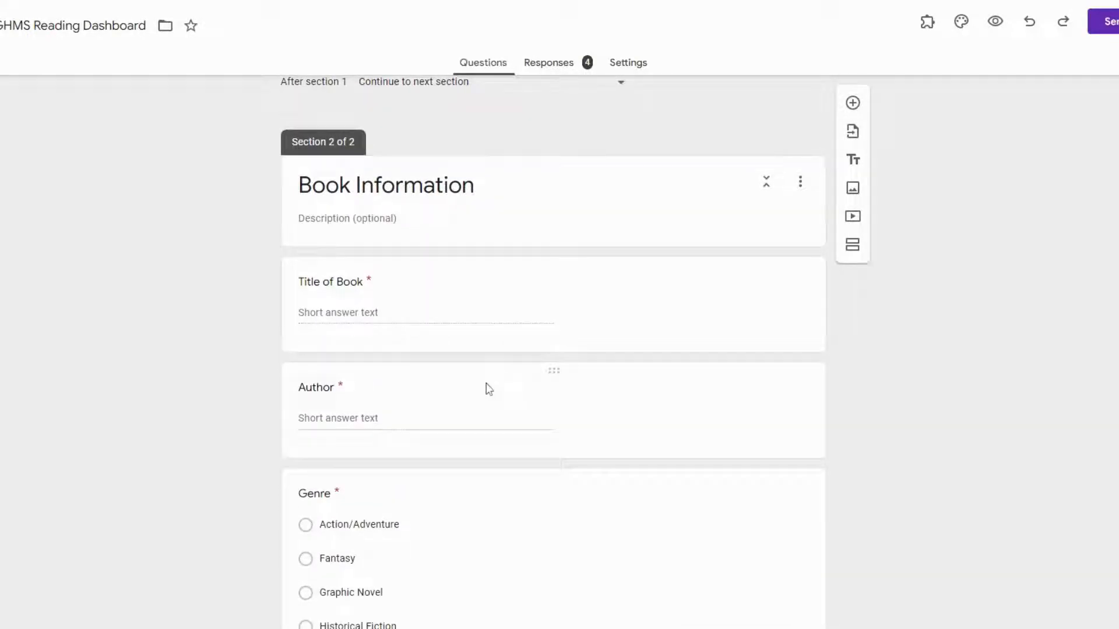
scroll(488, 389, down, 3)
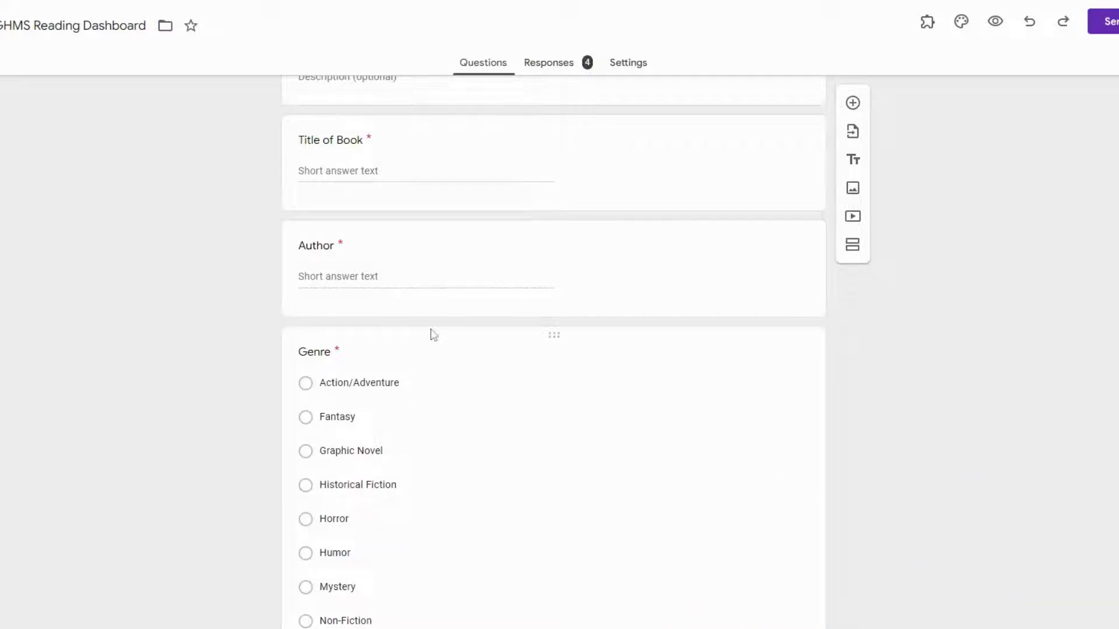
scroll(490, 442, down, 4)
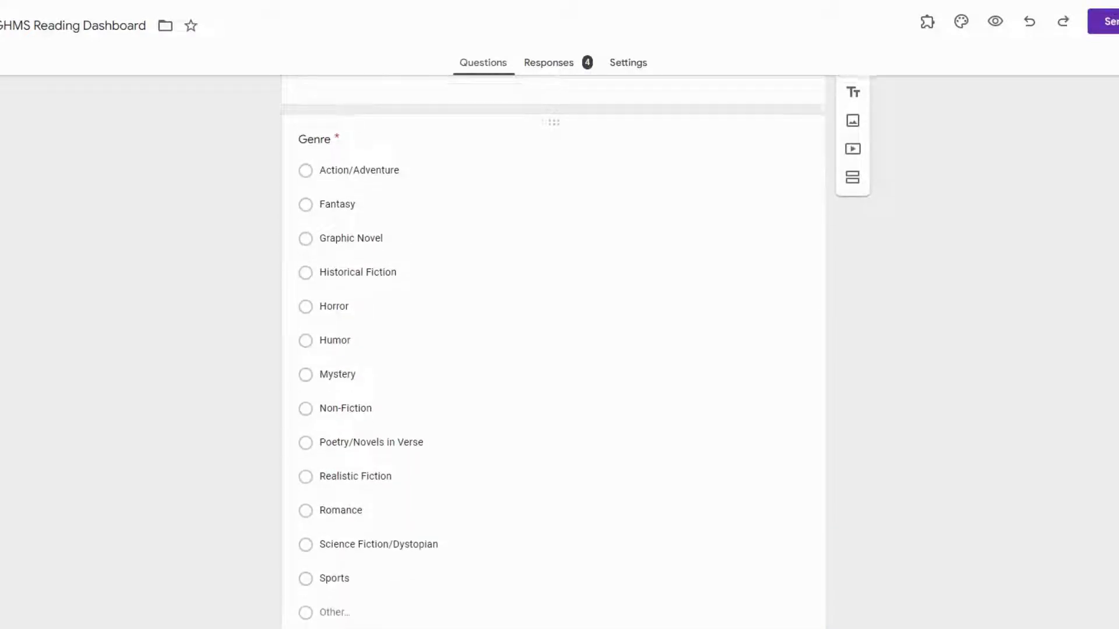
scroll(444, 445, down, 3)
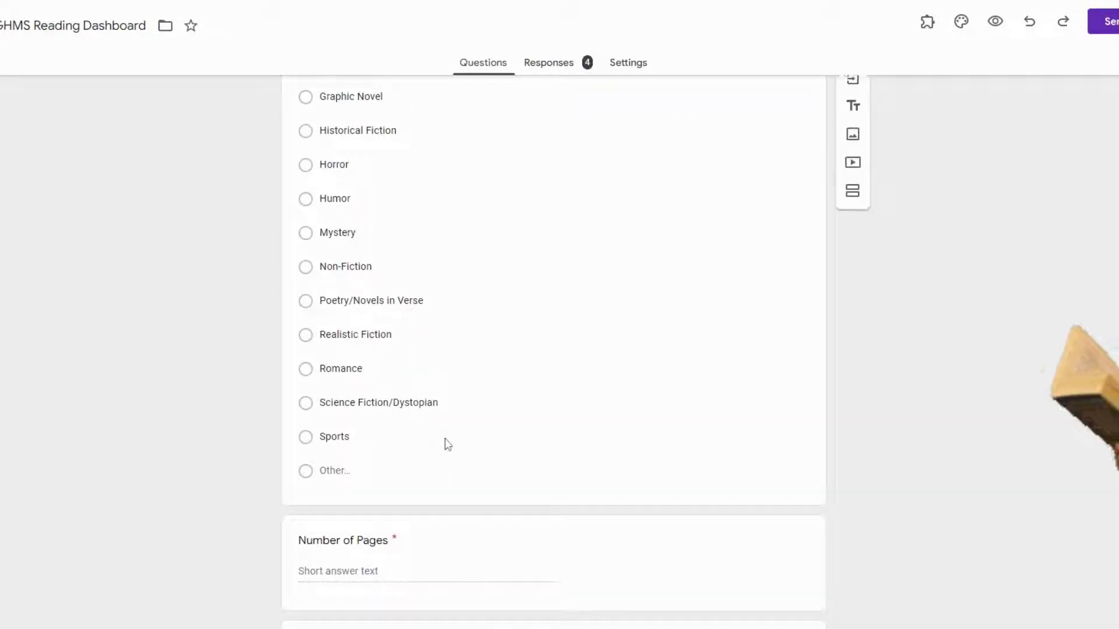
scroll(474, 540, down, 3)
scroll(414, 347, down, 1)
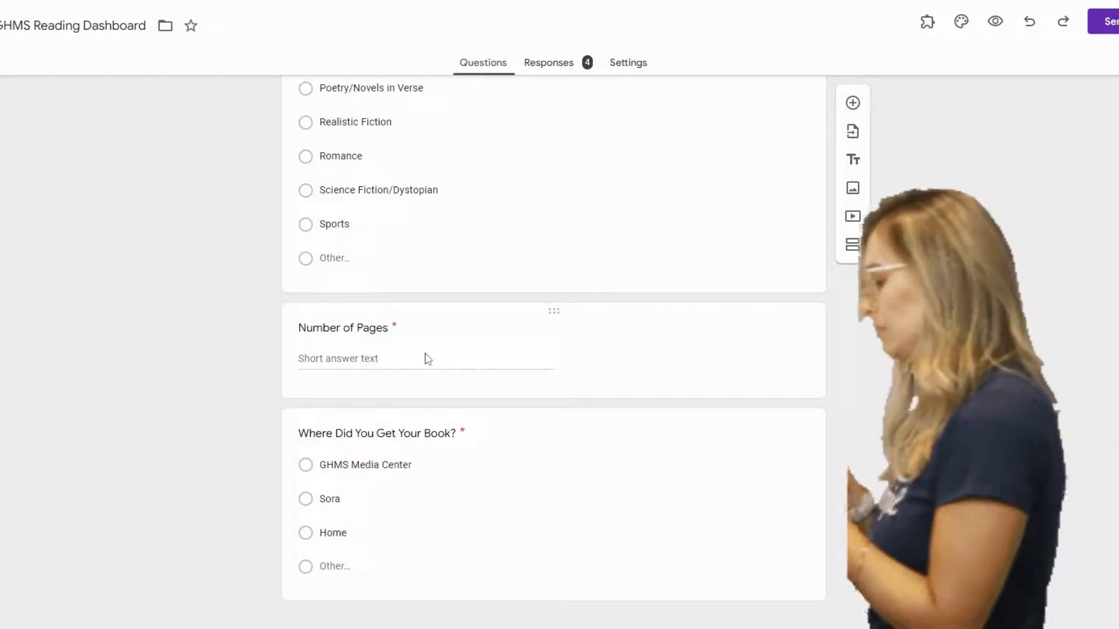
scroll(426, 358, down, 1)
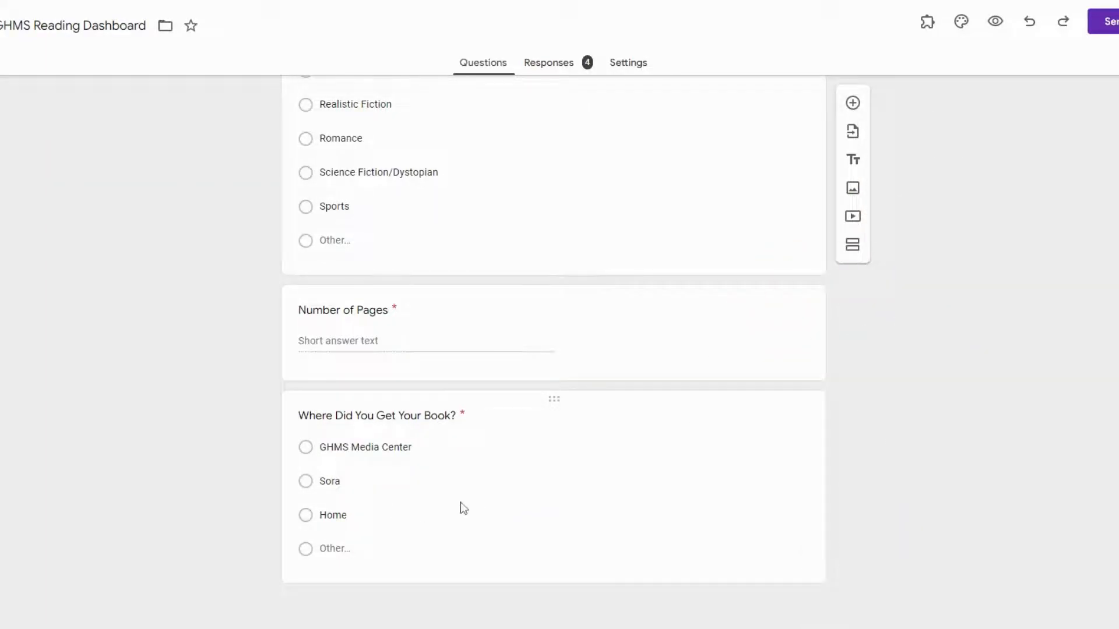
scroll(460, 506, up, 12)
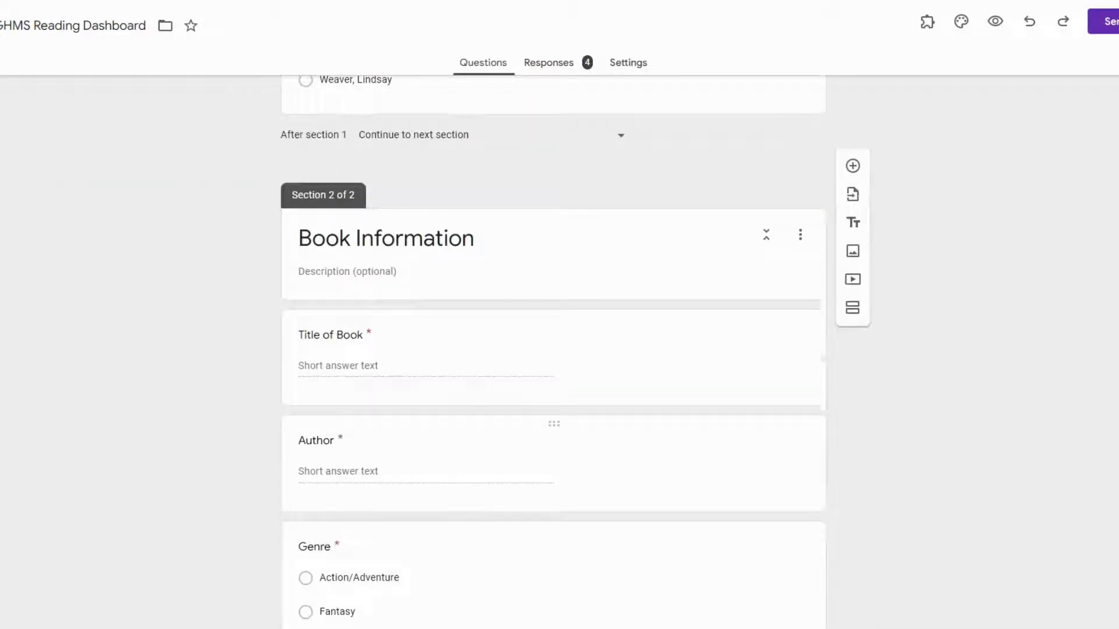
scroll(460, 499, up, 15)
scroll(460, 499, up, 3)
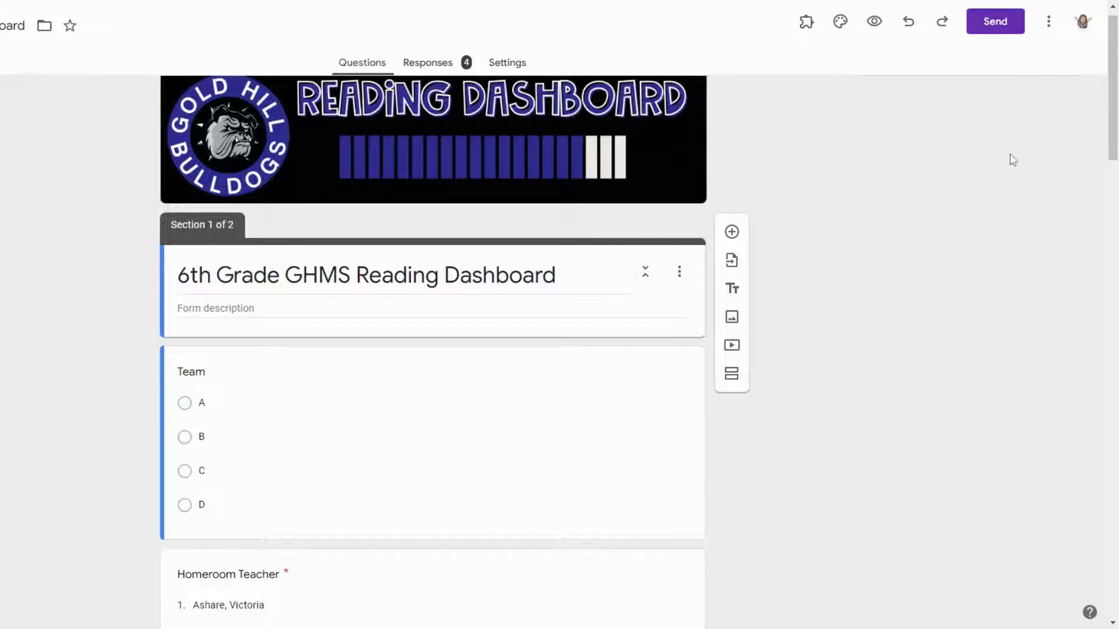
click(1052, 28)
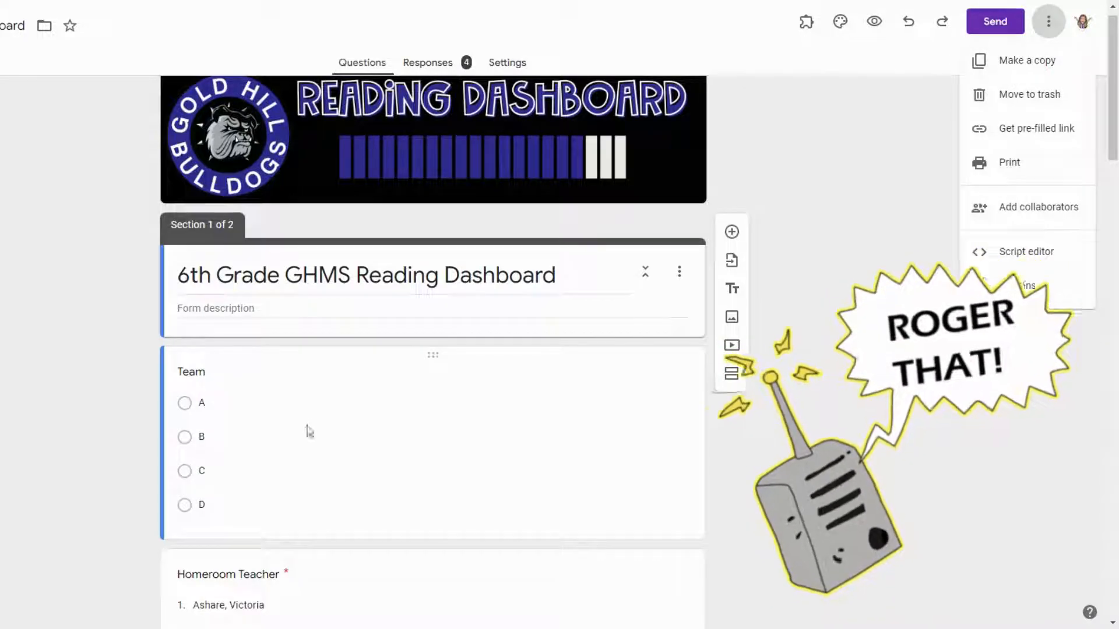
scroll(307, 429, down, 1)
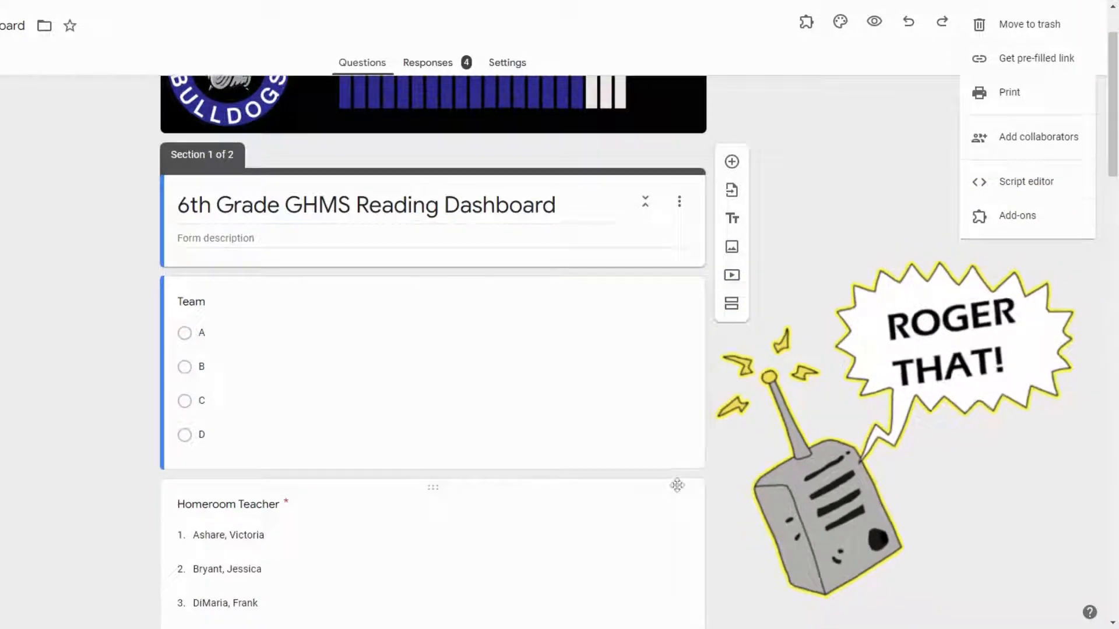
scroll(1001, 77, up, 1)
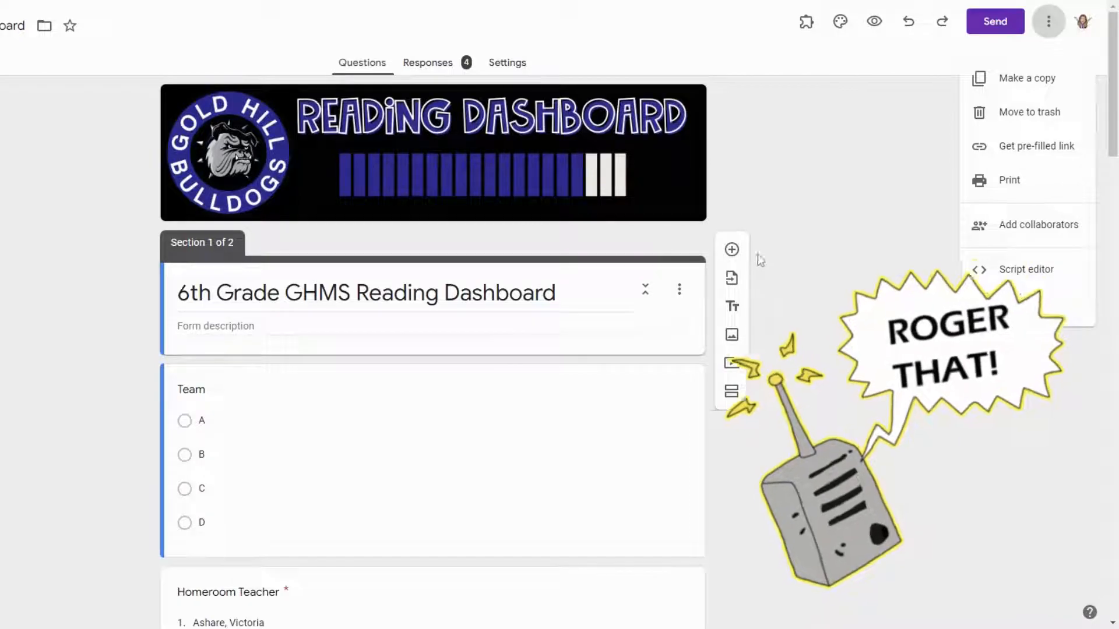
Open the form's collected responses in the linked spreadsheet.
click(423, 64)
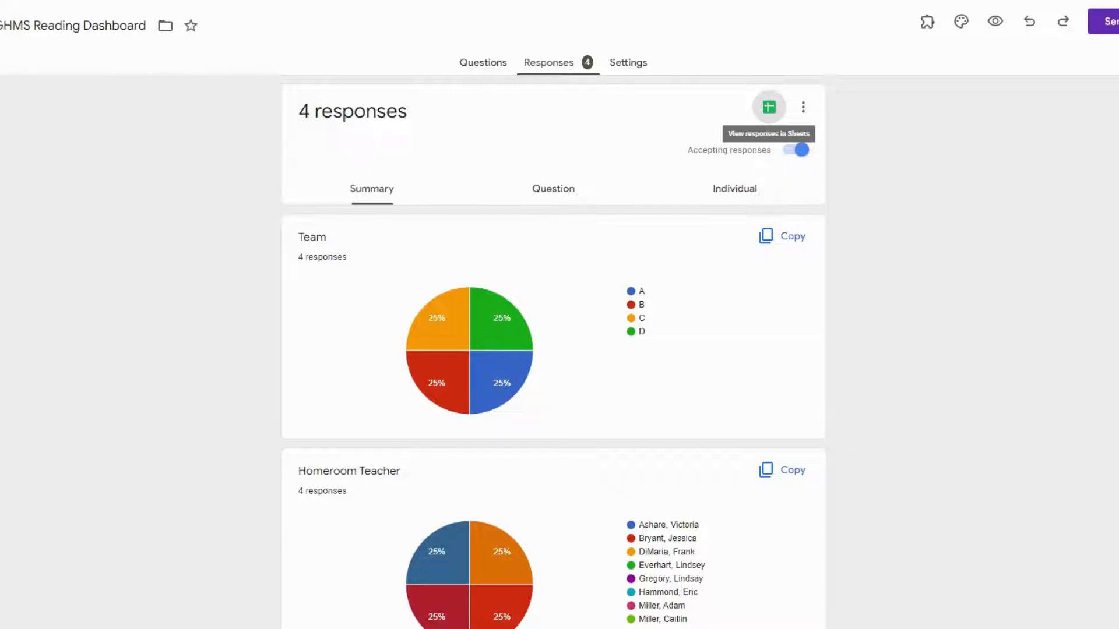
click(769, 109)
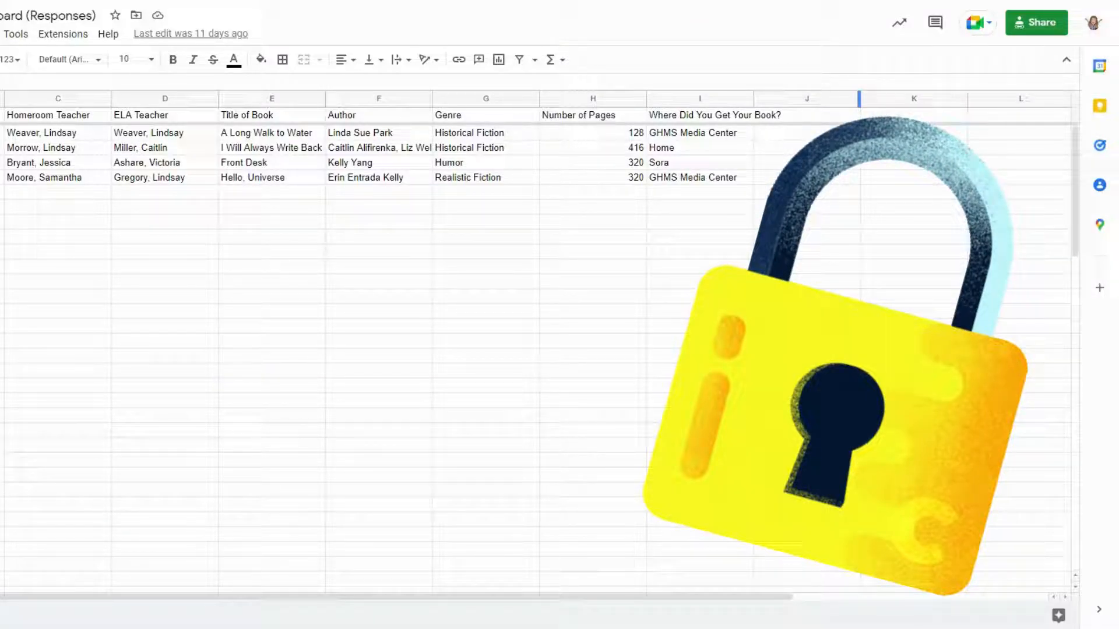
Check the response spreadsheet's link-sharing access and close the sharing settings.
click(1041, 24)
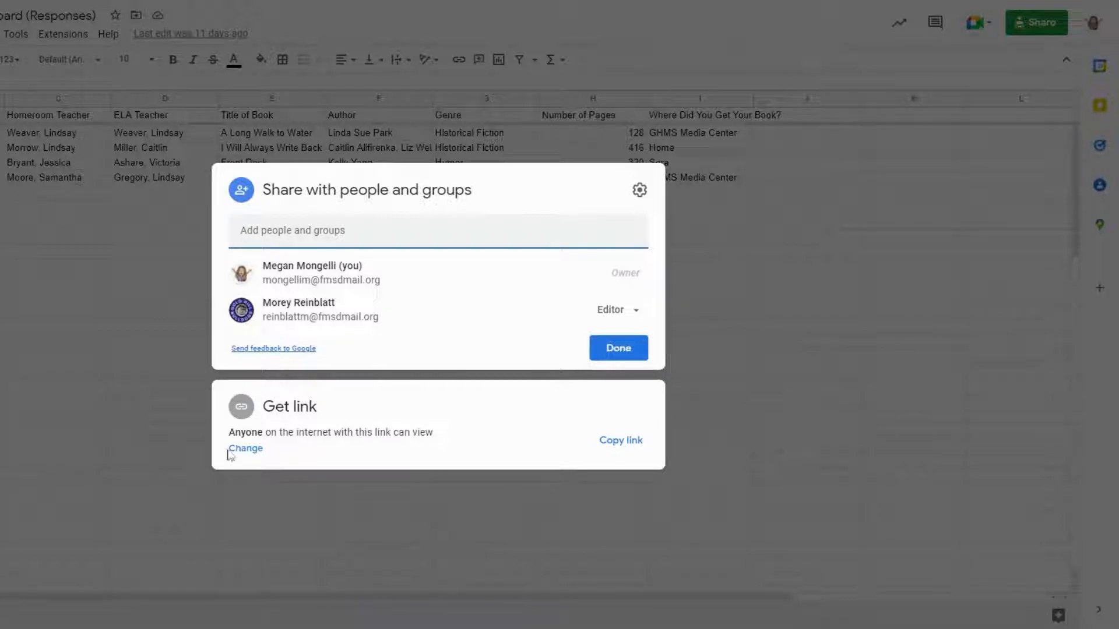
click(245, 449)
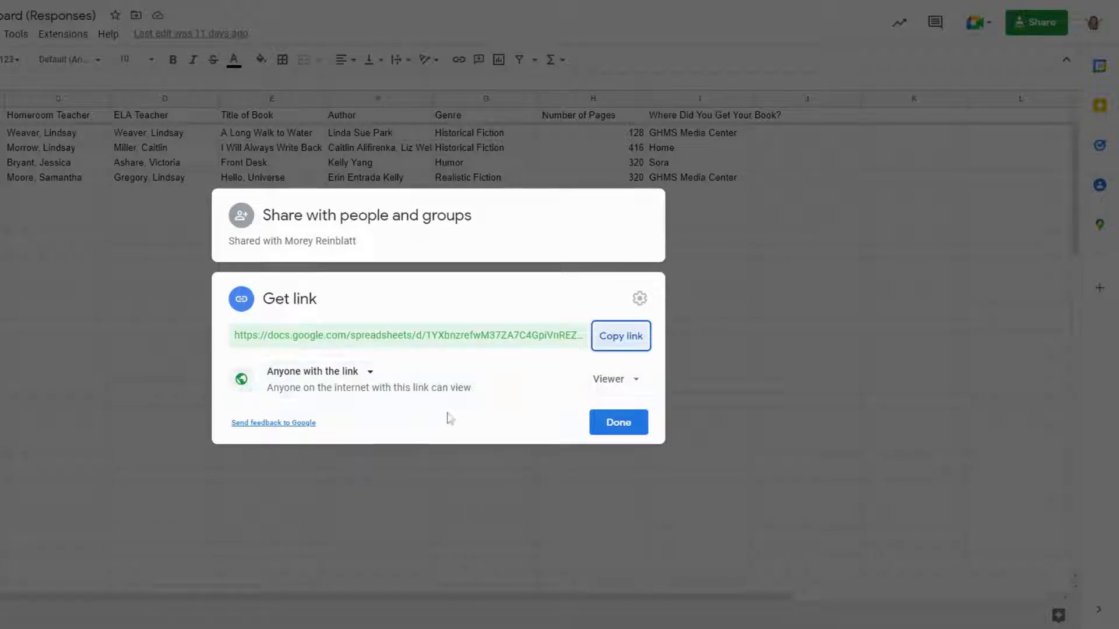
click(623, 430)
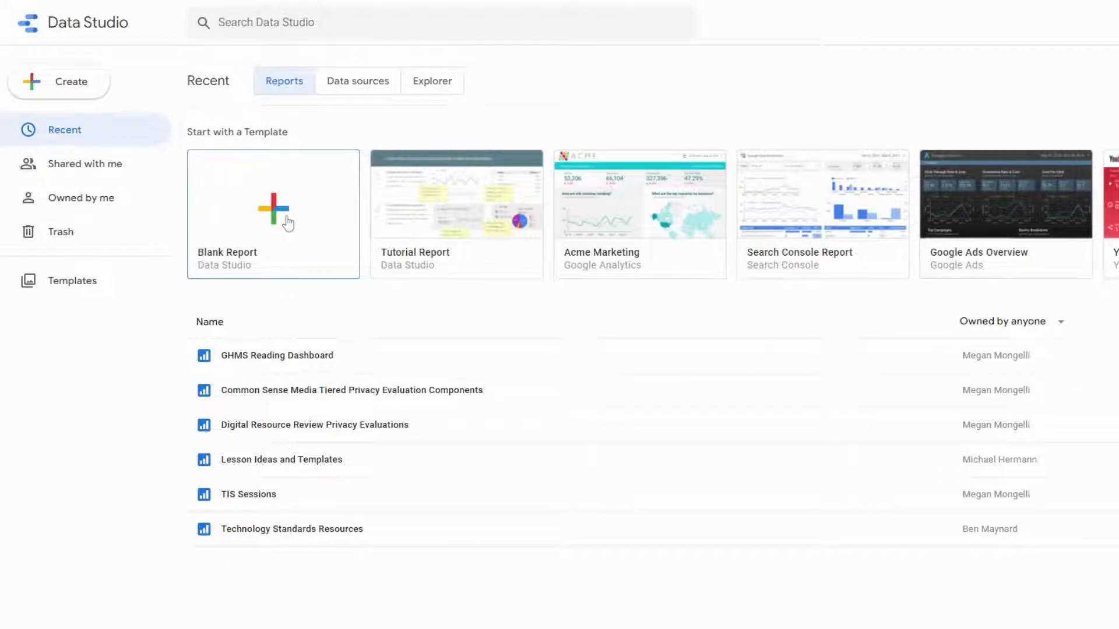
In Data Studio, create a blank report using the Form Responses 1 worksheet of "6th Grade GHMS Reading Dashboard (Responses)" as its Google Sheets data source.
click(288, 223)
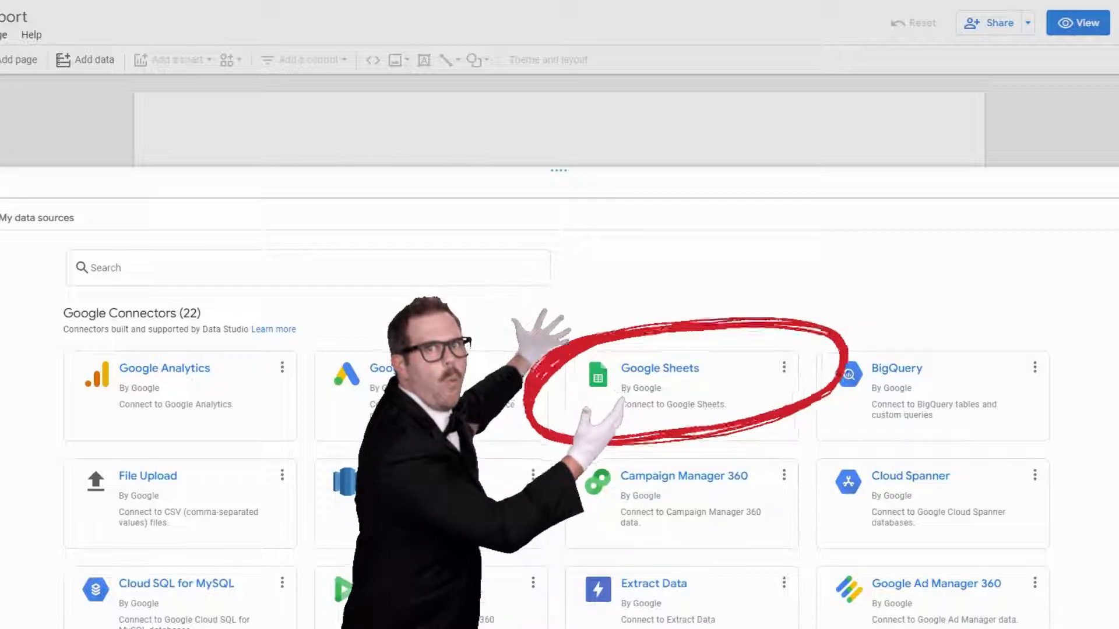
click(675, 392)
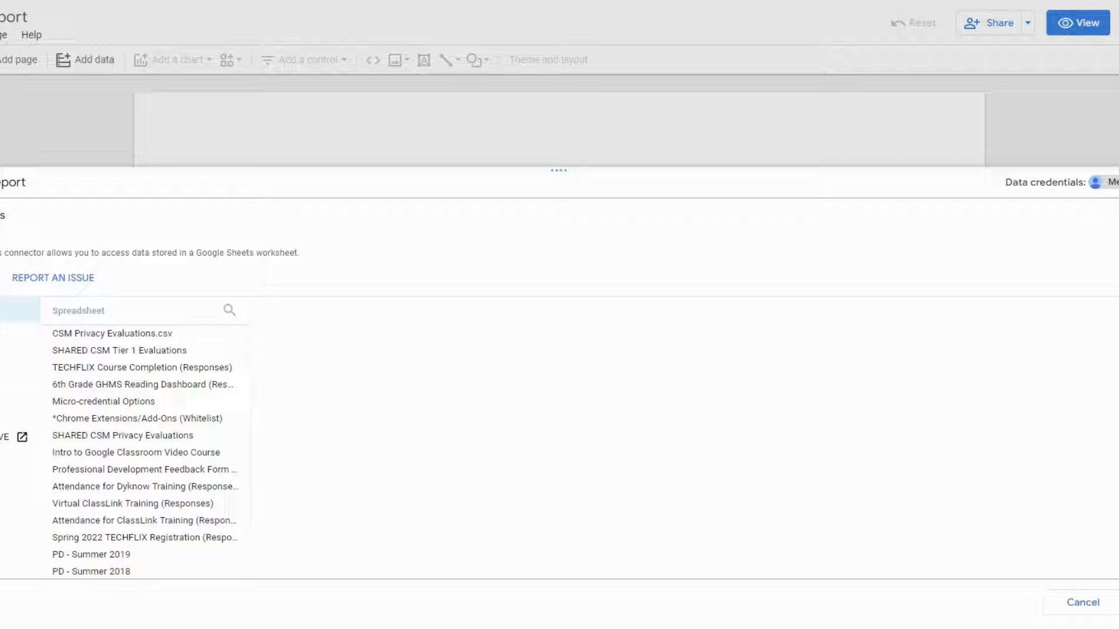
click(229, 314)
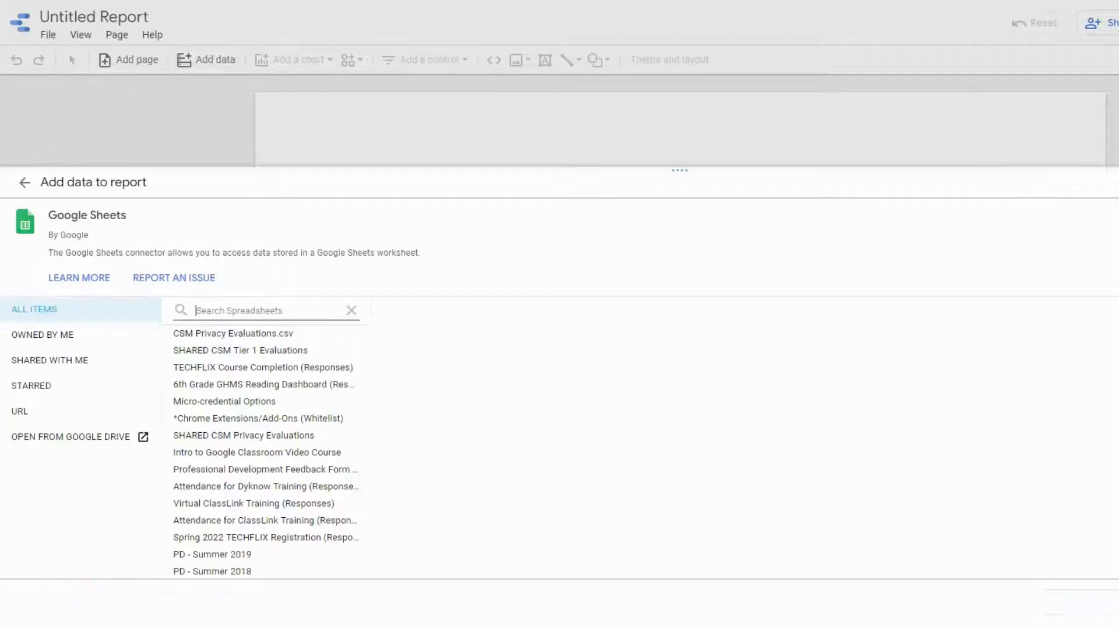
text(6th)
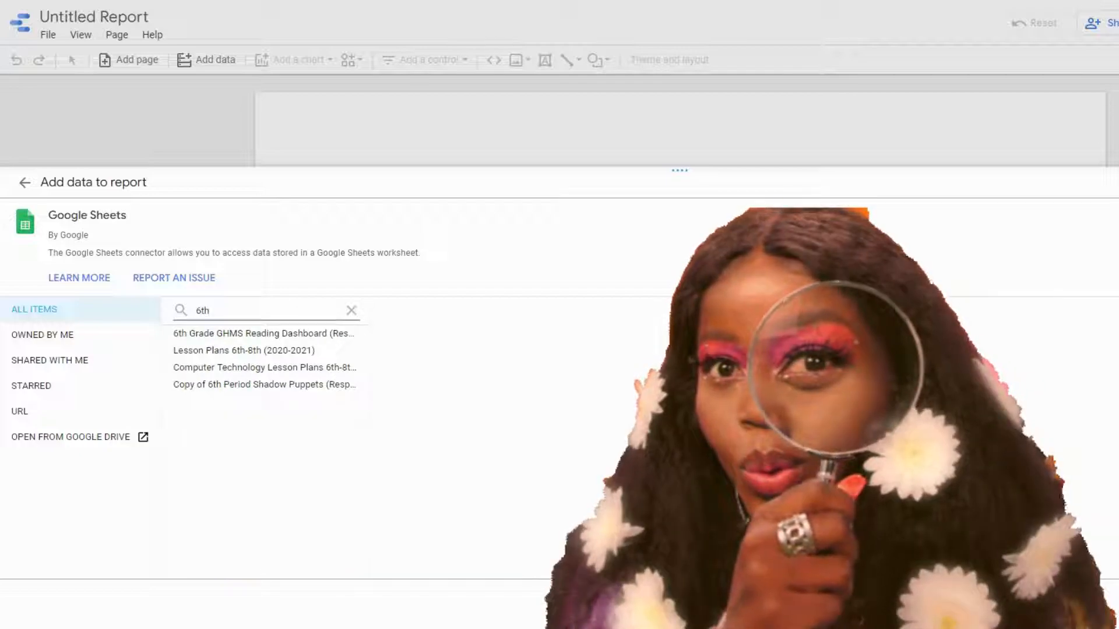
click(204, 335)
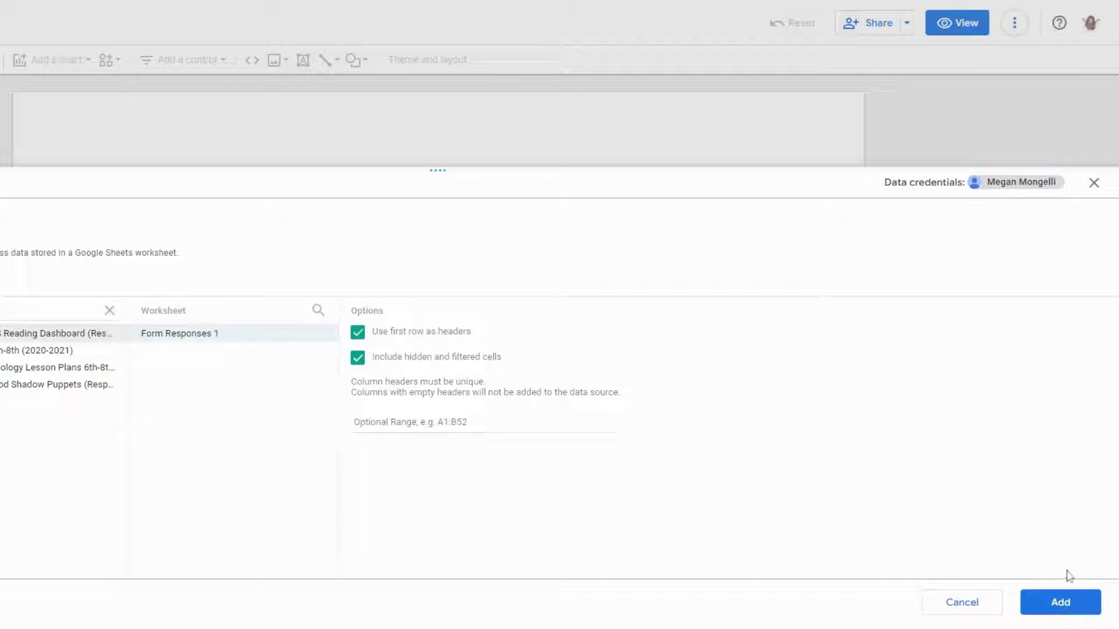
click(1082, 608)
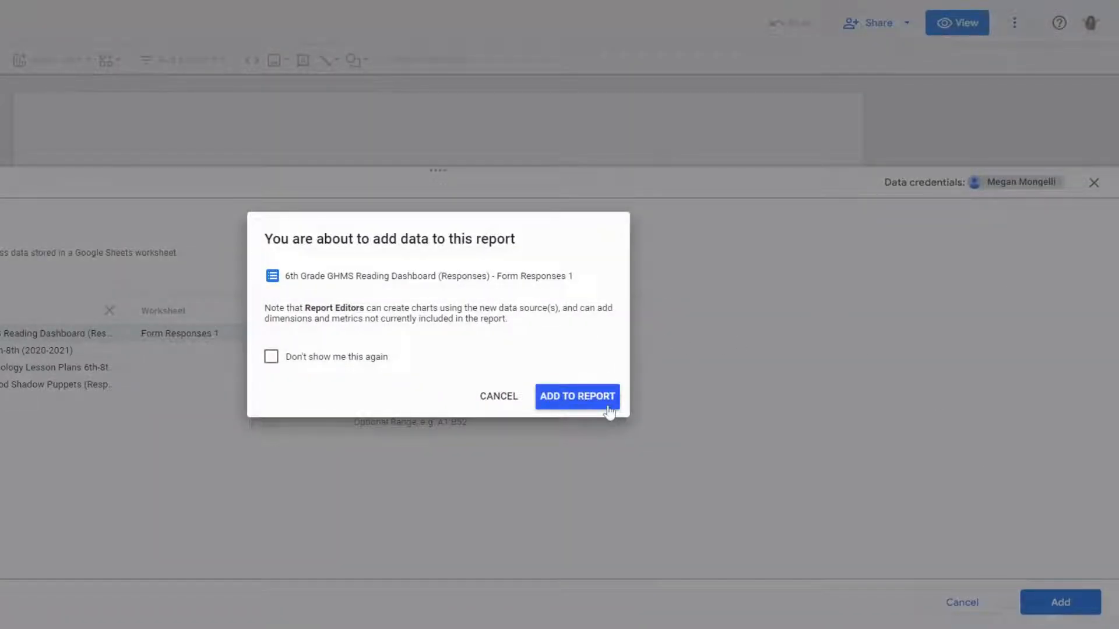
click(609, 408)
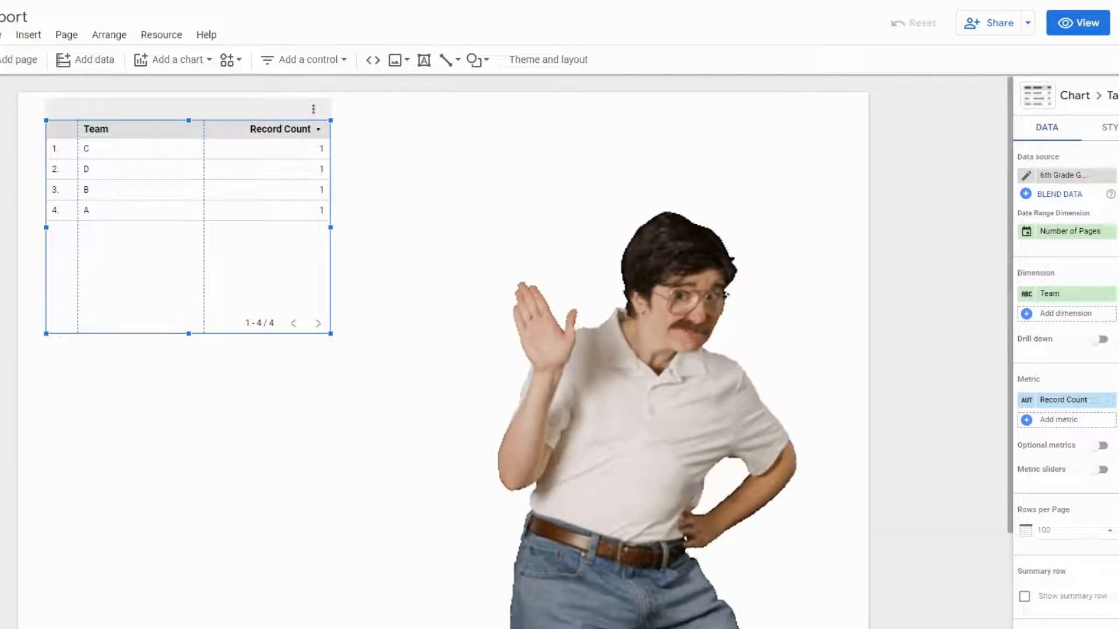
Delete the default table from the report and rename the report "GHMS Reading Dashboard".
key(Delete)
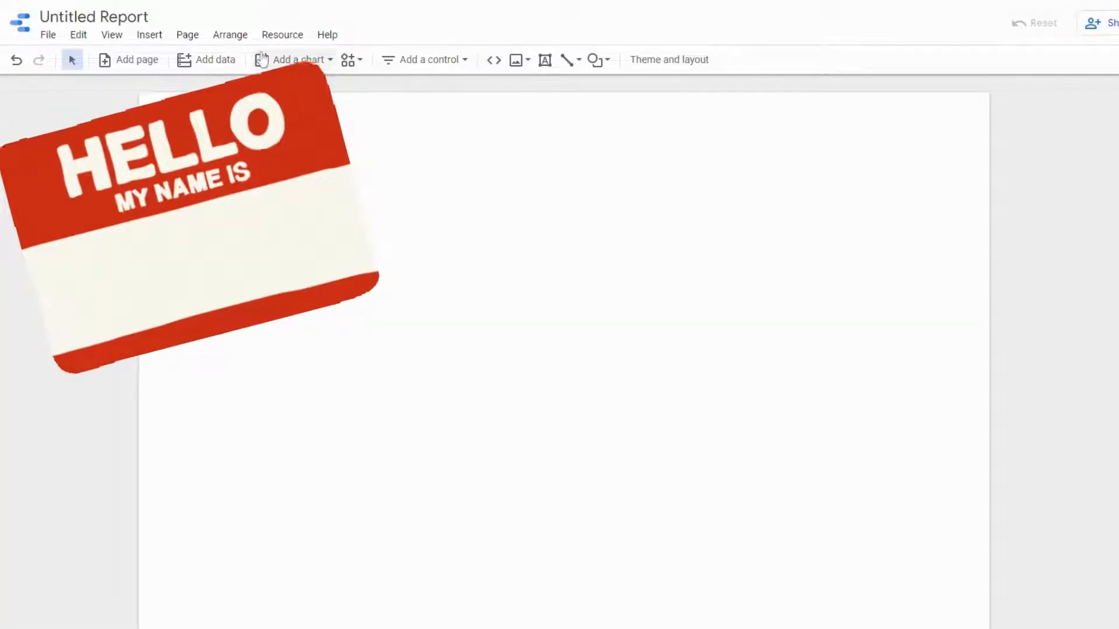
triple_click(91, 18)
text(GHMS Reading Dashboard)
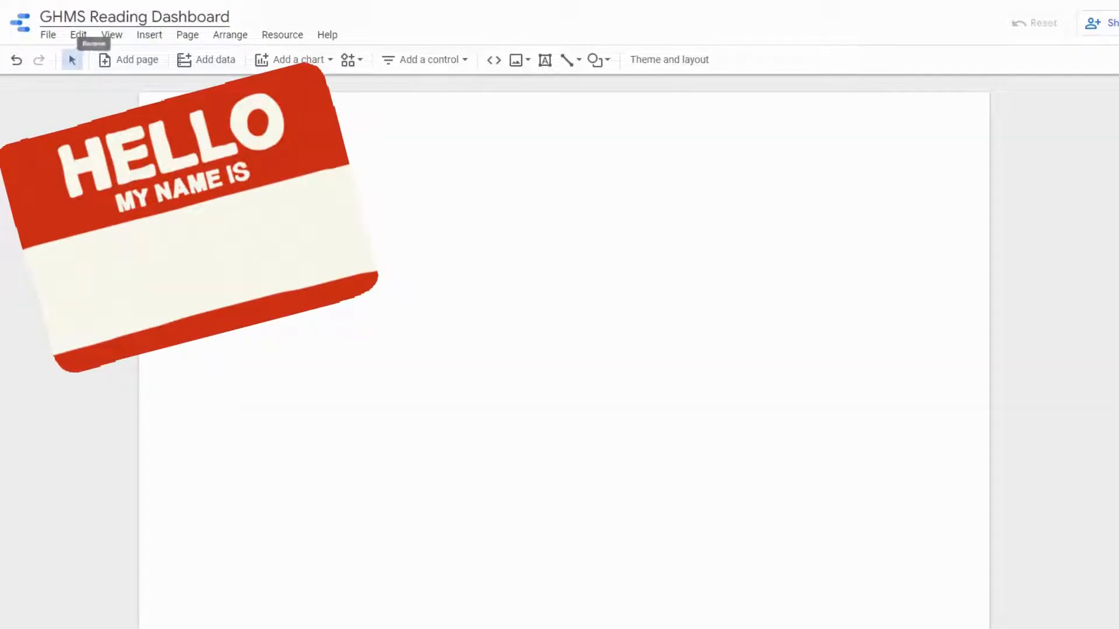
click(310, 356)
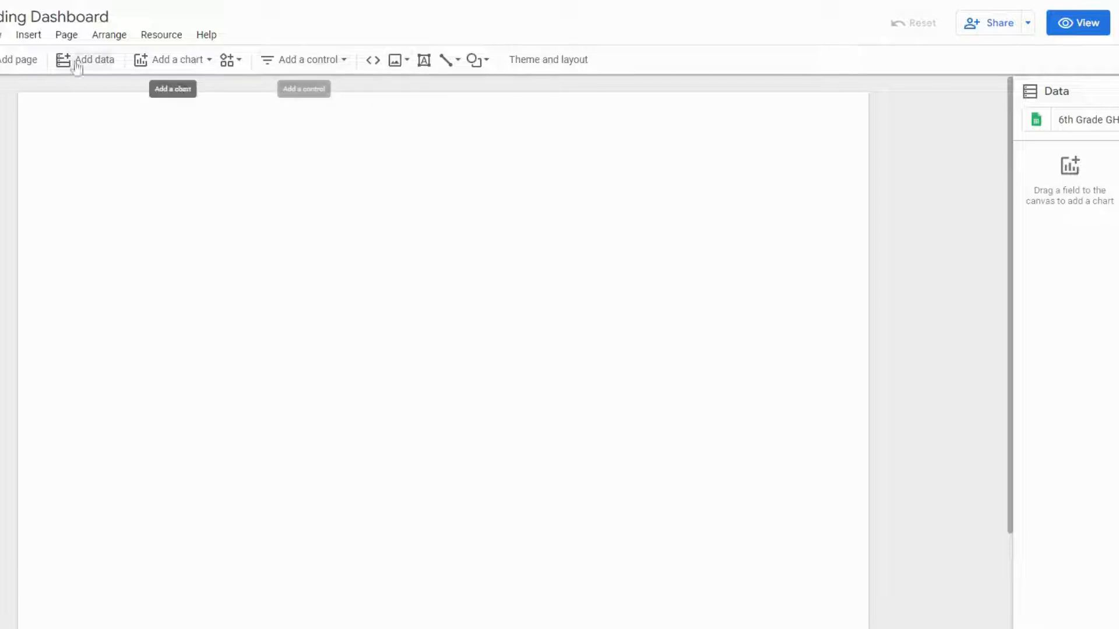
Insert the banner image Reading Dashboard.png into the report by uploading it from the computer.
click(29, 35)
scroll(108, 263, down, 3)
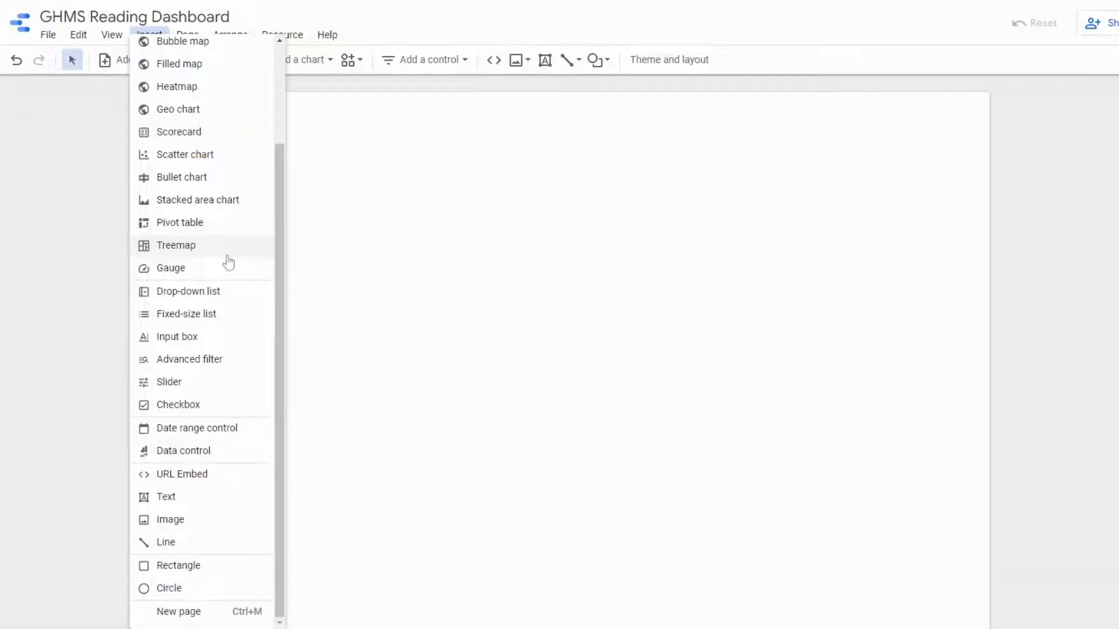
click(546, 63)
click(526, 67)
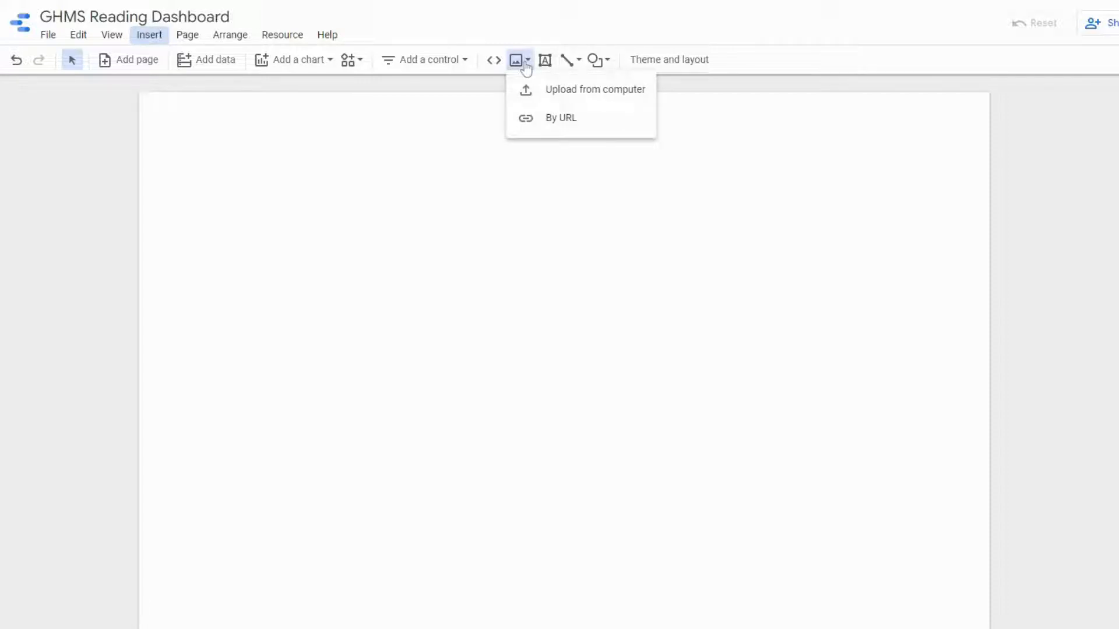
click(603, 100)
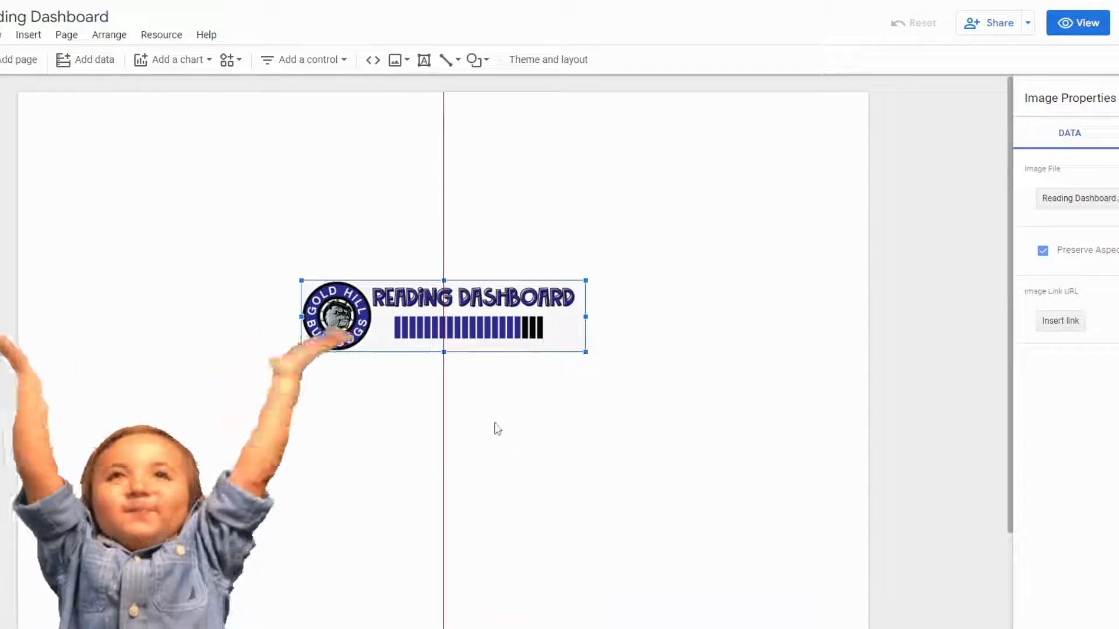
Position the banner at the page's upper-left corner, enlarge it to the full page width, and show its style options.
drag(412, 322, 188, 149)
drag(302, 165, 878, 285)
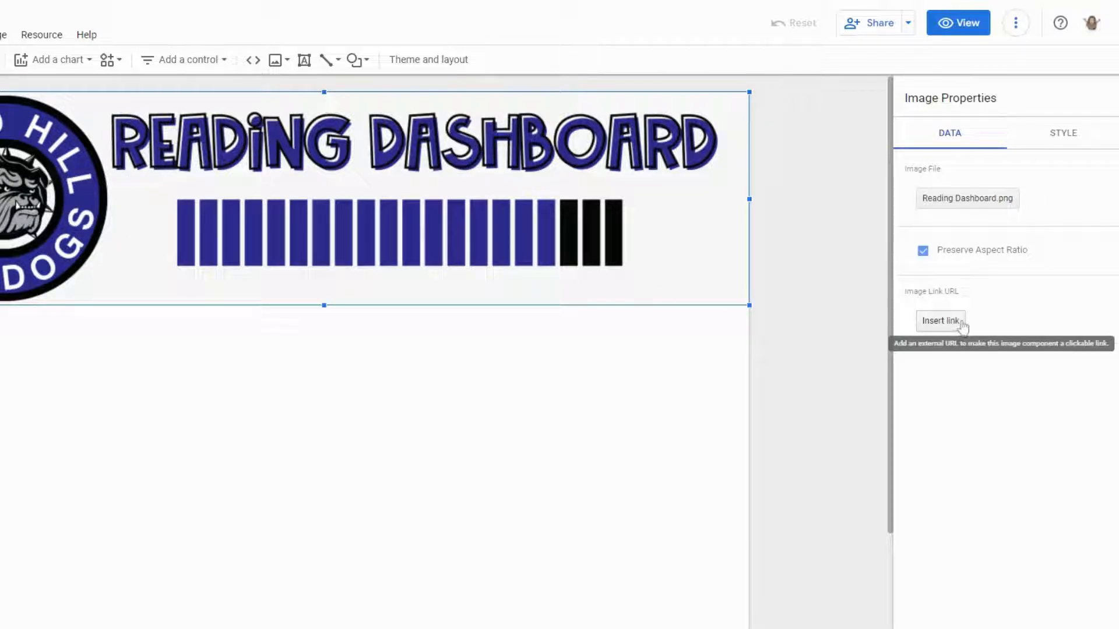
click(1077, 136)
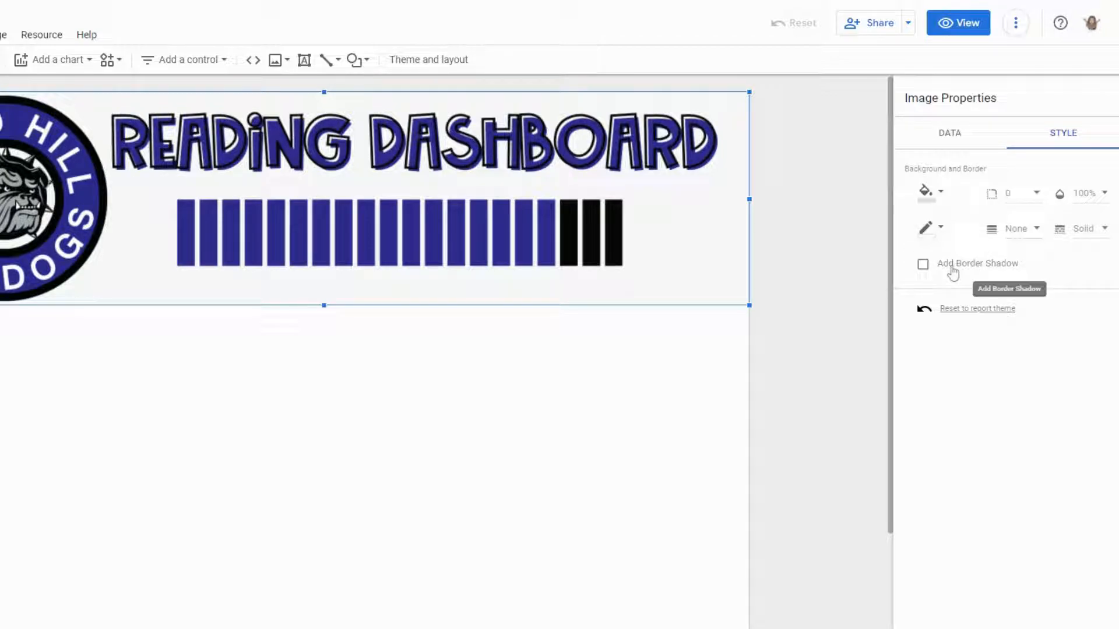
Extract a report theme from the uploaded banner image and apply the generated black-background theme with the purple header.
click(792, 251)
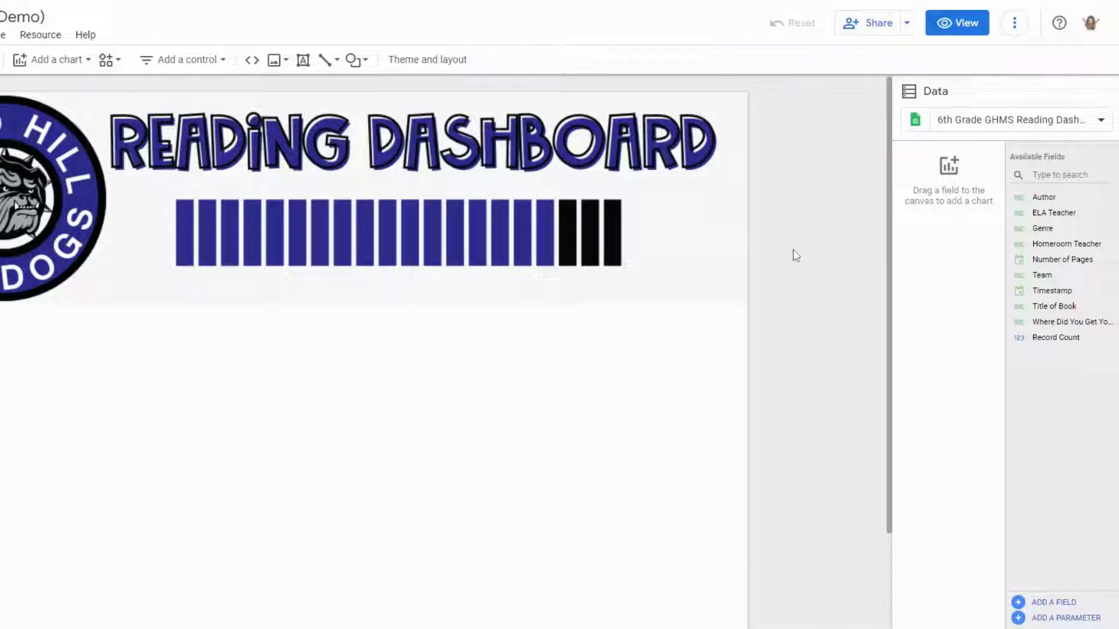
click(433, 68)
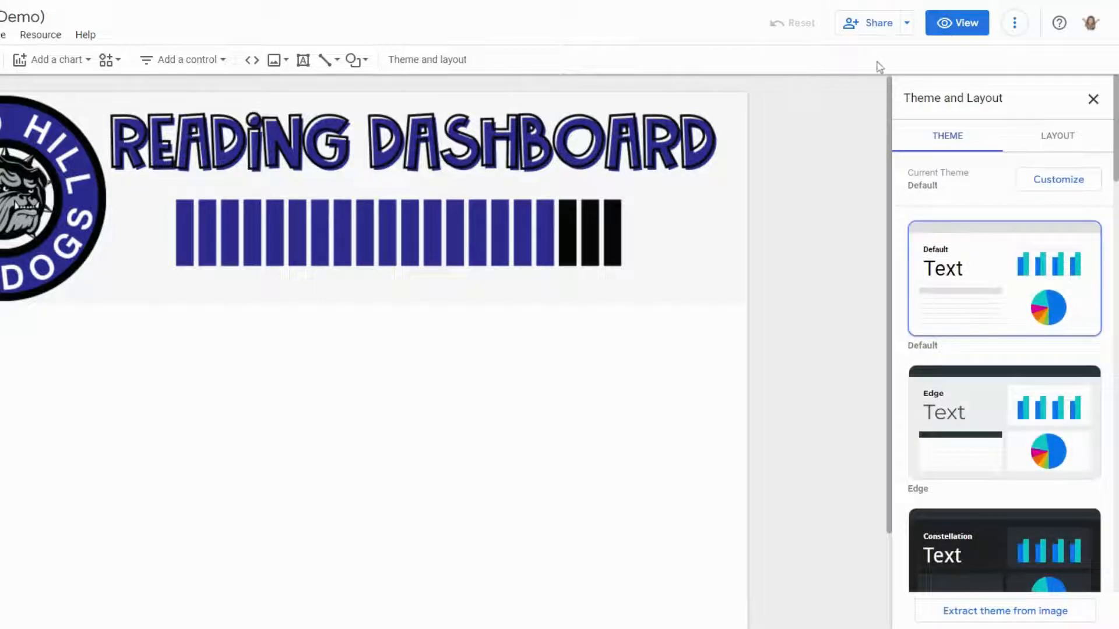
scroll(1020, 169, down, 4)
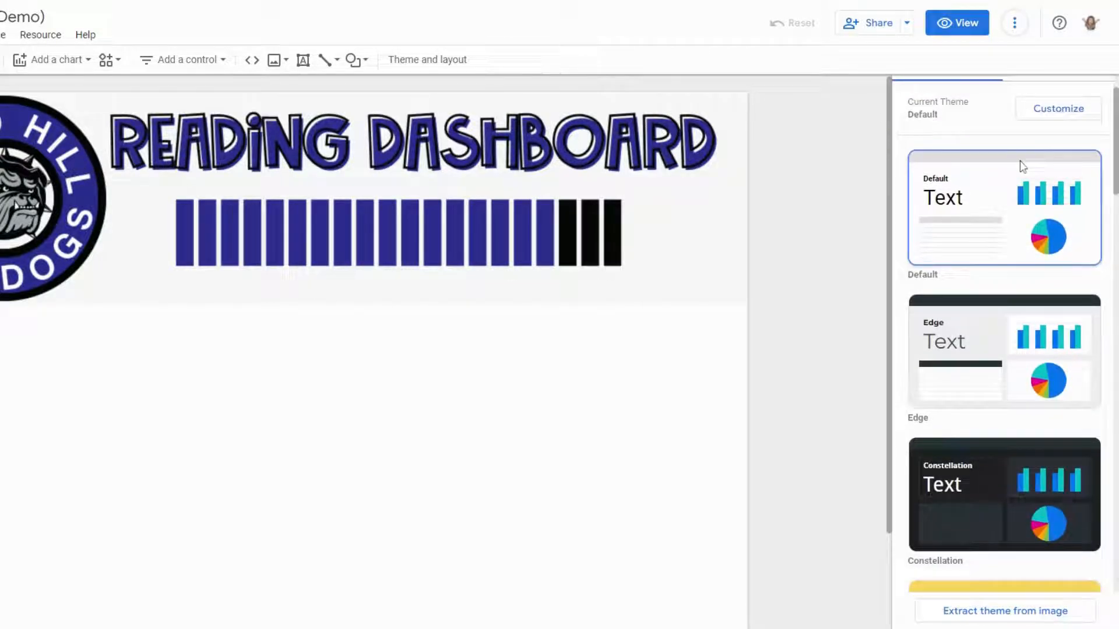
scroll(1015, 181, down, 10)
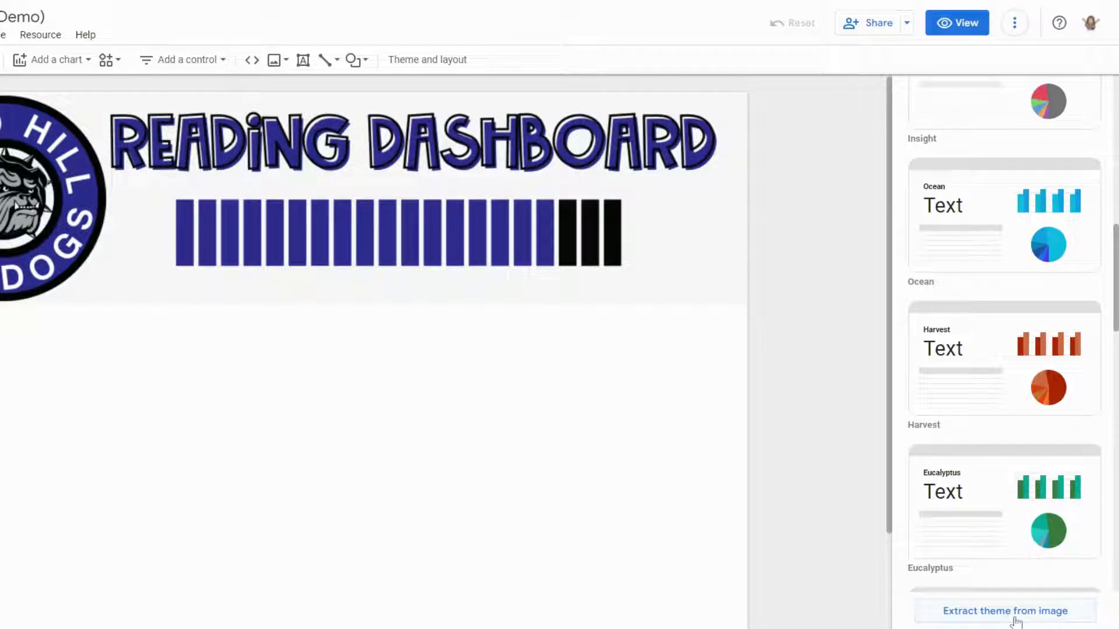
click(1014, 618)
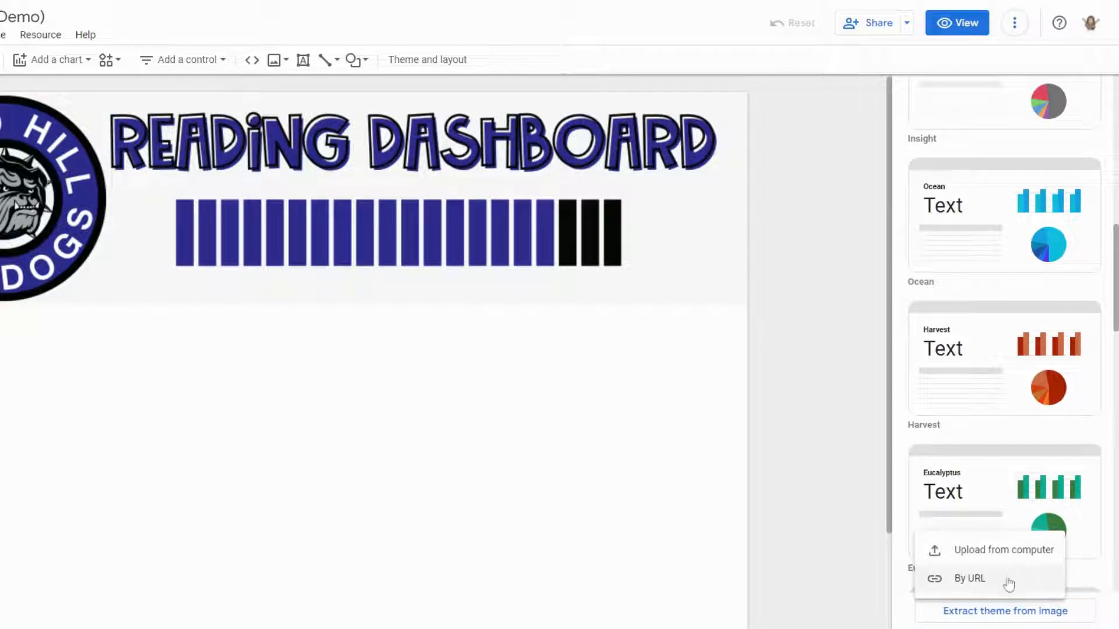
click(999, 563)
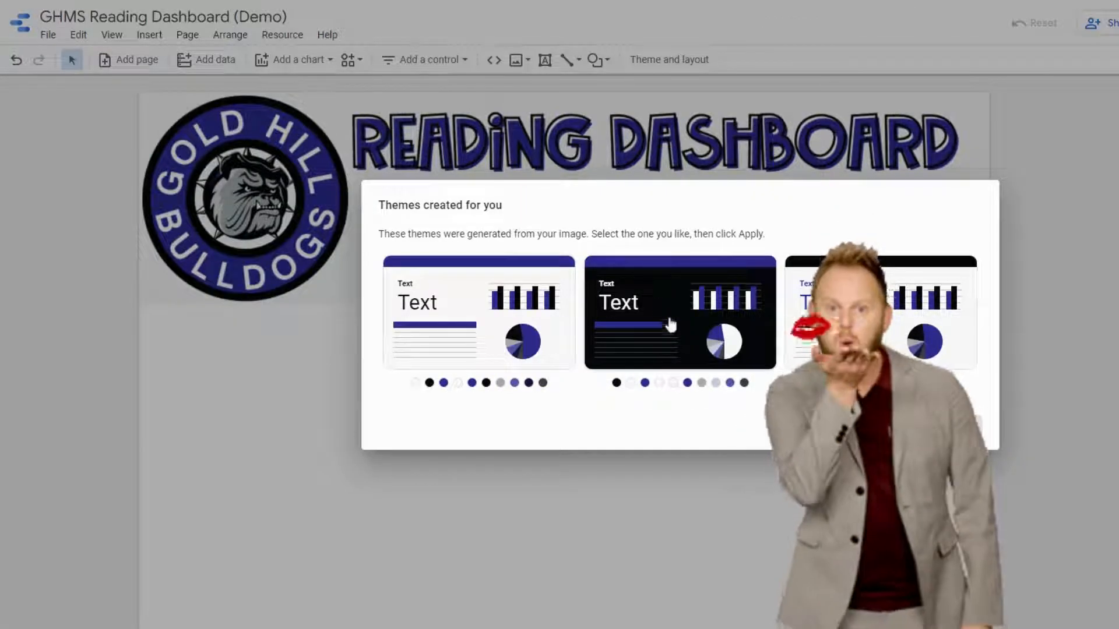
click(422, 328)
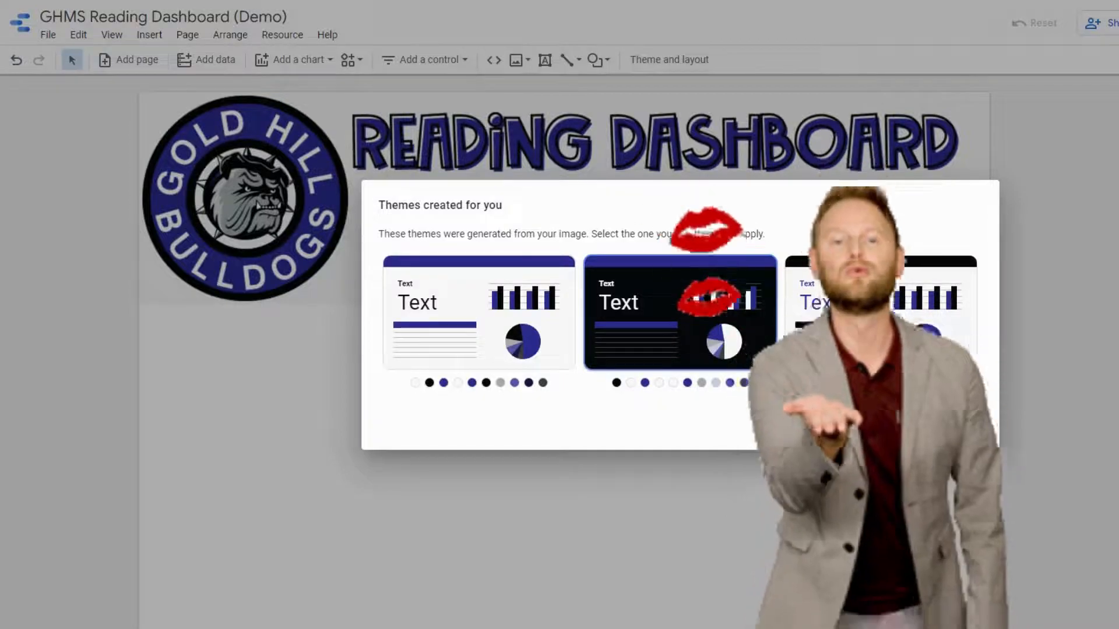
click(946, 426)
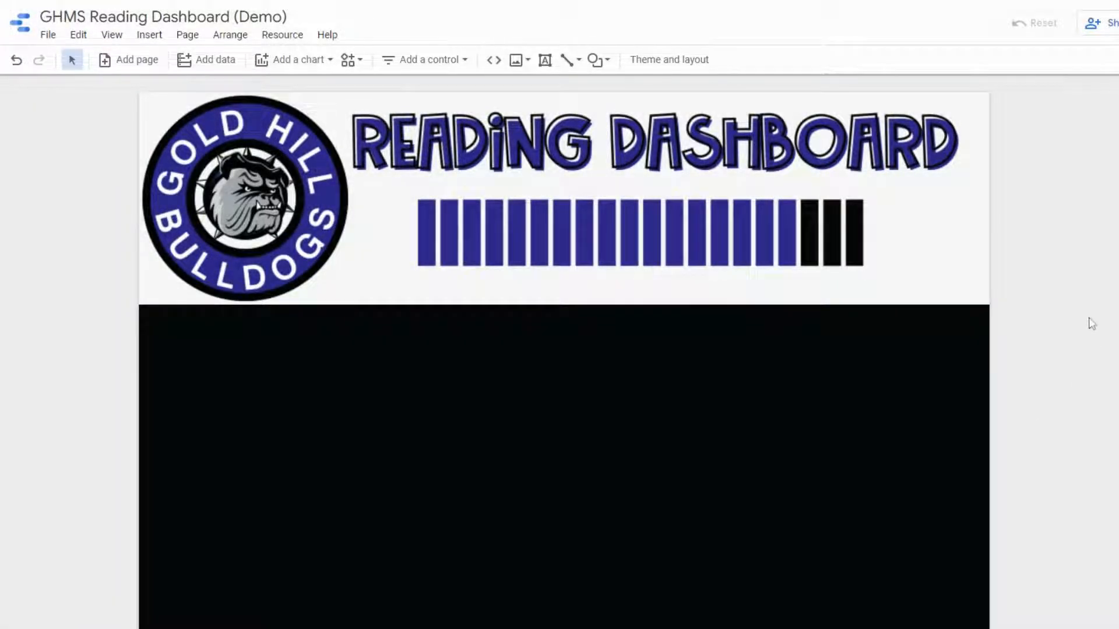
Upload the 6th Grade button image from the computer and place it below the banner near the page's left side.
scroll(1091, 321, down, 2)
scroll(1091, 321, up, 2)
click(518, 61)
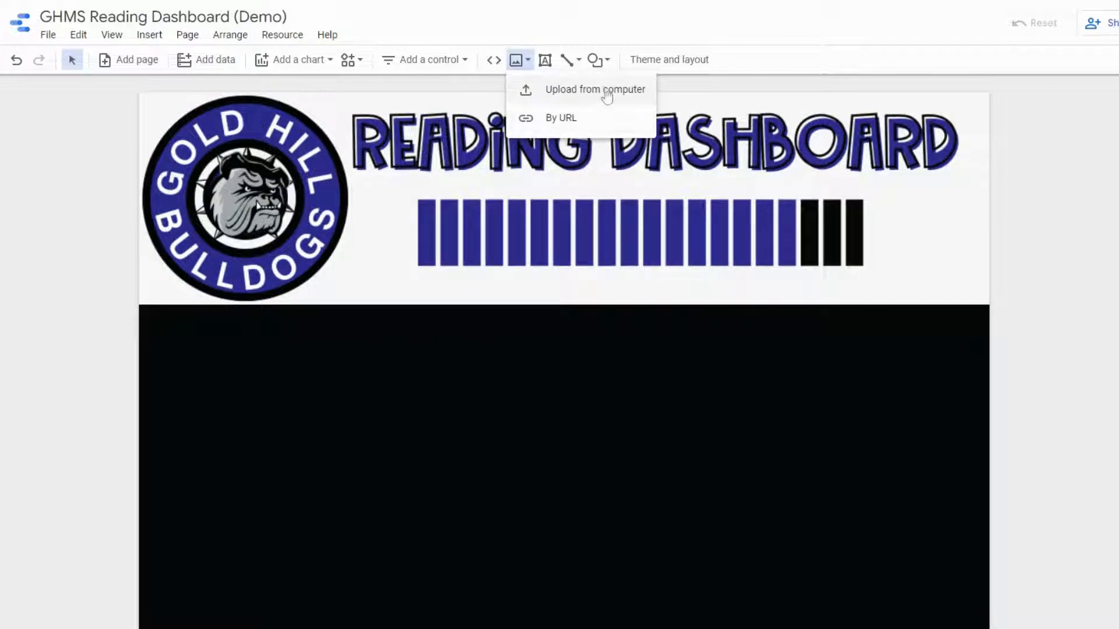
click(610, 102)
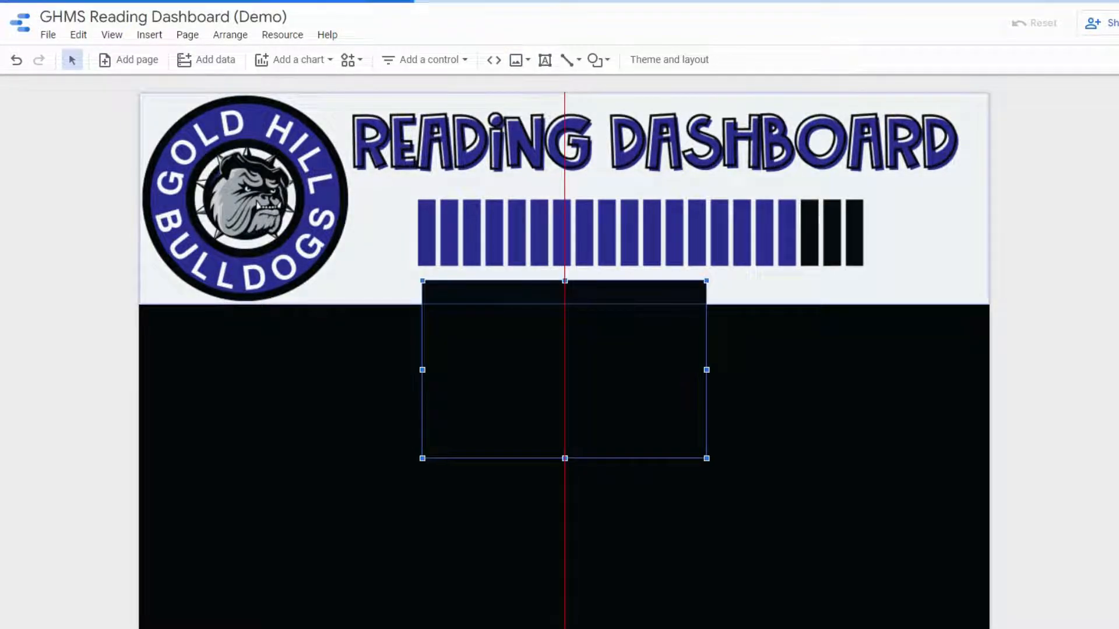
mouse_move(545, 374)
mouse_down()
mouse_move(538, 452)
mouse_move(356, 430)
mouse_move(319, 412)
mouse_up()
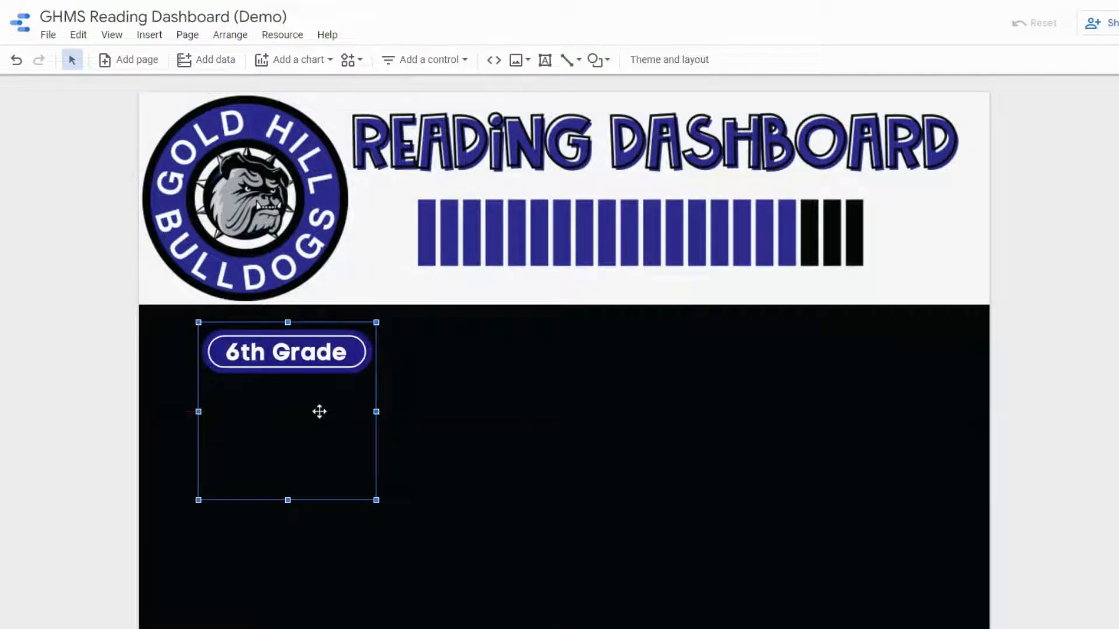
Upload the 7th Grade button image from the computer and place it beside the 6th Grade button, near the page's middle.
click(608, 397)
click(527, 65)
click(621, 89)
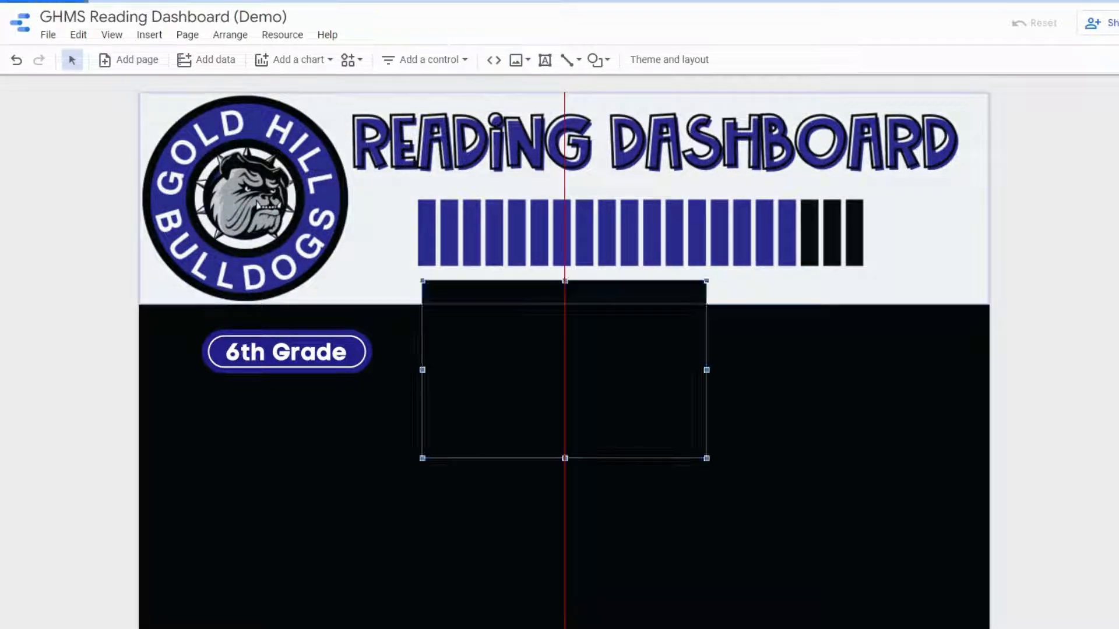
drag(533, 331, 550, 376)
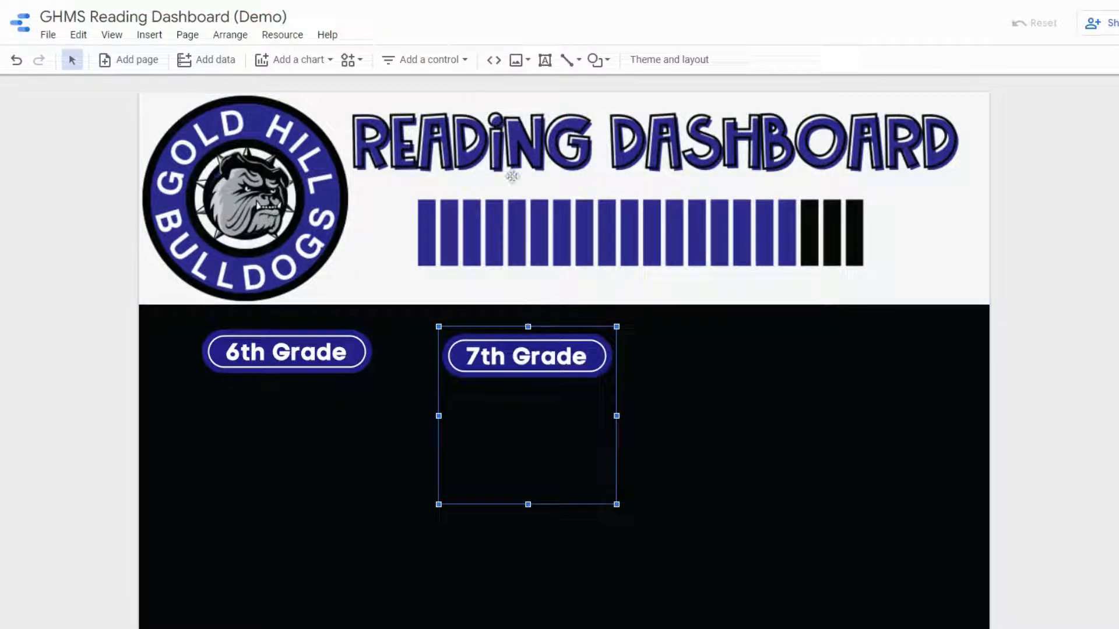
Upload the 8th Grade button image, place it on the page's right side, and nudge the 6th and 7th Grade buttons toward the same row.
click(519, 61)
click(576, 103)
drag(513, 354, 565, 369)
drag(292, 362, 294, 366)
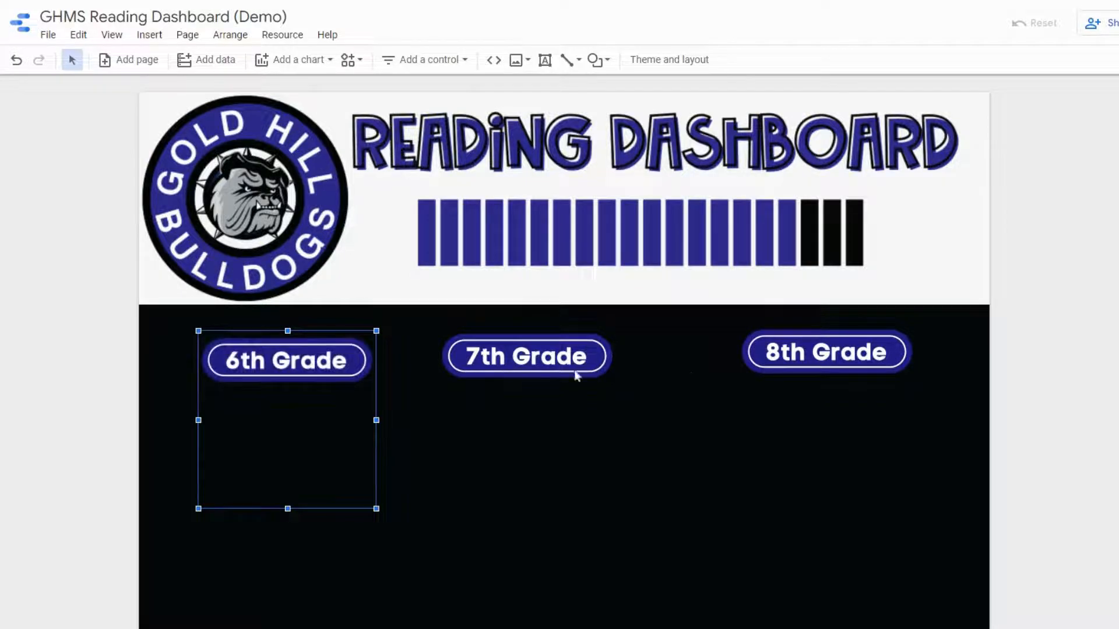
drag(548, 357, 554, 352)
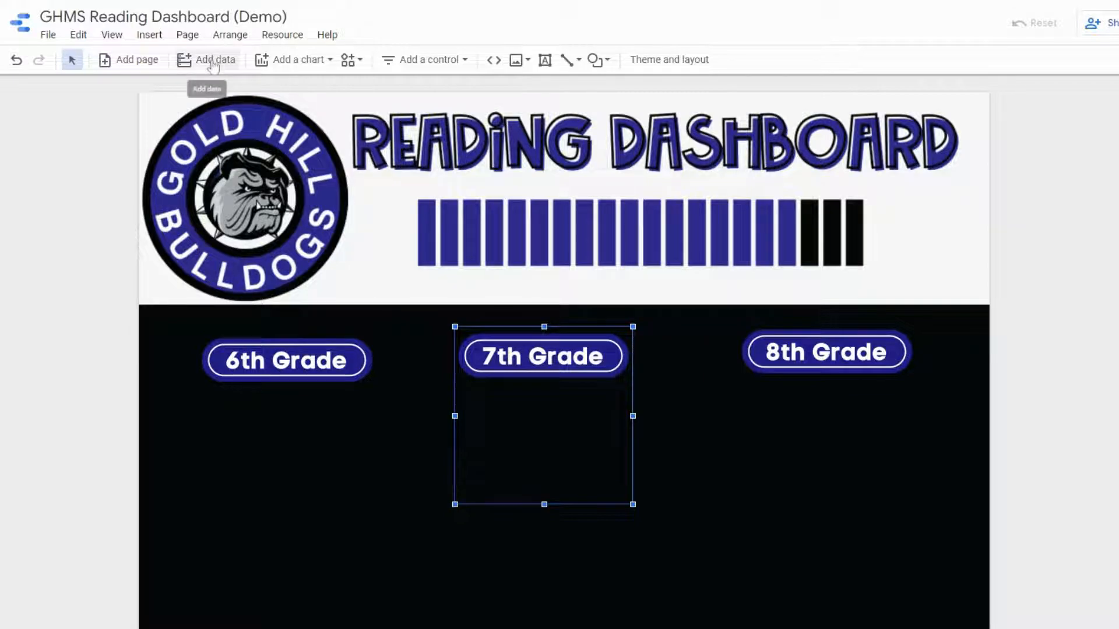
Select the three grade buttons together and distribute them horizontally.
click(229, 35)
mouse_move(242, 69)
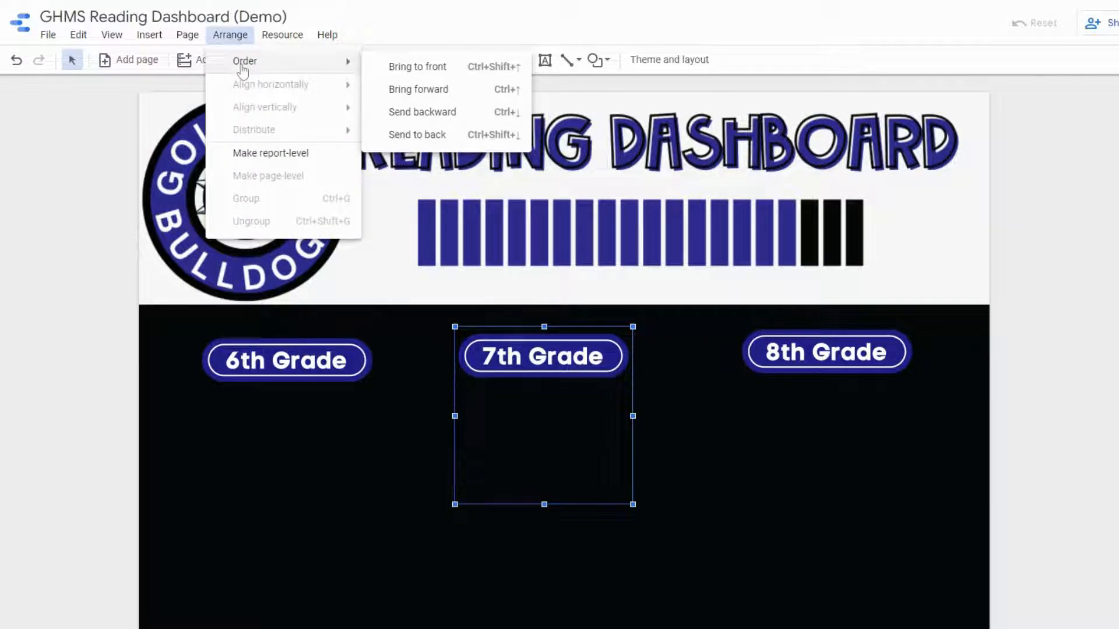
click(282, 373)
click(328, 360)
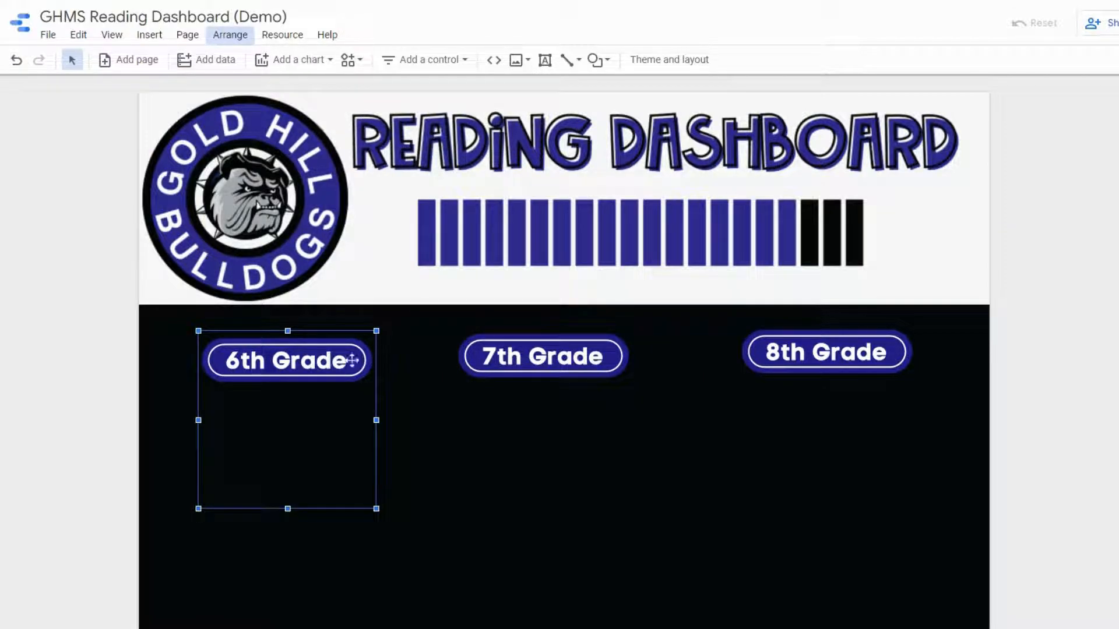
shift+click(542, 353)
shift+click(832, 350)
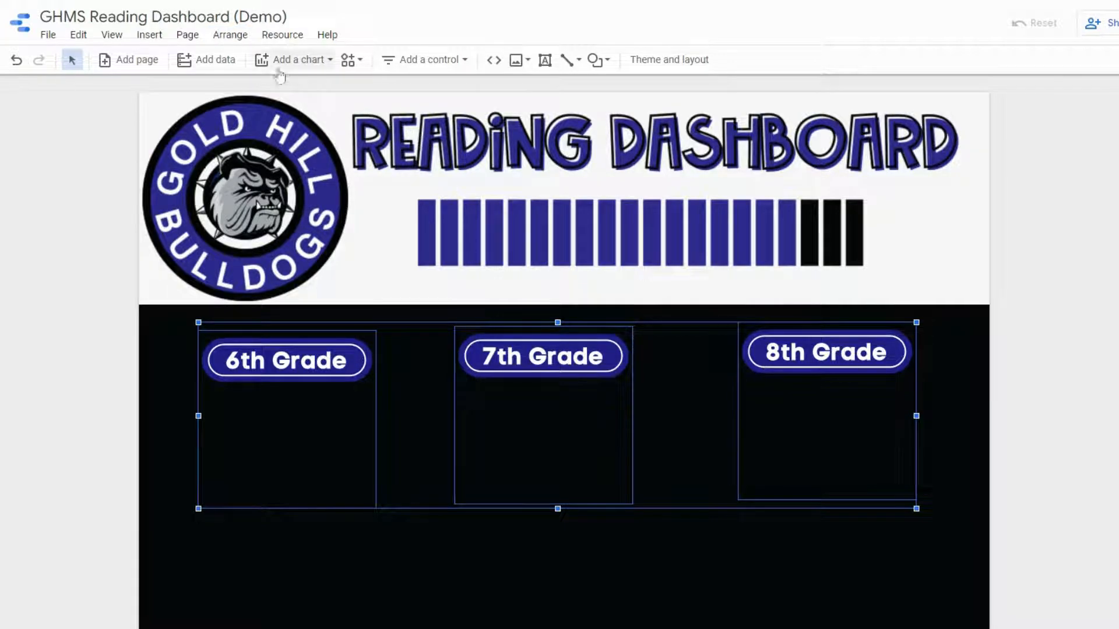
click(230, 34)
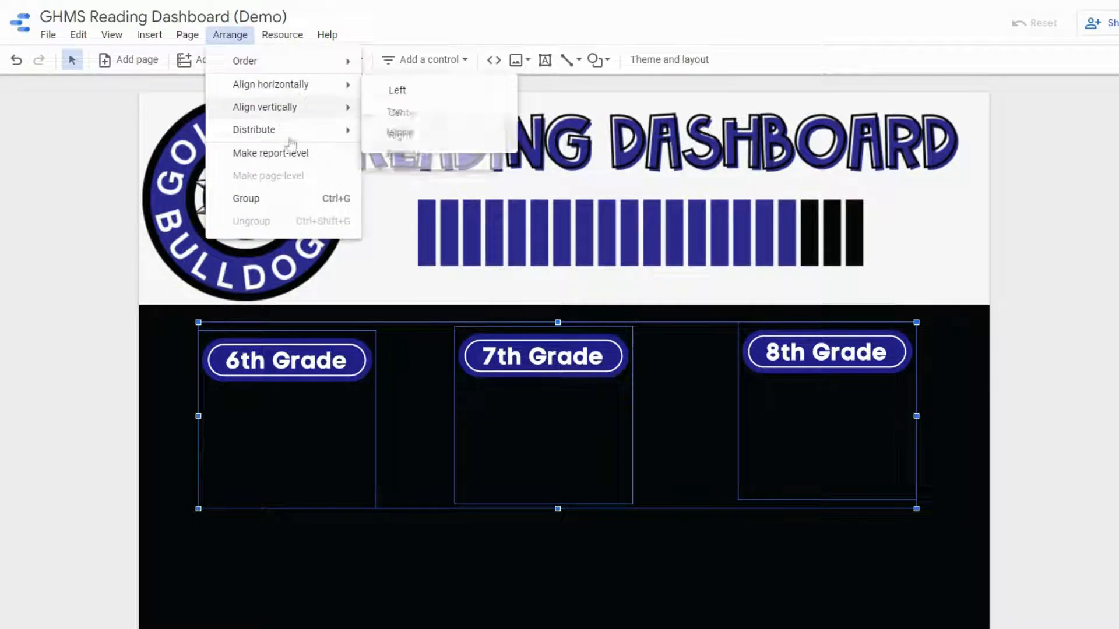
mouse_move(284, 130)
click(422, 136)
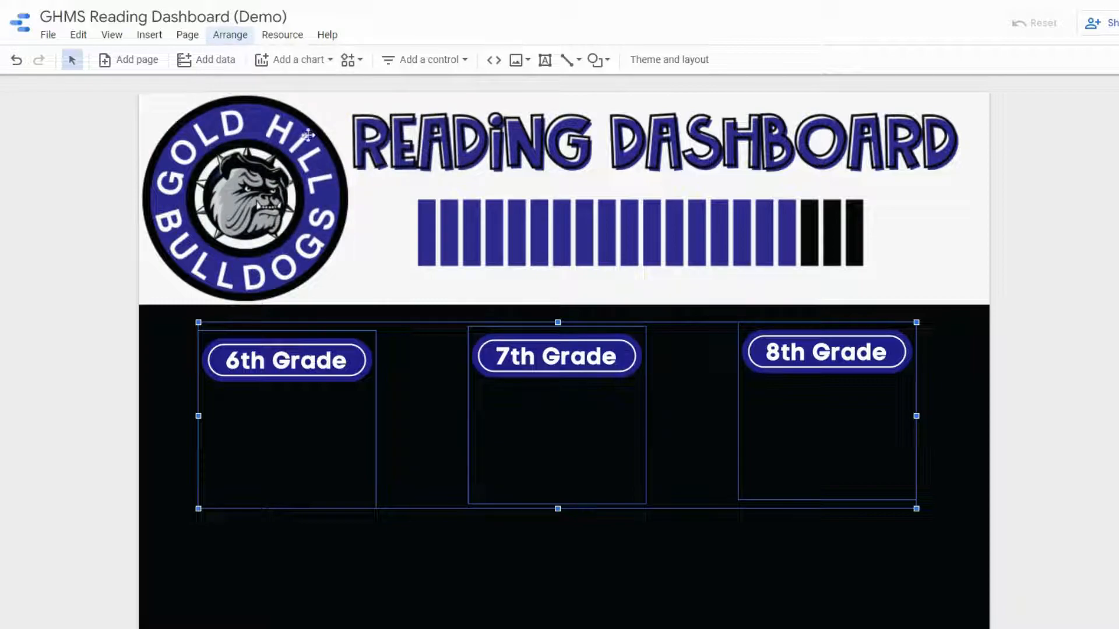
Reposition the 6th, 7th and 8th Grade buttons by hand into one level, roughly evenly spaced row below the banner.
drag(551, 355, 588, 359)
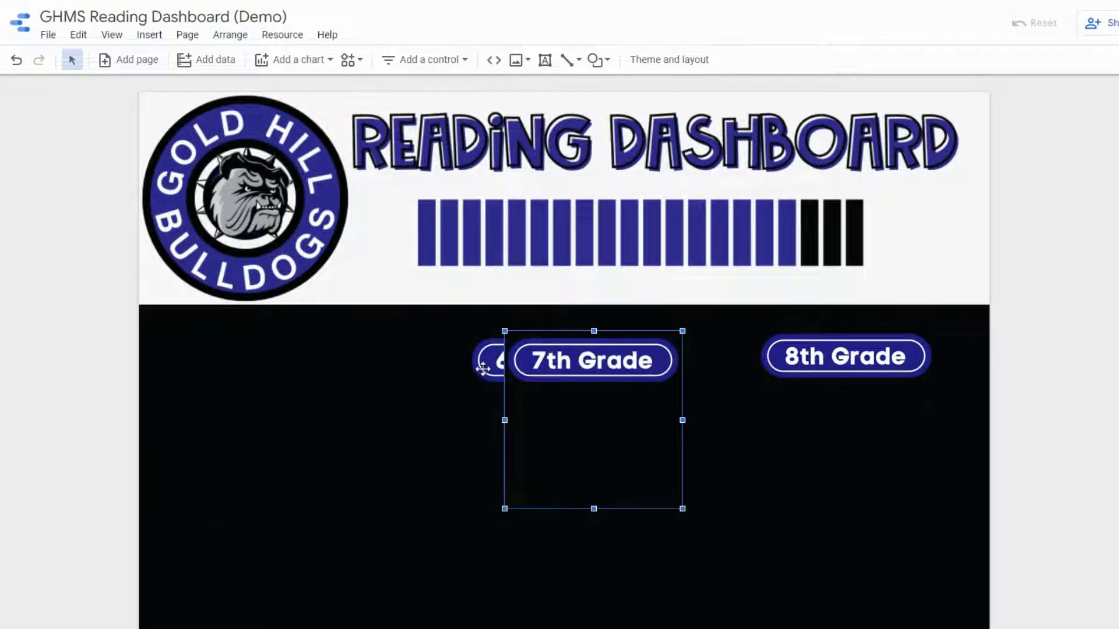
drag(483, 371, 467, 370)
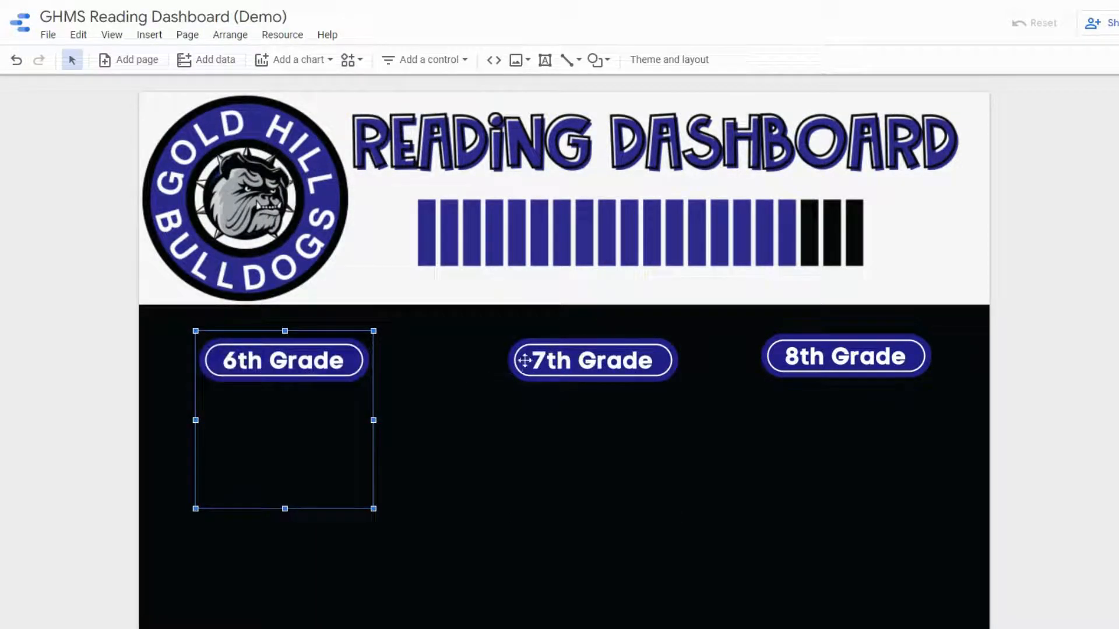
drag(780, 355, 781, 359)
drag(560, 365, 546, 374)
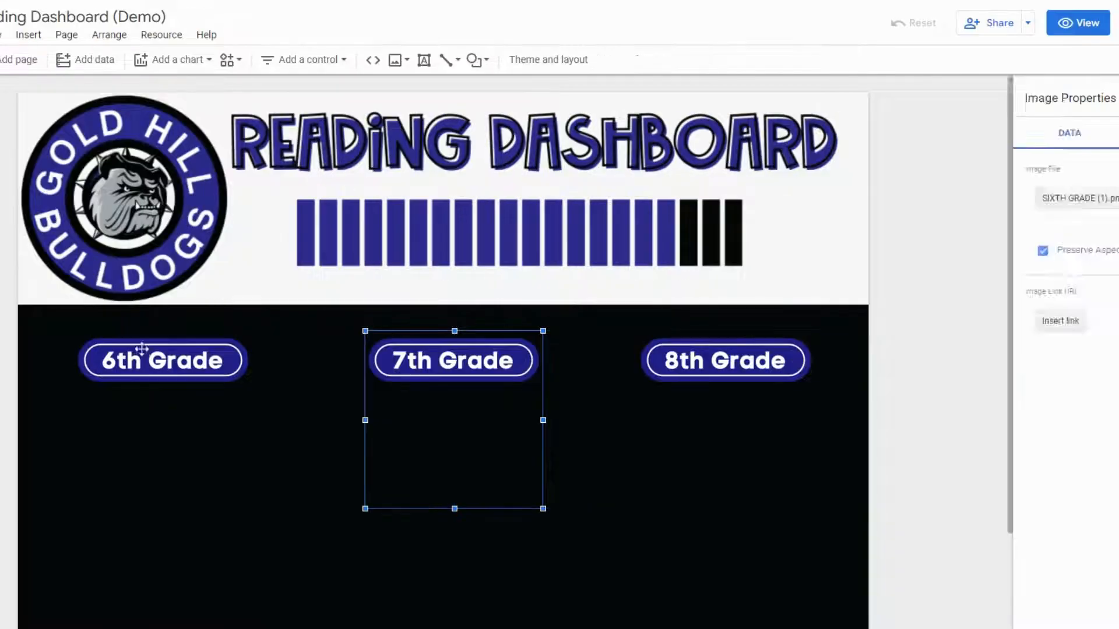
click(287, 353)
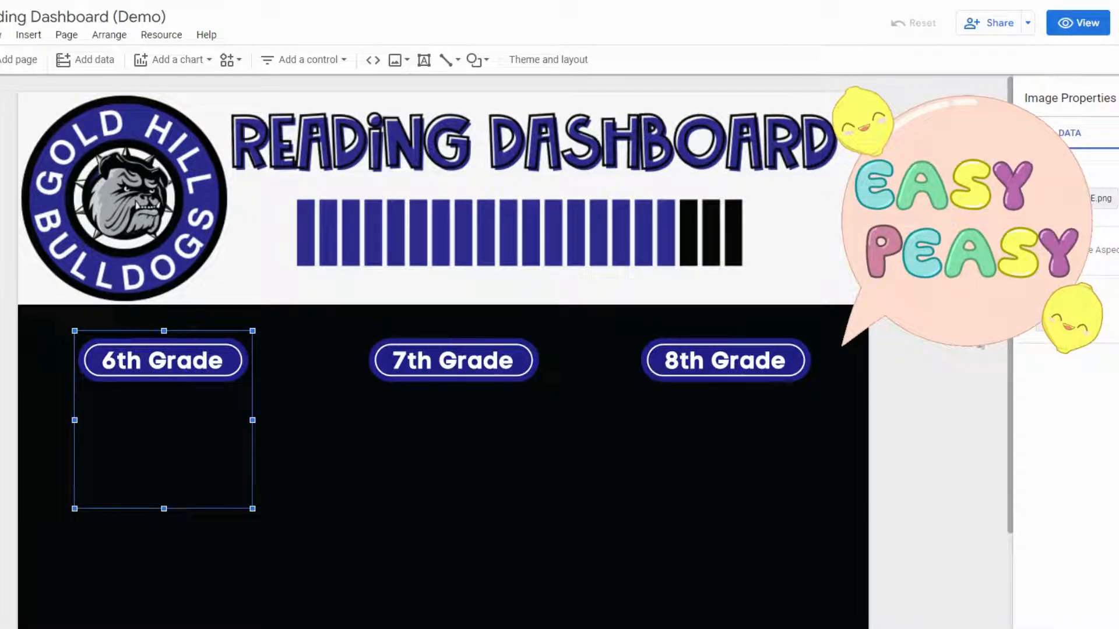
click(1071, 322)
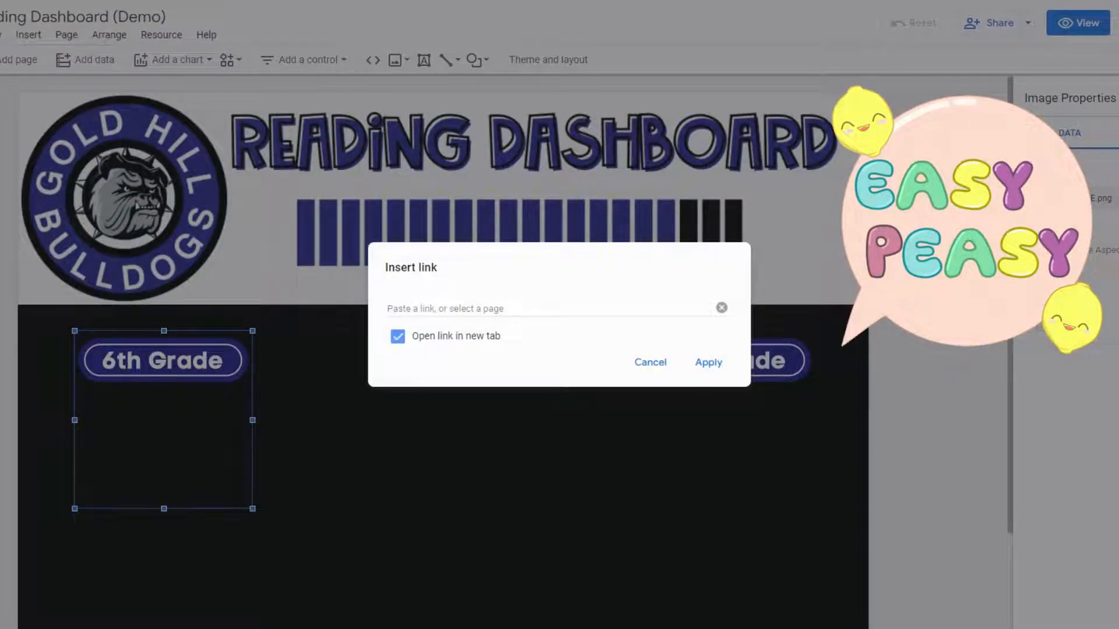
text(https://forms.gle/rqE6K1db1Tj4onZF7)
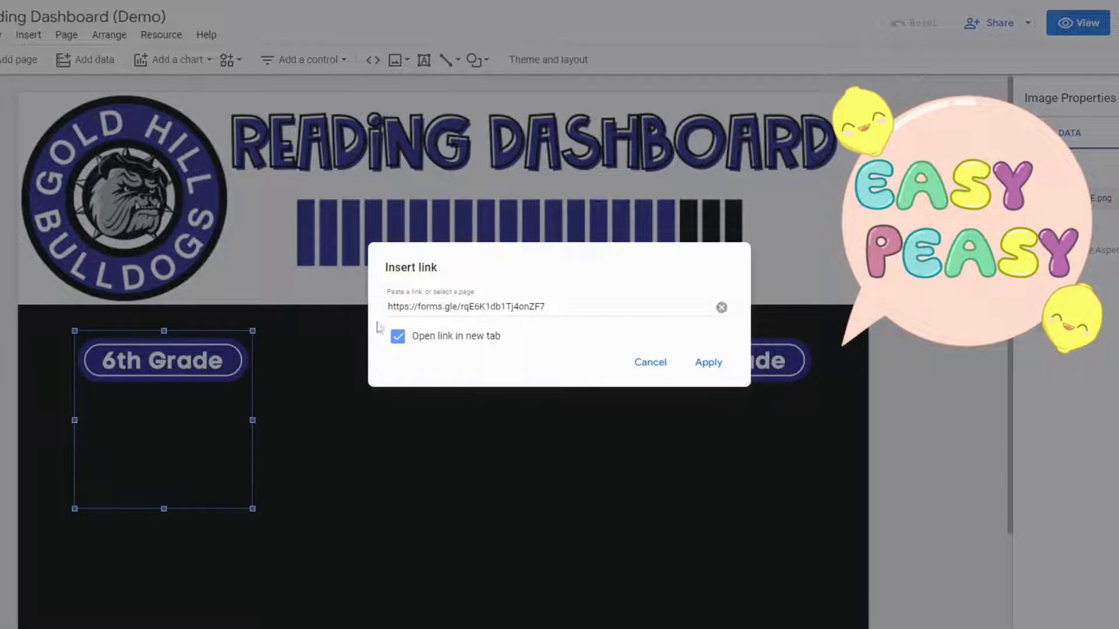
click(714, 371)
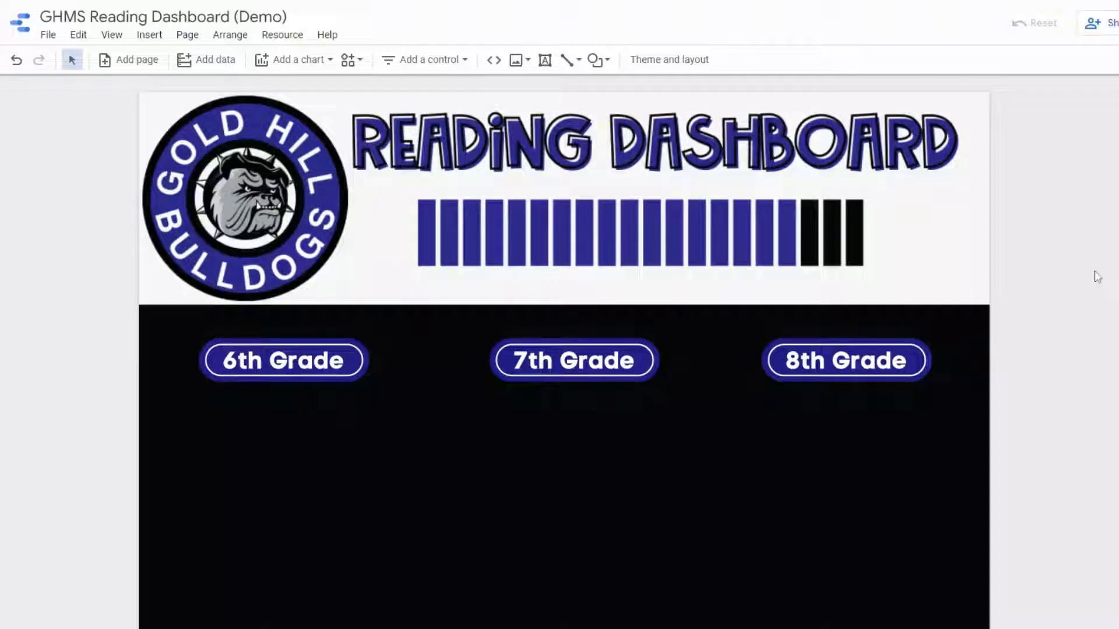
Draw a rectangle from the page's left edge below the 6th Grade button, about one third of the page wide, down to the page bottom.
scroll(1095, 276, down, 1)
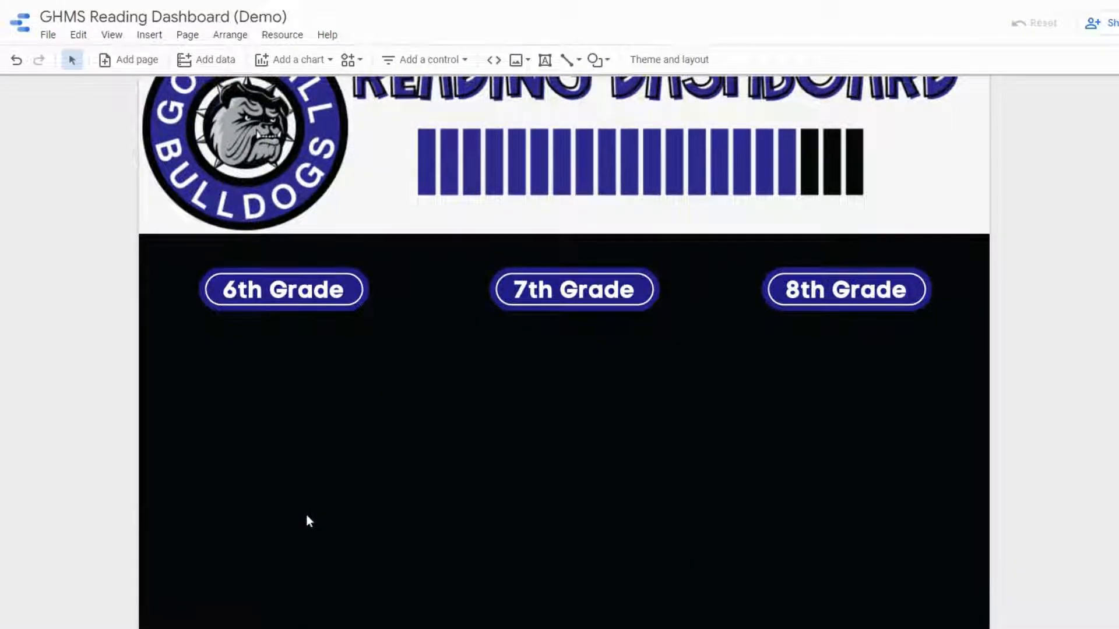
scroll(309, 526, down, 1)
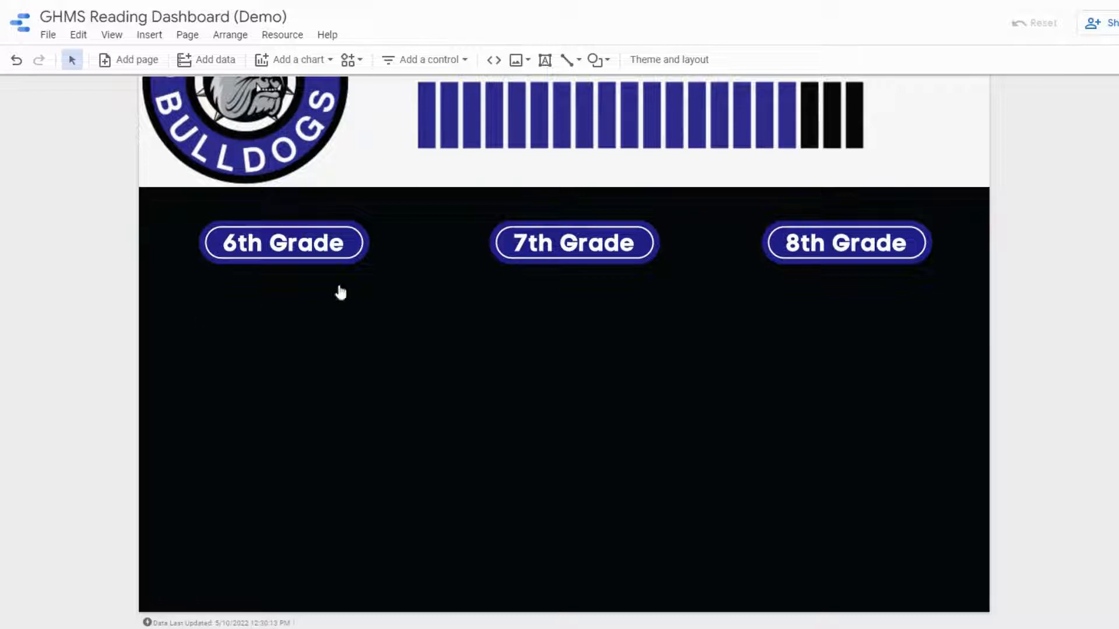
click(607, 62)
click(631, 97)
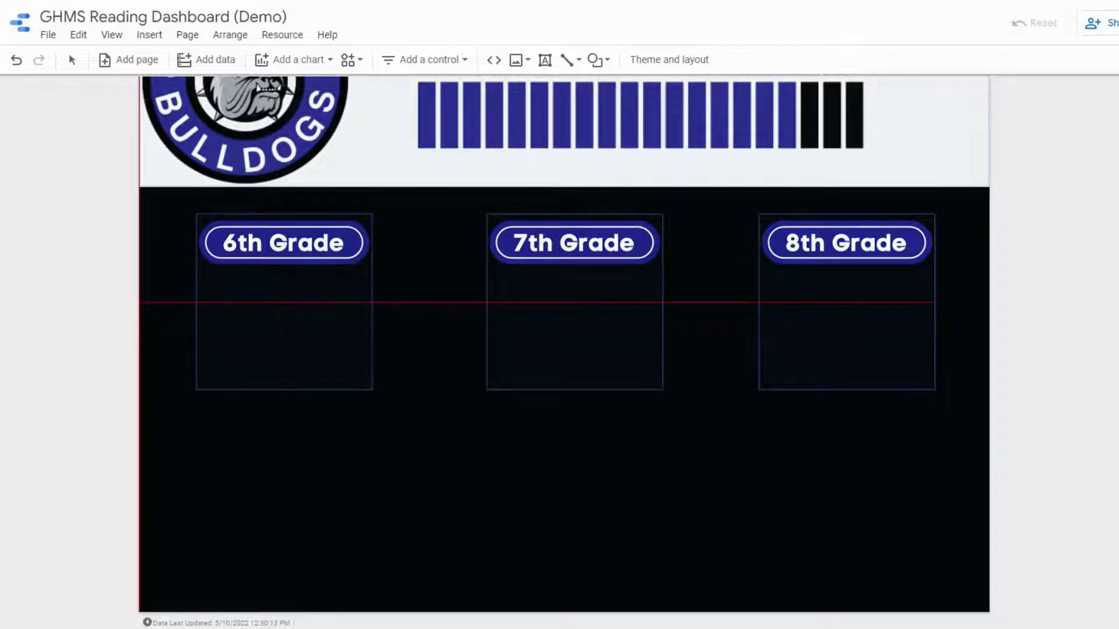
mouse_move(141, 303)
mouse_down()
mouse_move(309, 315)
mouse_move(419, 402)
mouse_move(409, 606)
mouse_up()
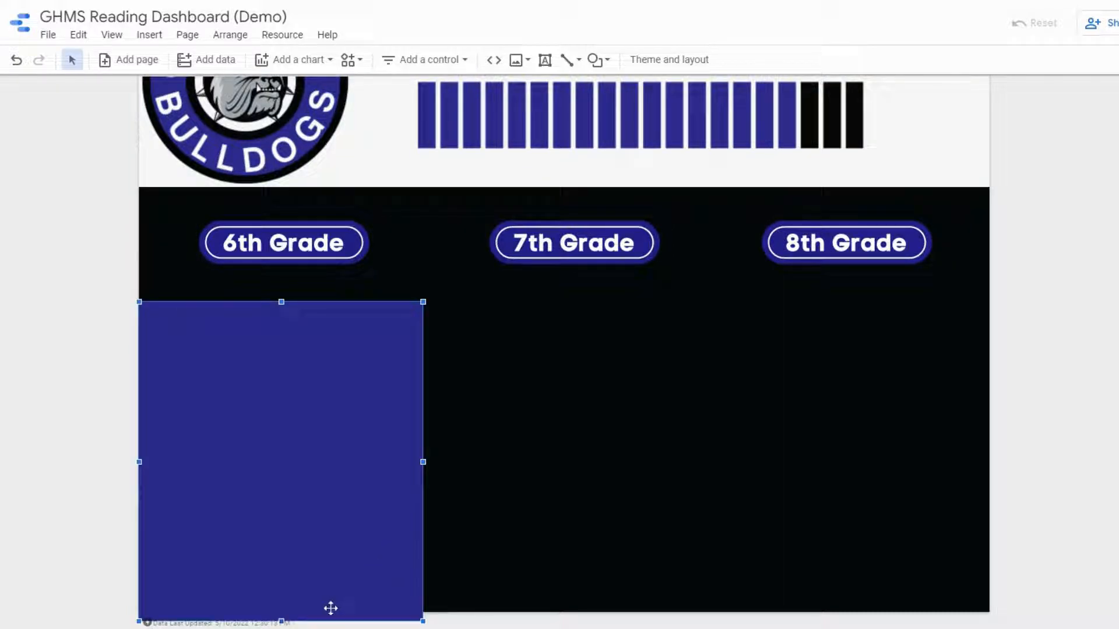
Move the purple rectangle up slightly so its lower edge lines up with the bottom of the page.
drag(284, 622, 284, 613)
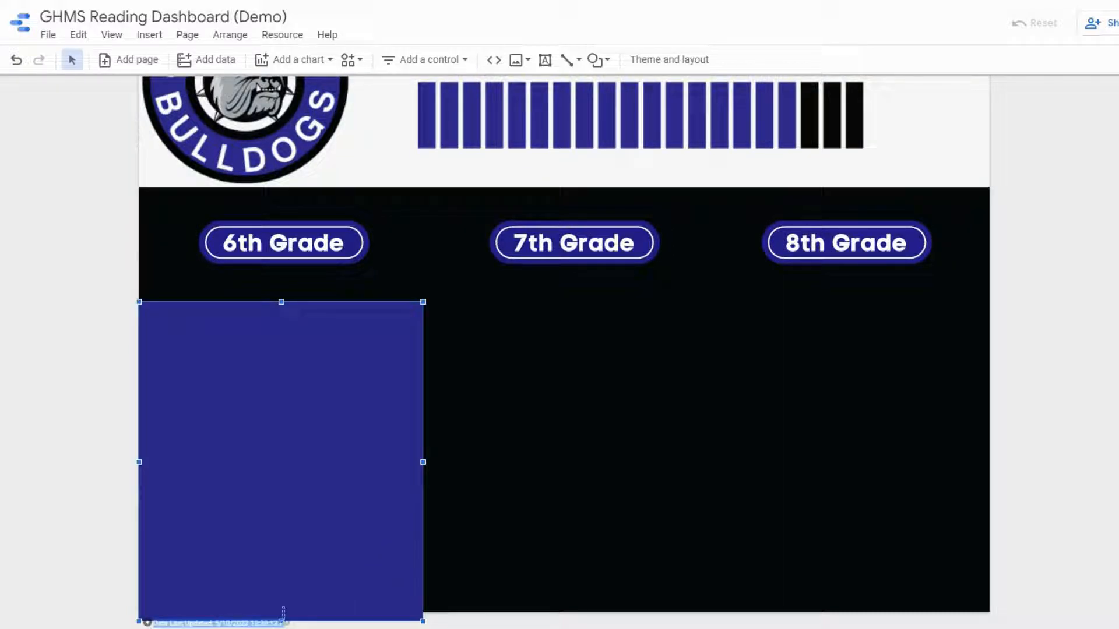
drag(284, 623, 340, 367)
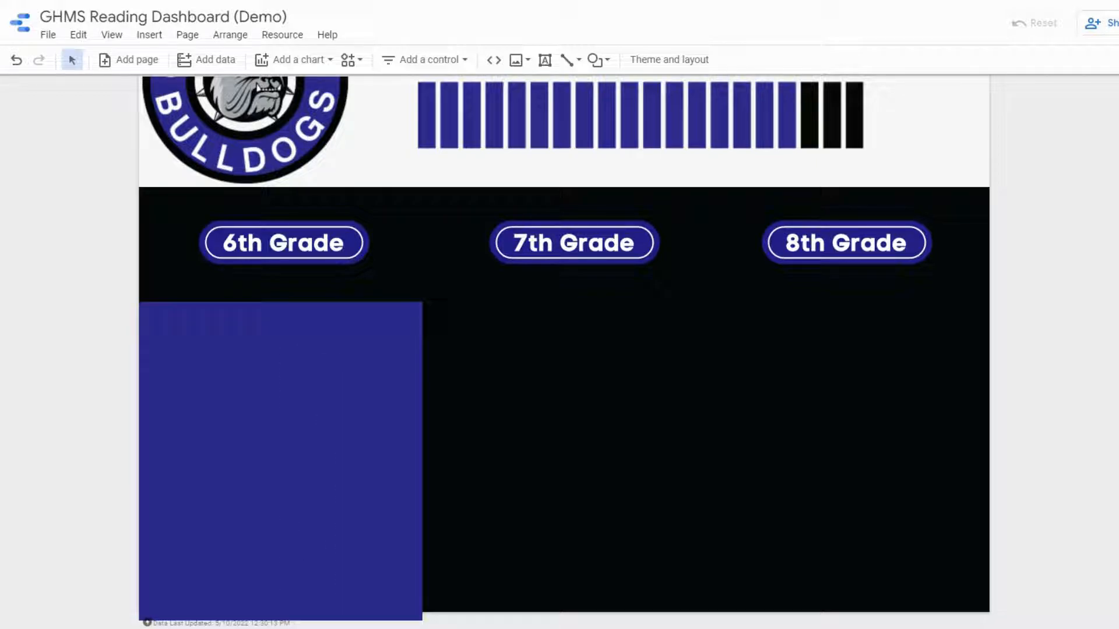
drag(309, 543, 310, 537)
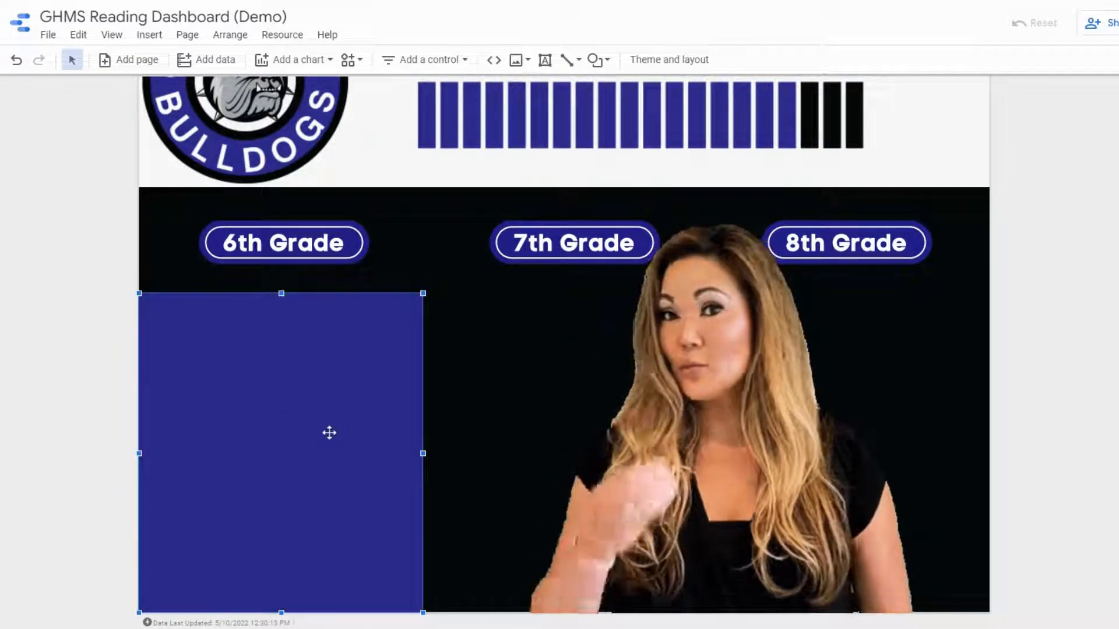
Paste two copies of the purple rectangle and place them under the 8th Grade and 7th Grade buttons.
key(ctrl+v)
drag(322, 430, 846, 398)
key(ctrl+v)
click(659, 403)
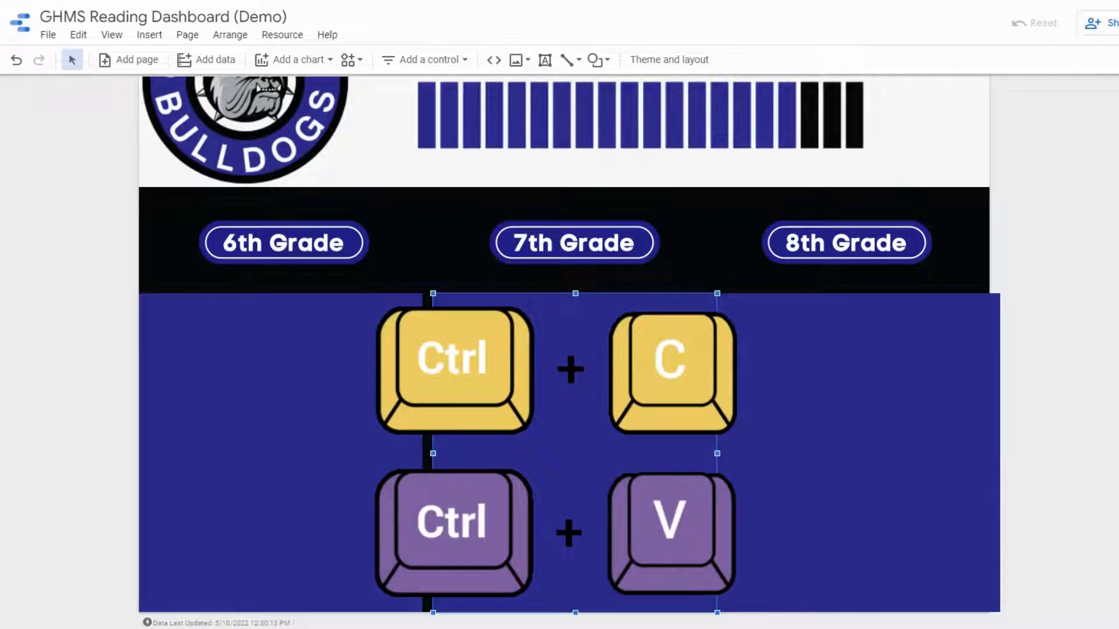
Delete the two pasted purple rectangles and stretch the remaining one across the full page width below the grade buttons.
click(833, 414)
key(Delete)
click(536, 422)
key(Delete)
click(367, 420)
drag(424, 453, 989, 486)
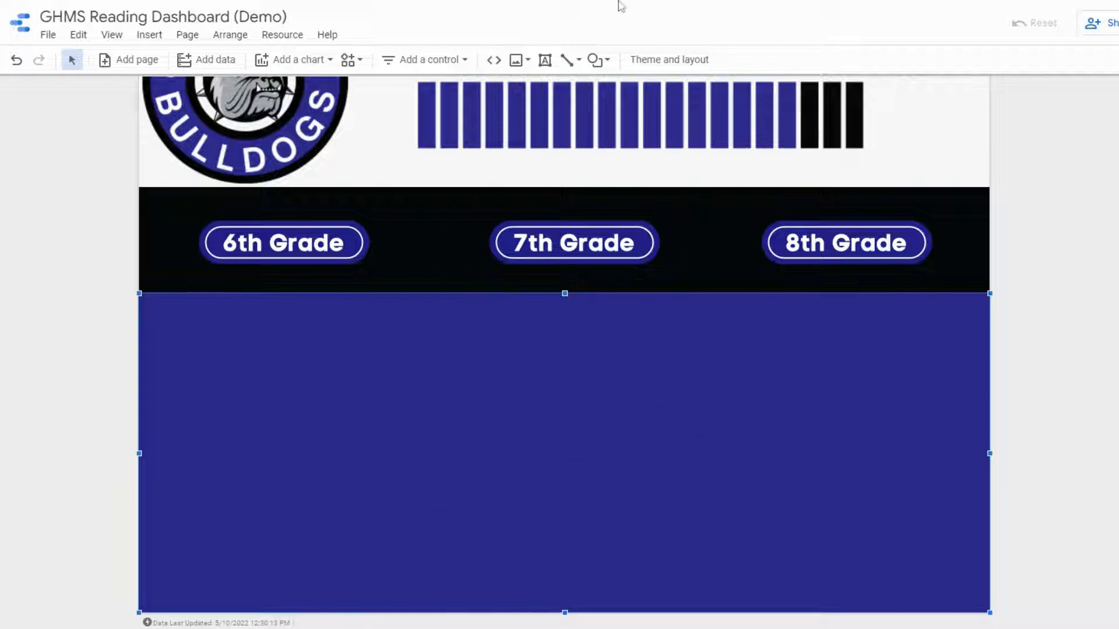
Draw a vertical line from the black band's top edge to the page bottom between 6th and 7th Grade, and paste a copy between 7th and 8th Grade.
click(566, 59)
click(608, 89)
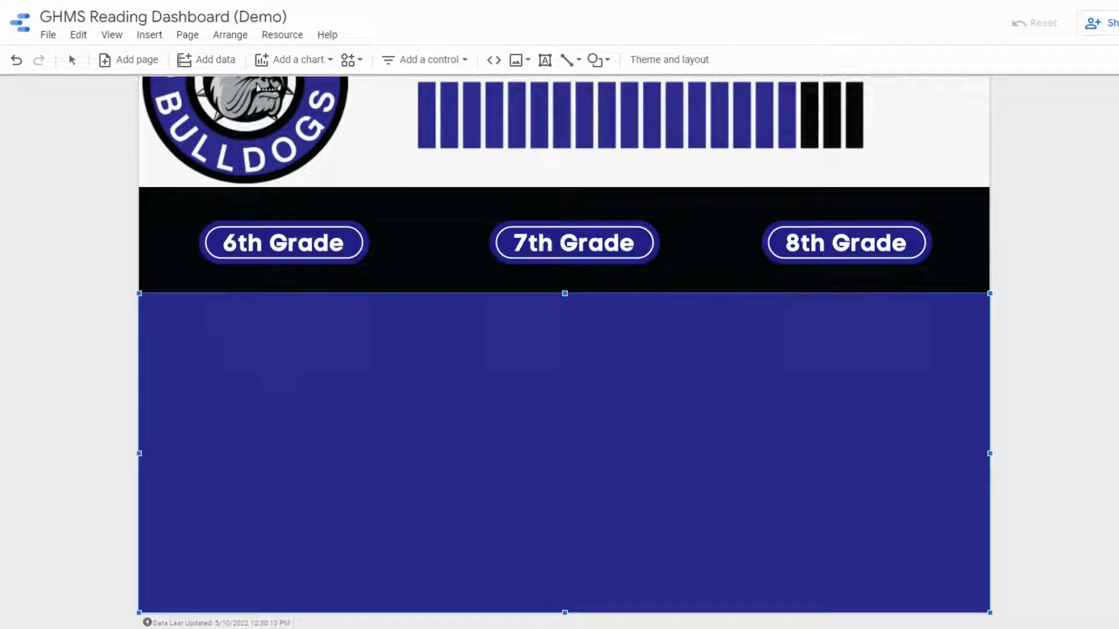
drag(423, 188, 423, 611)
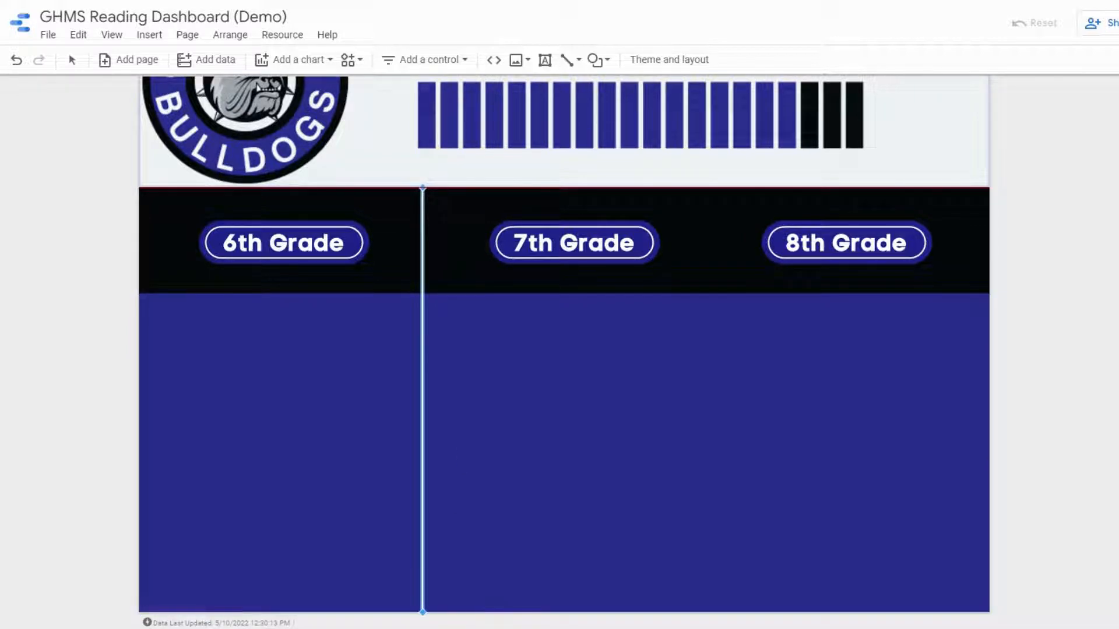
key(ctrl+v)
drag(437, 317, 721, 307)
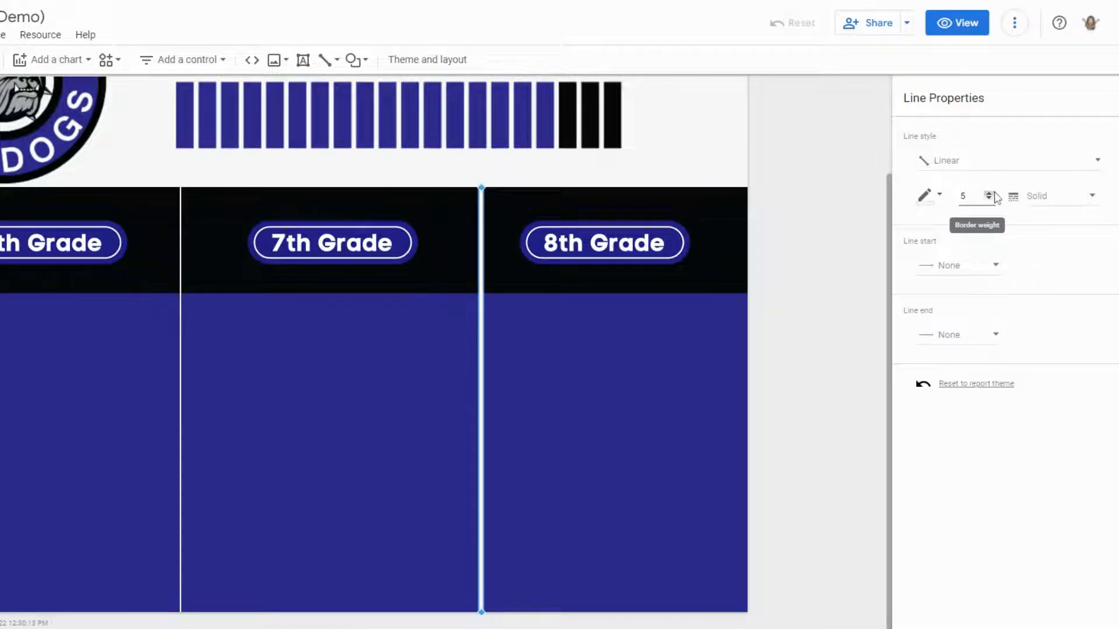
Set the weight of the divider line between the 6th and 7th Grade sections to 5.
click(180, 233)
click(989, 195)
click(990, 194)
click(990, 194)
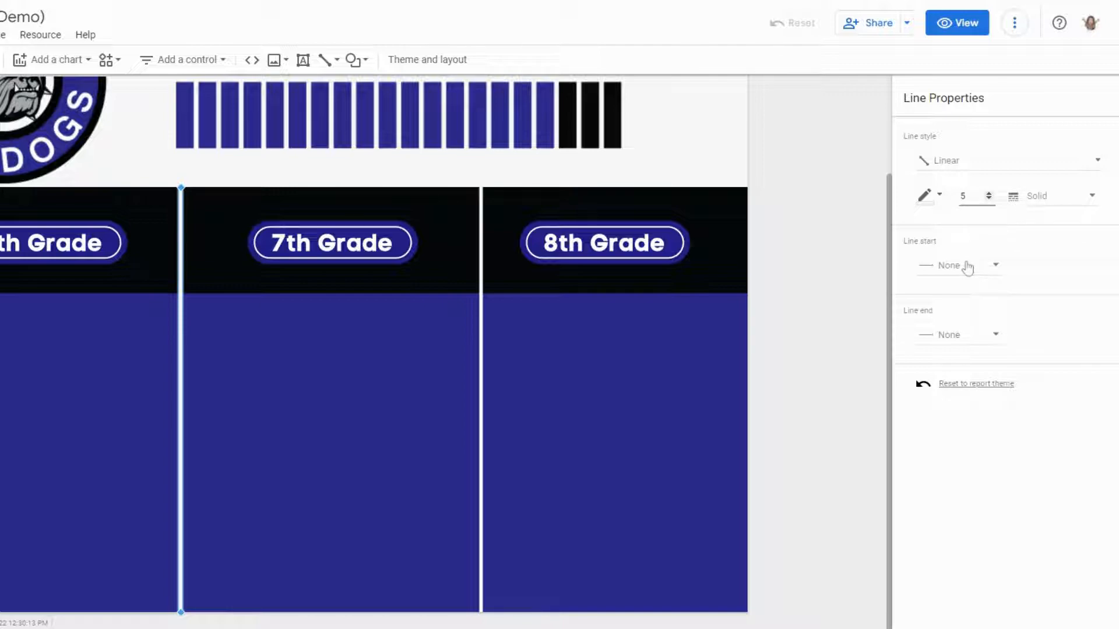
click(821, 354)
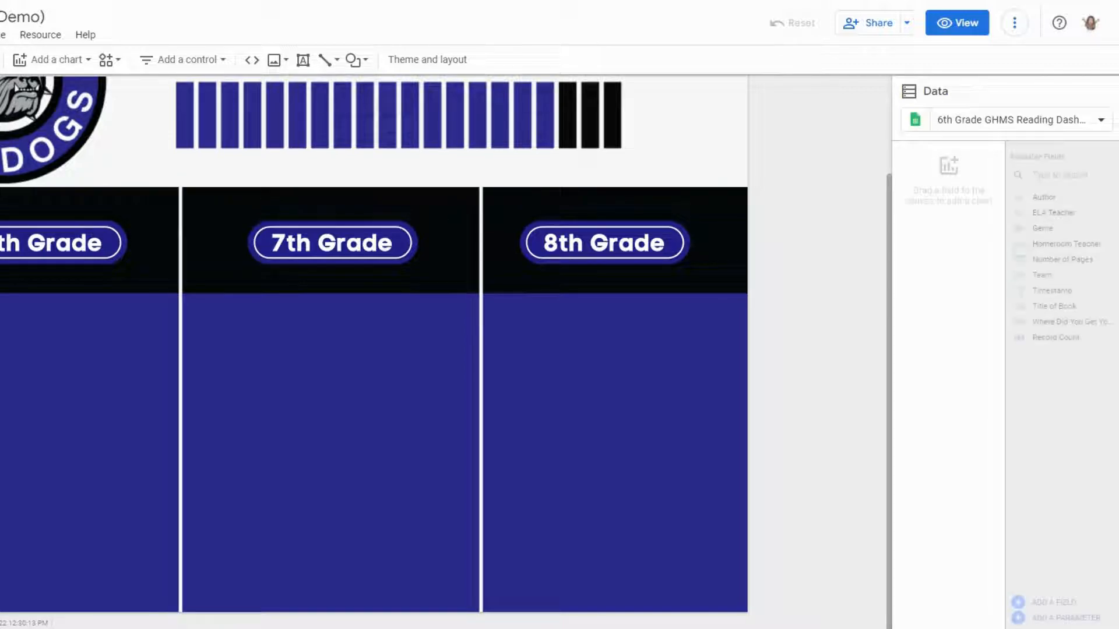
Insert a scorecard on the purple panel just below the 6th Grade button.
scroll(819, 355, up, 3)
scroll(1064, 334, down, 2)
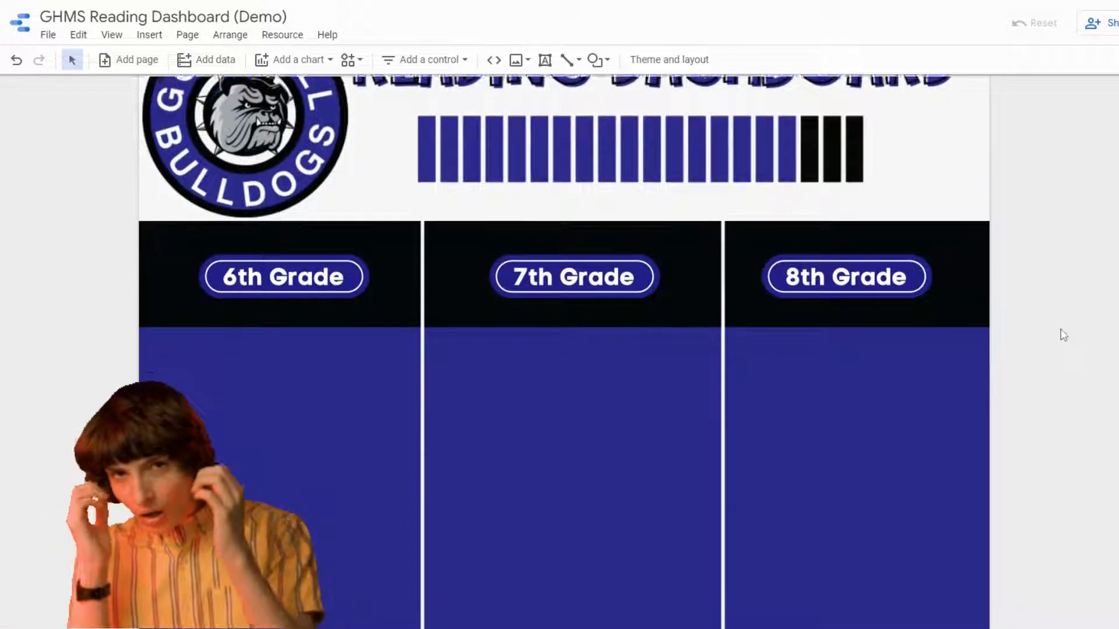
scroll(1062, 332, up, 1)
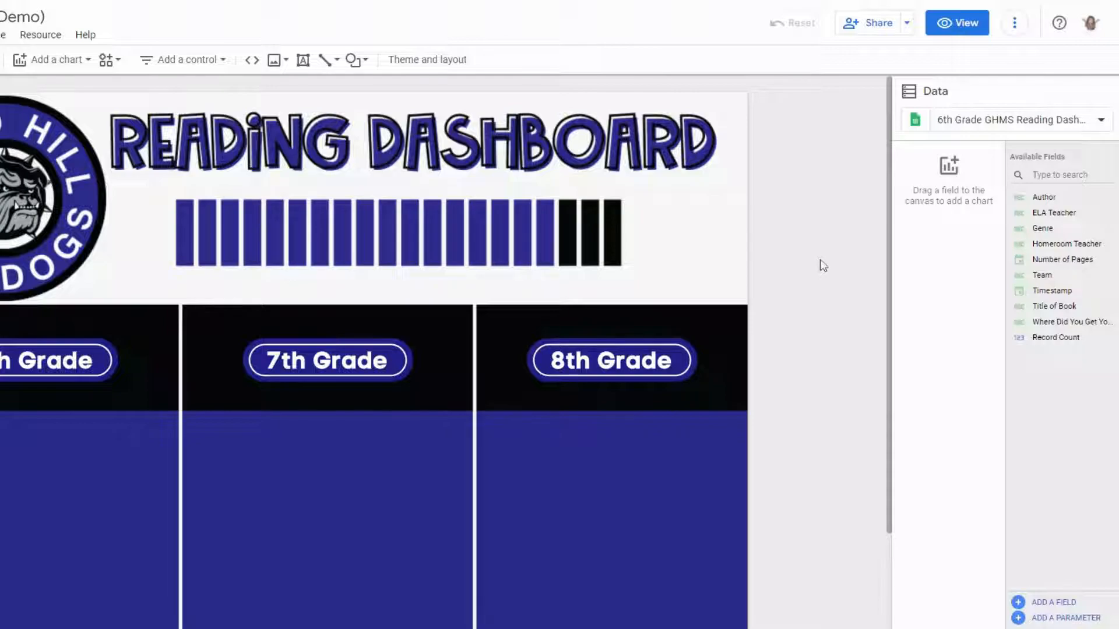
scroll(822, 265, down, 1)
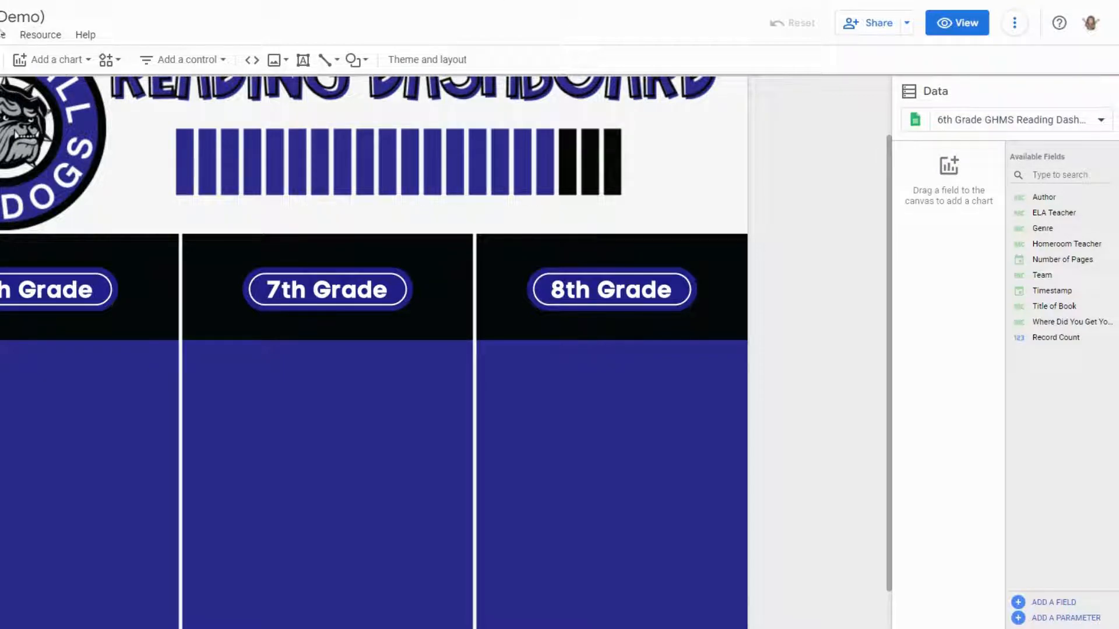
click(0, 35)
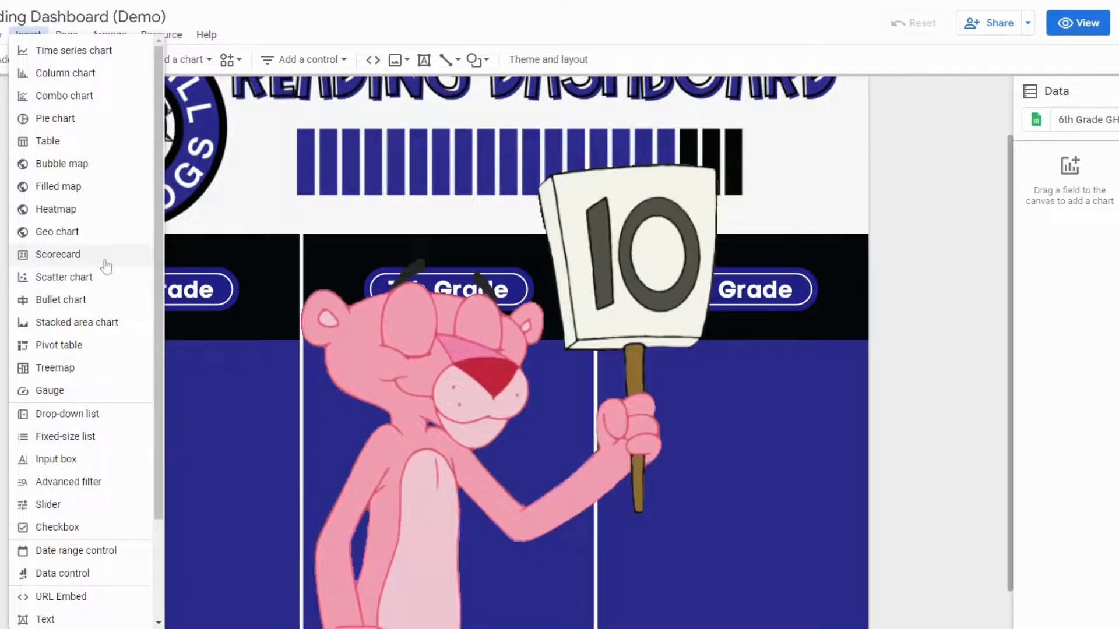
click(106, 267)
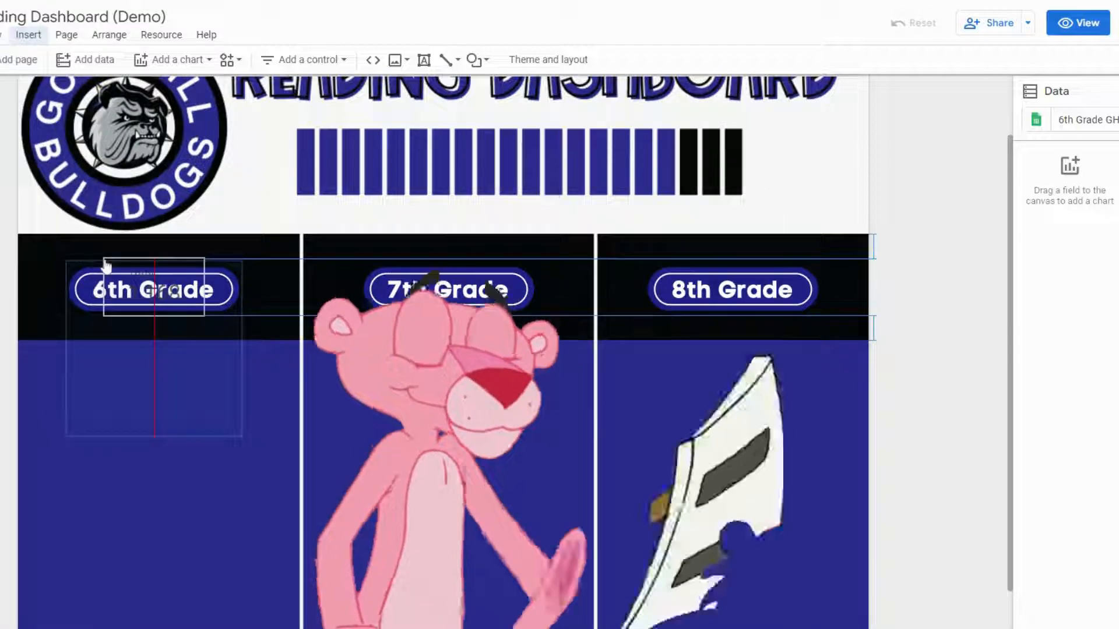
click(109, 391)
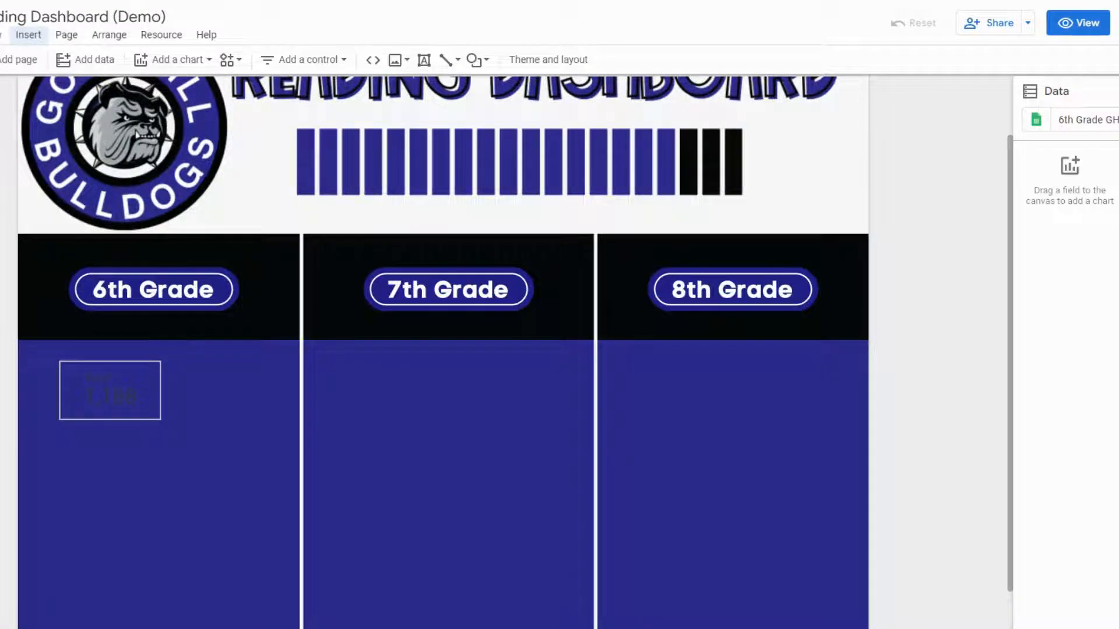
click(110, 390)
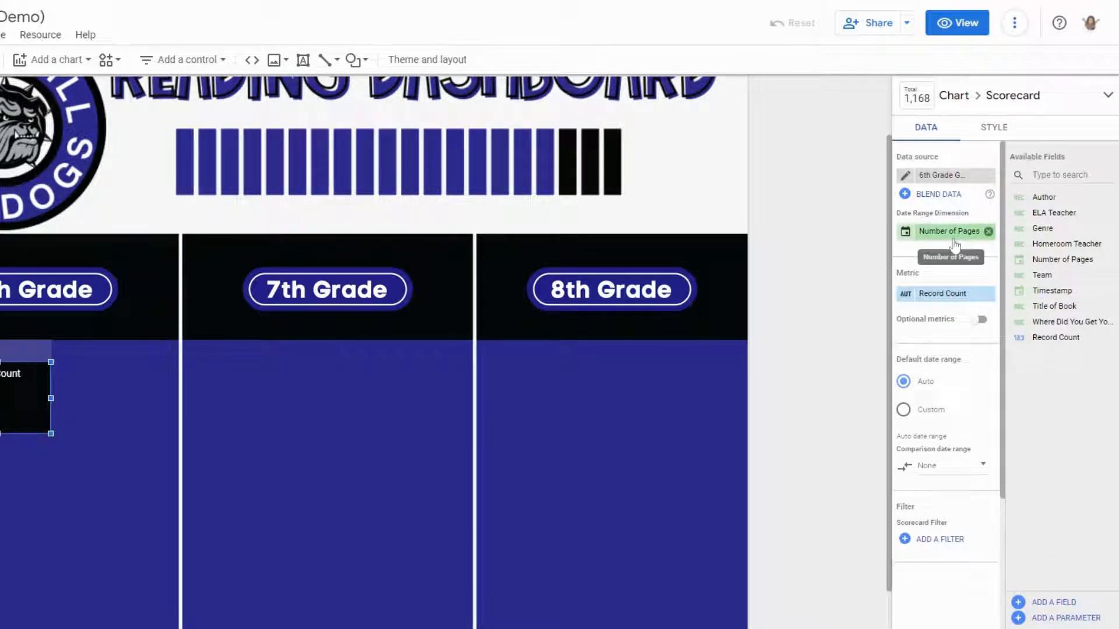
Replace the scorecard's Number of Pages date range dimension with Timestamp.
click(988, 233)
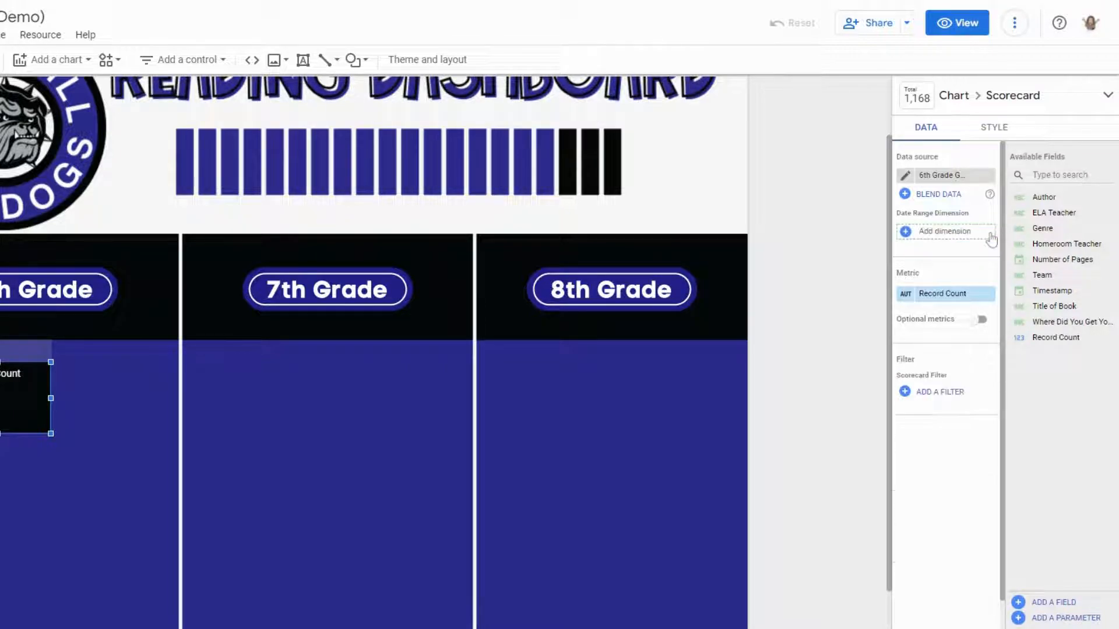
click(910, 233)
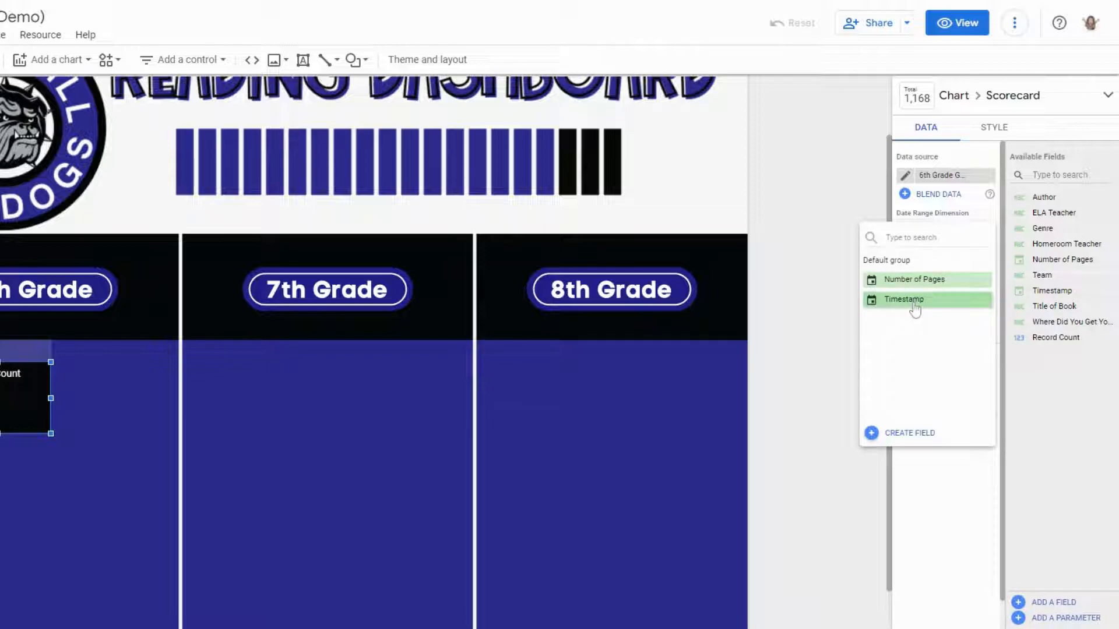
click(914, 308)
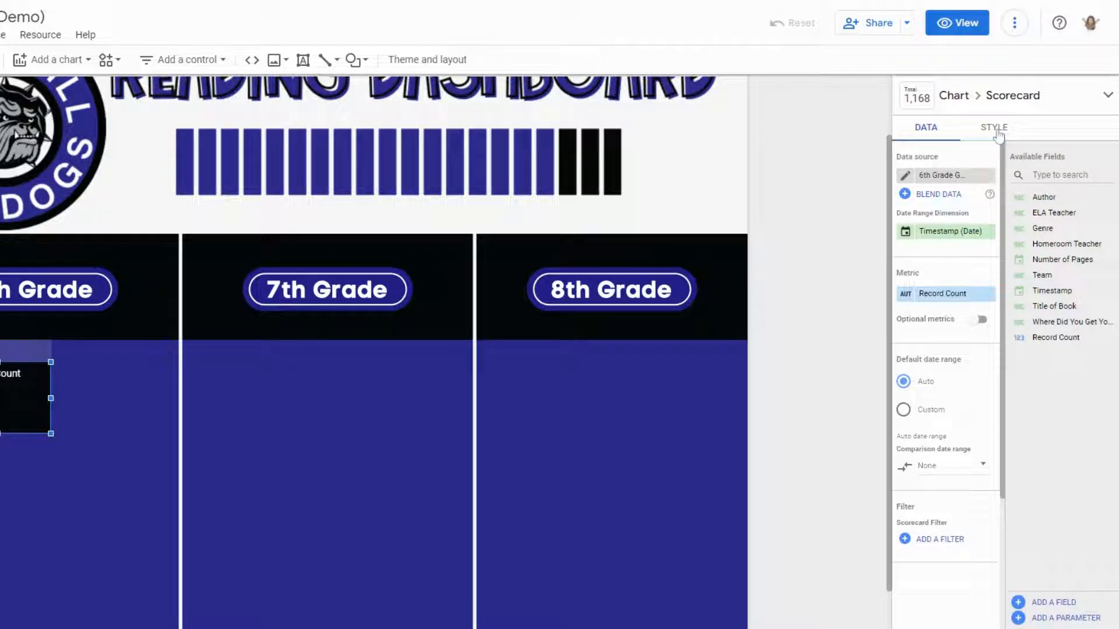
Set the scorecard's missing data style to show a blank.
click(996, 131)
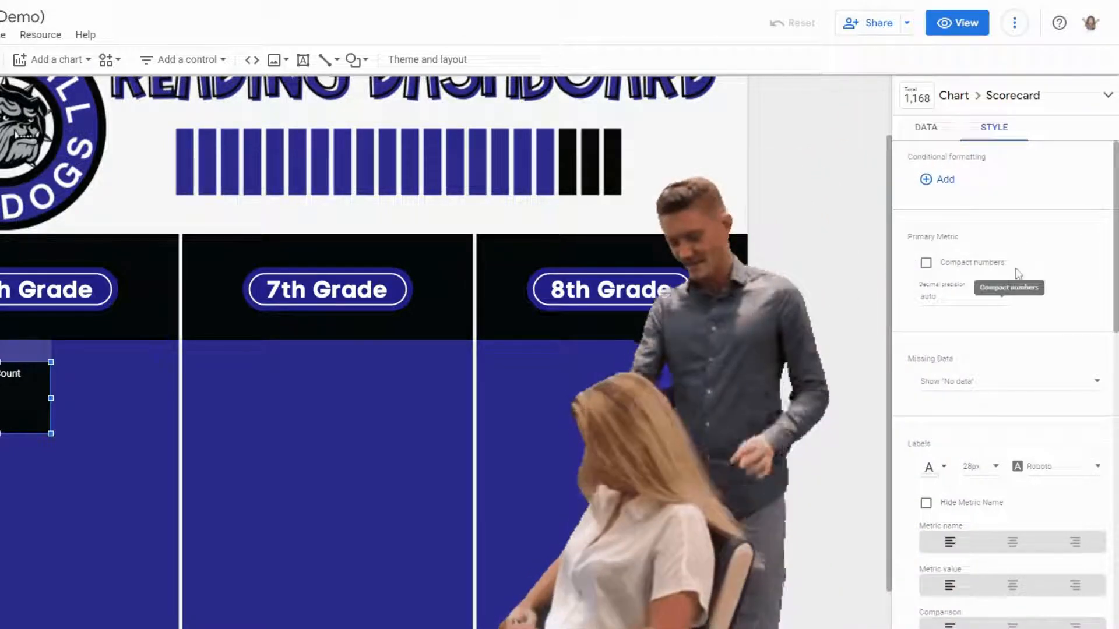
scroll(1026, 246, down, 2)
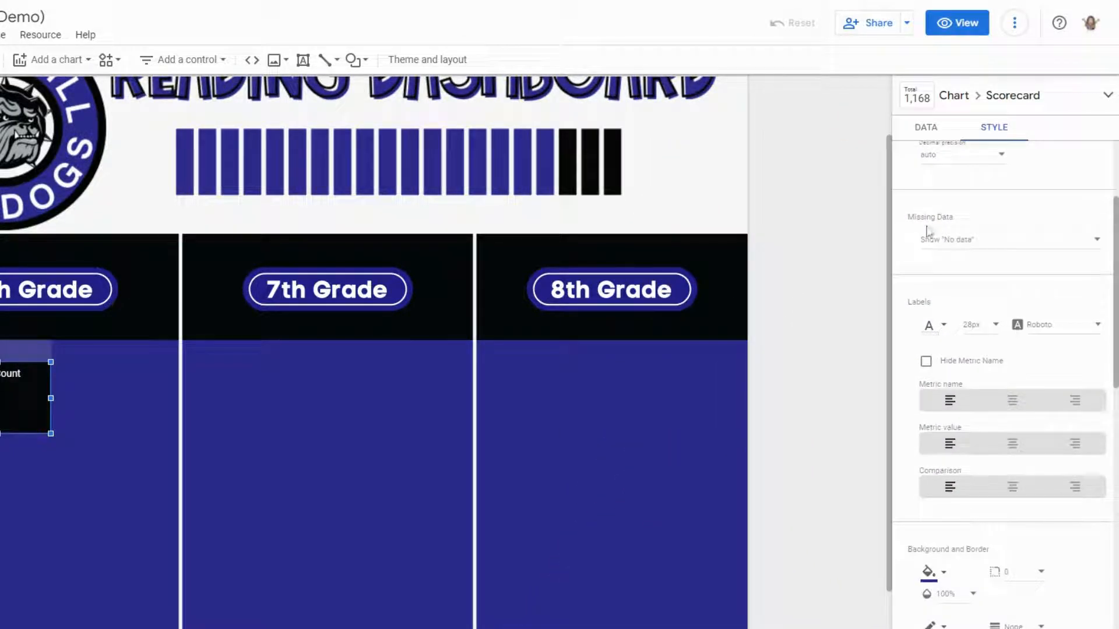
scroll(972, 183, down, 1)
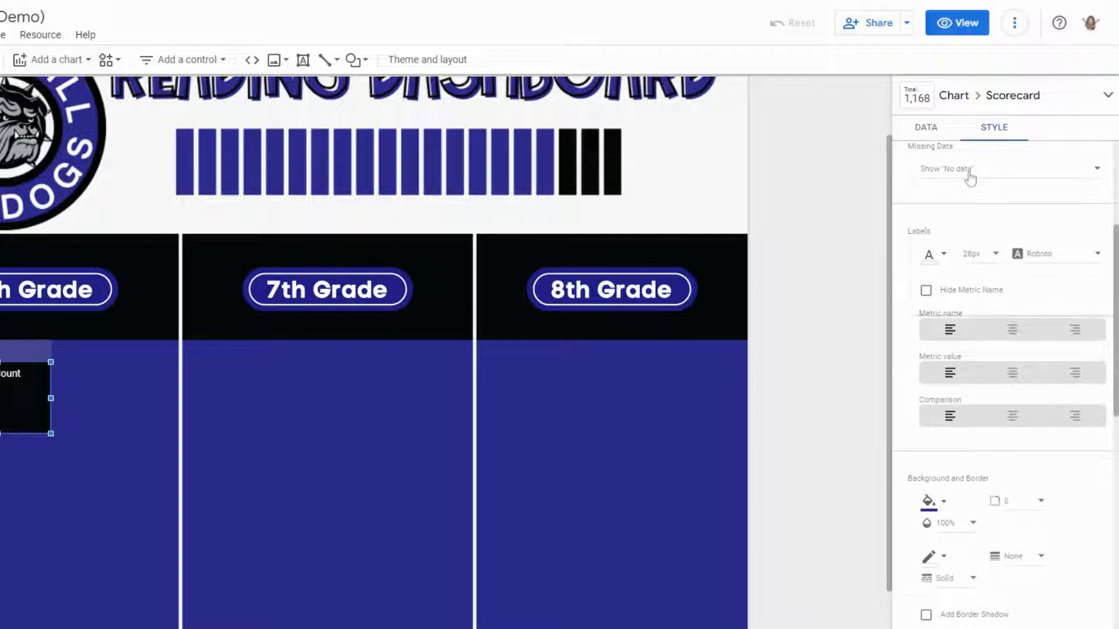
click(970, 176)
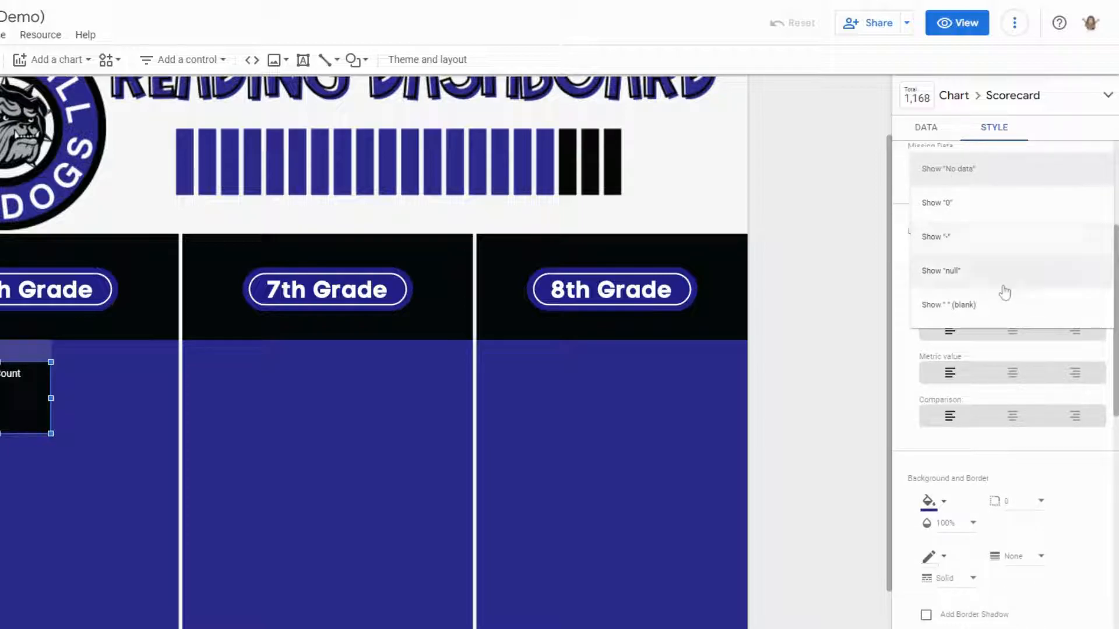
click(994, 309)
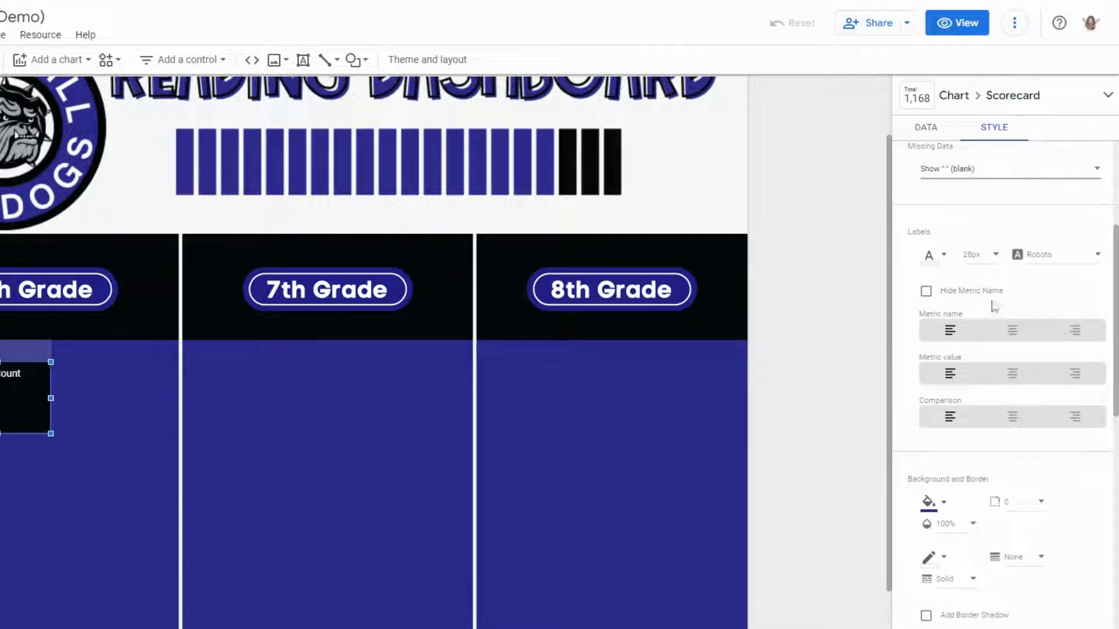
Change the scorecard's label font to Oswald.
click(1096, 260)
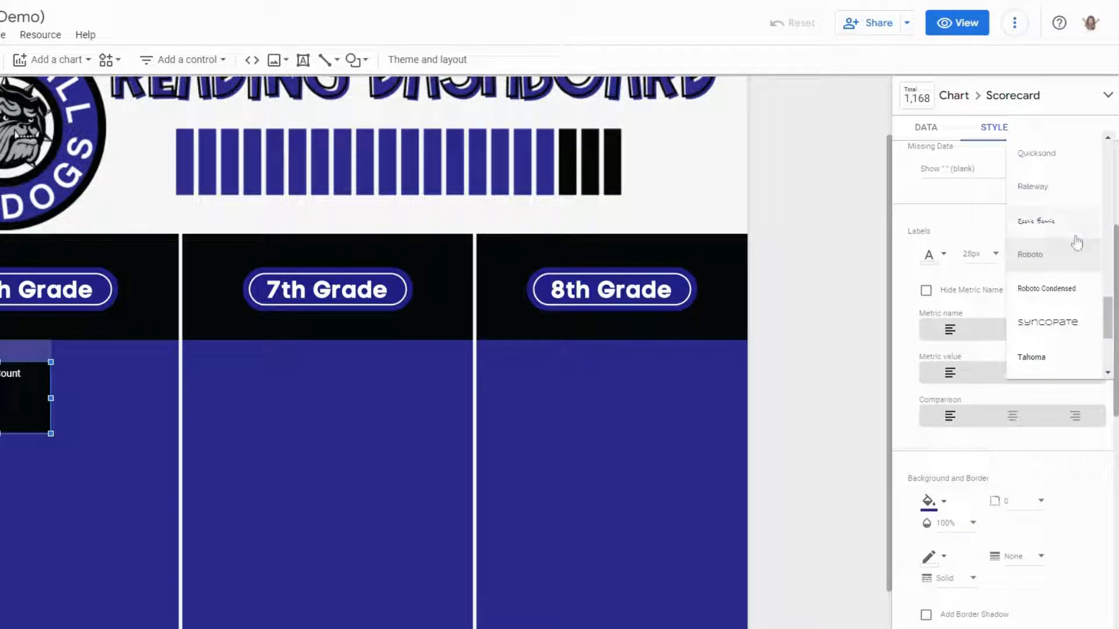
scroll(1046, 277, up, 4)
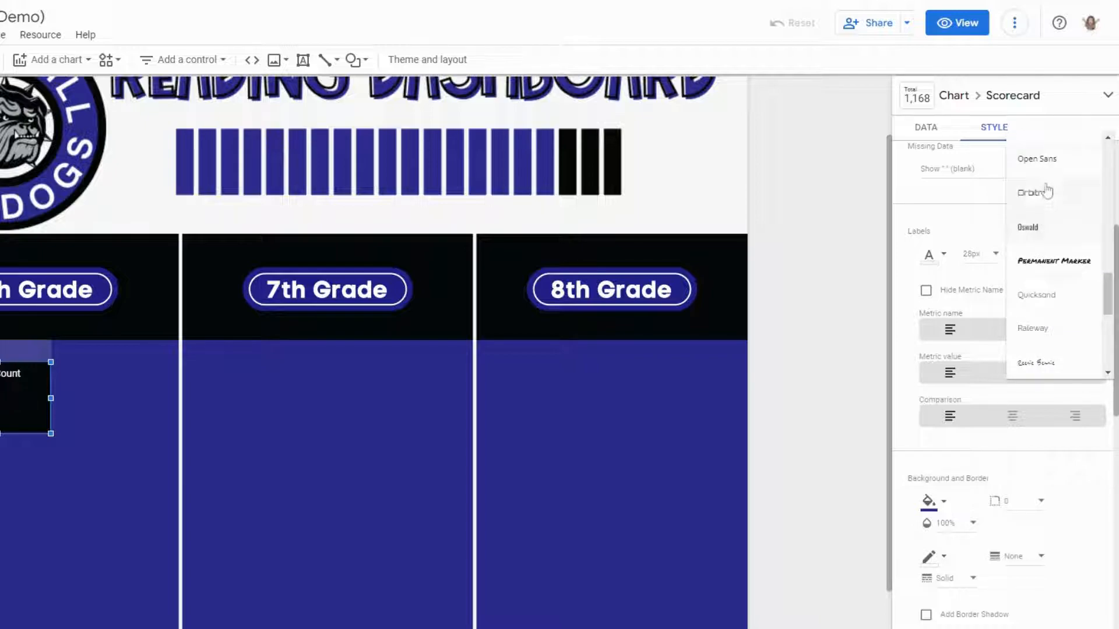
click(1040, 229)
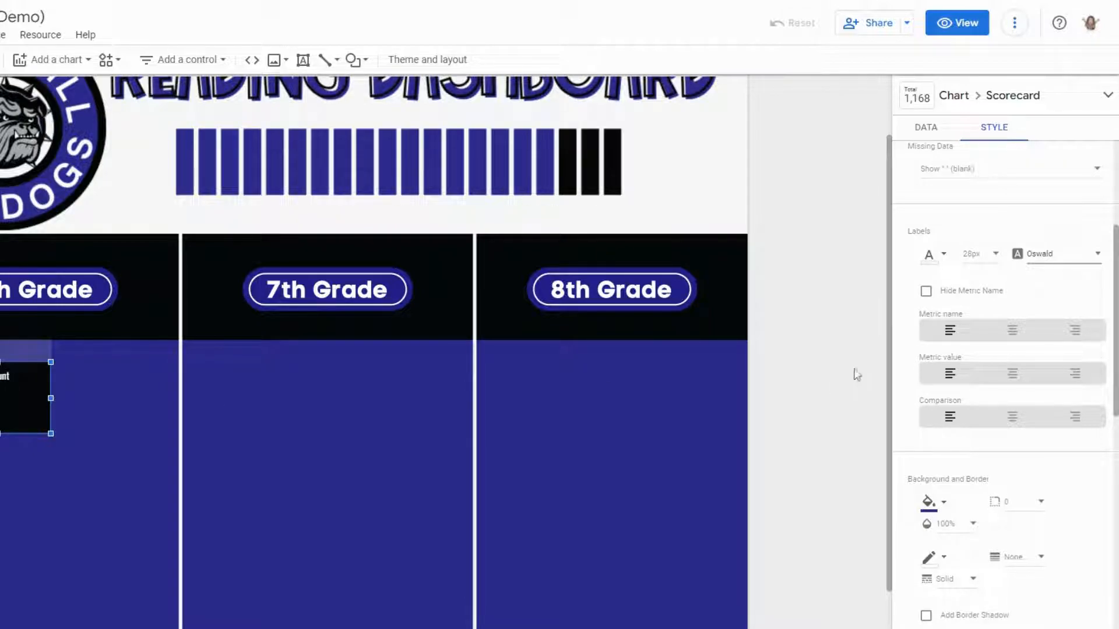
Color the scorecard's label text white and center its metric name and metric value.
click(938, 255)
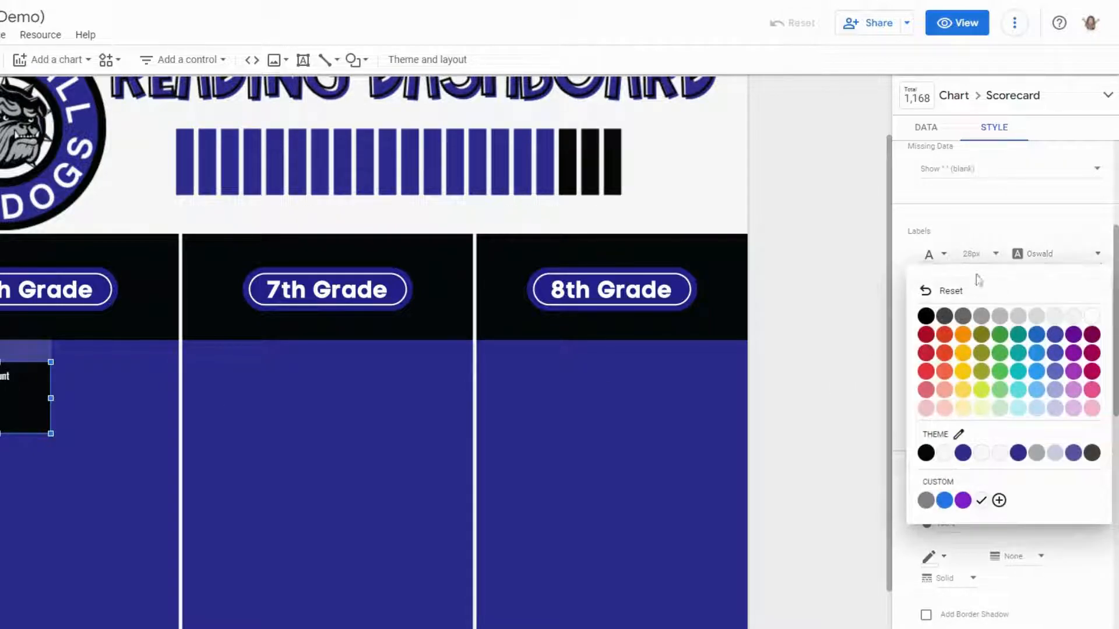
click(1092, 317)
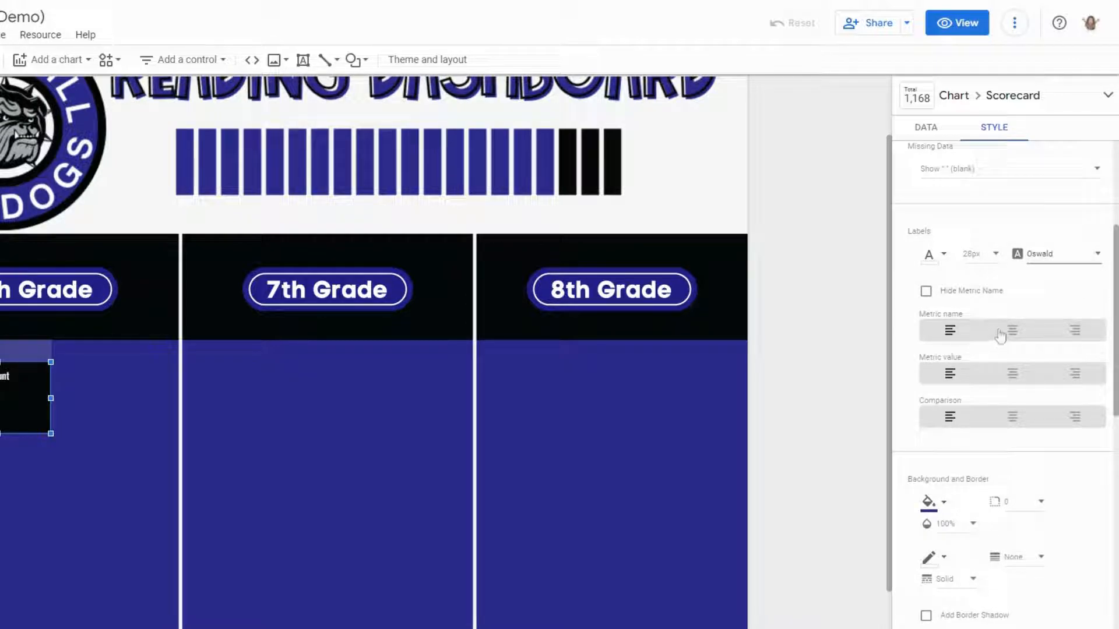
click(927, 297)
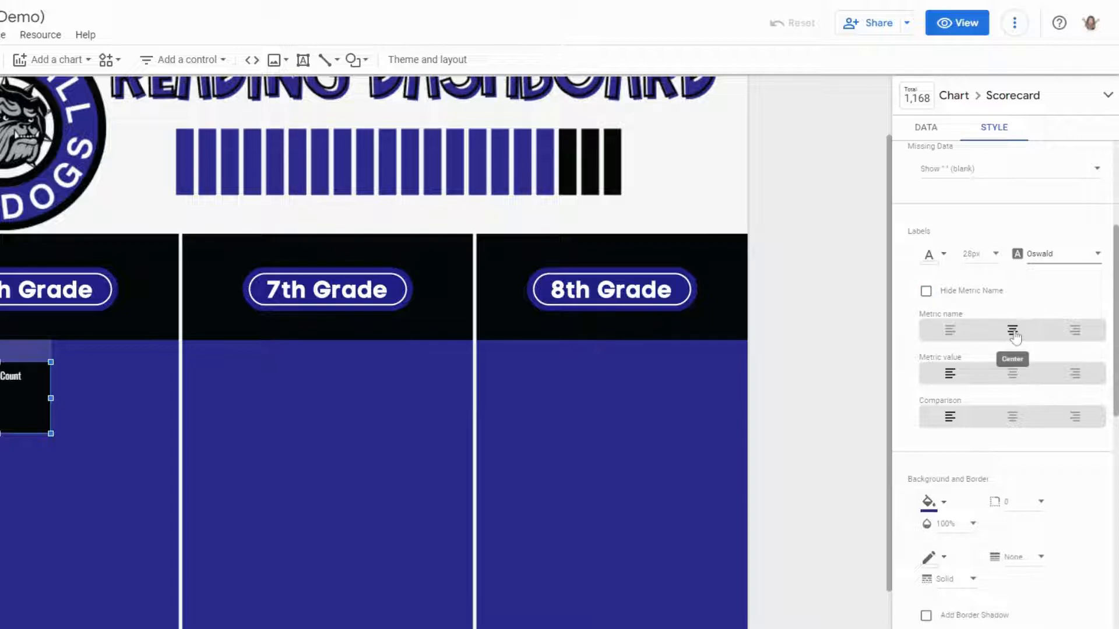
click(1014, 376)
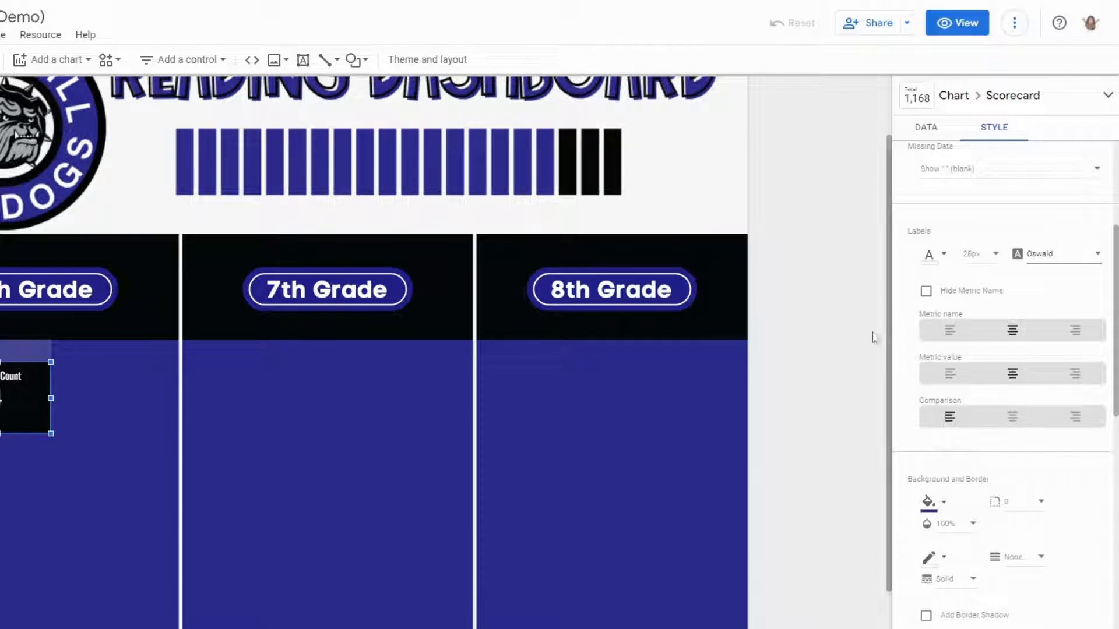
Try the purple theme color as the scorecard's background.
scroll(922, 360, down, 1)
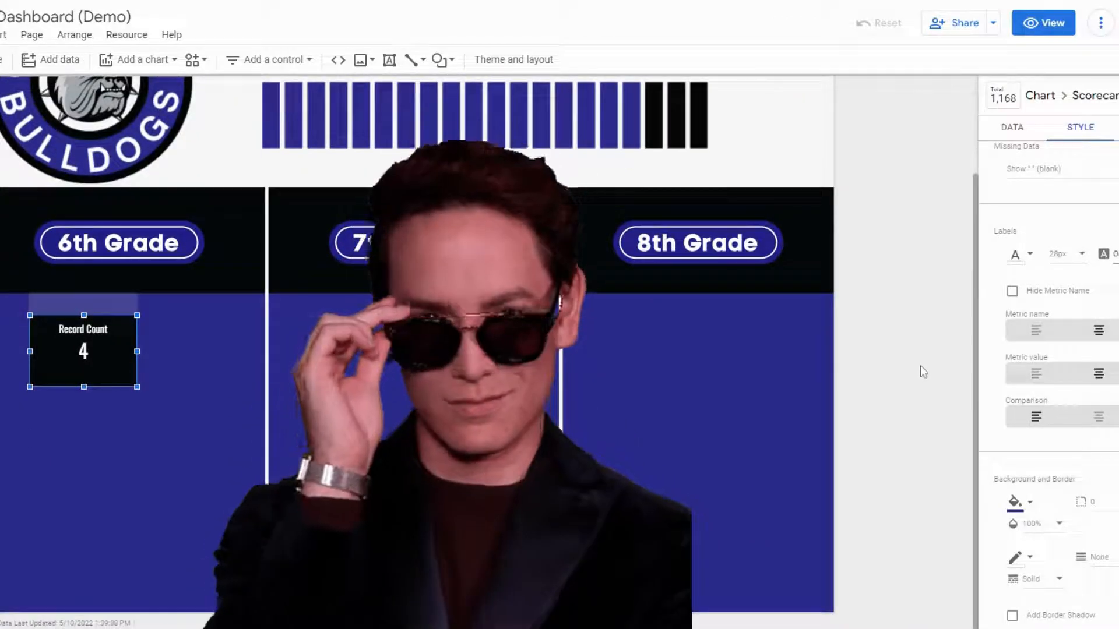
scroll(990, 382, down, 1)
scroll(990, 381, down, 1)
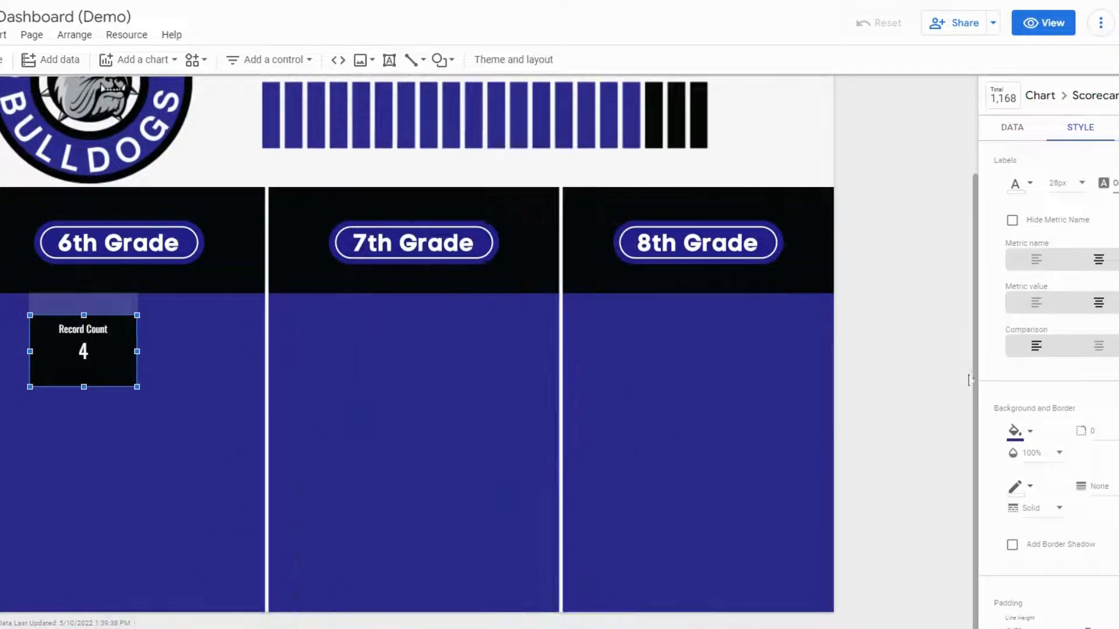
click(1031, 434)
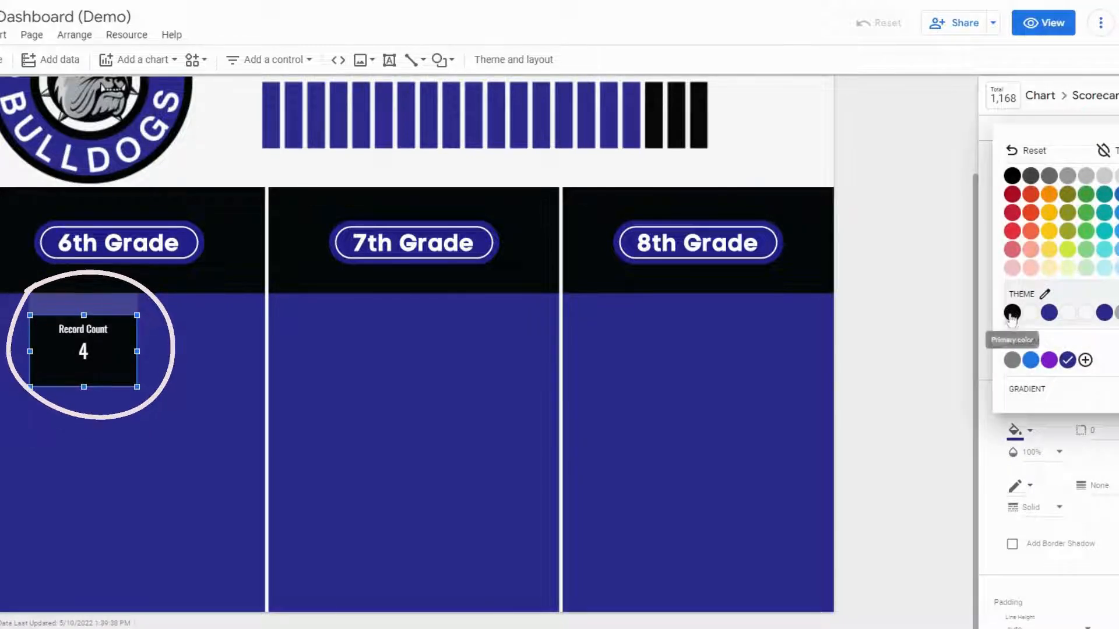
click(1049, 313)
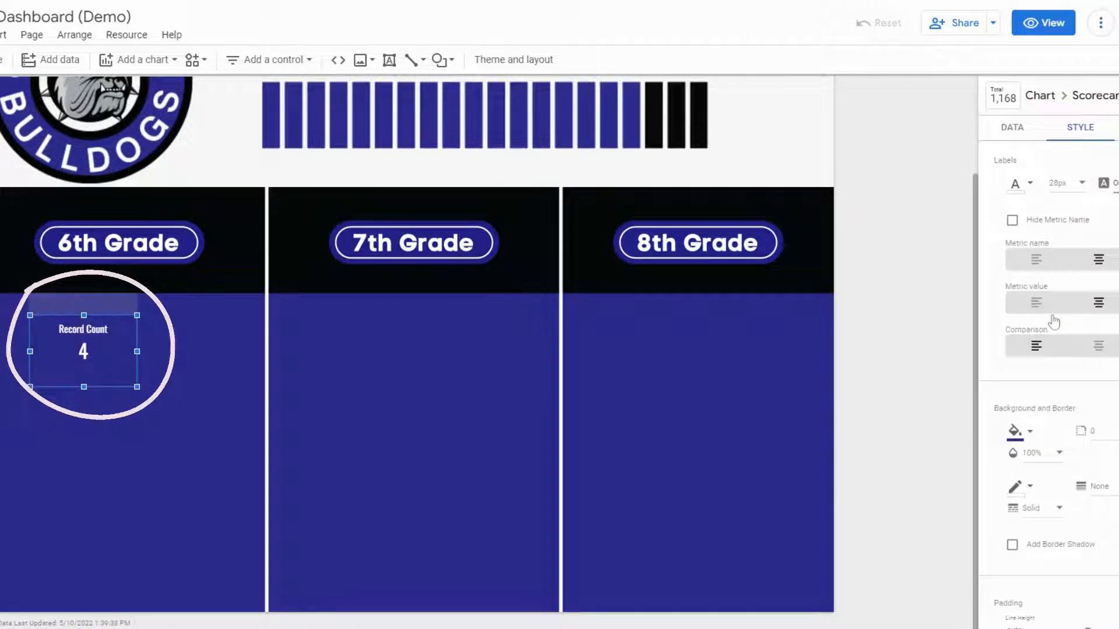
Fill the scorecard's background with the black primary theme color and give it a solid border of weight 1.
click(1031, 433)
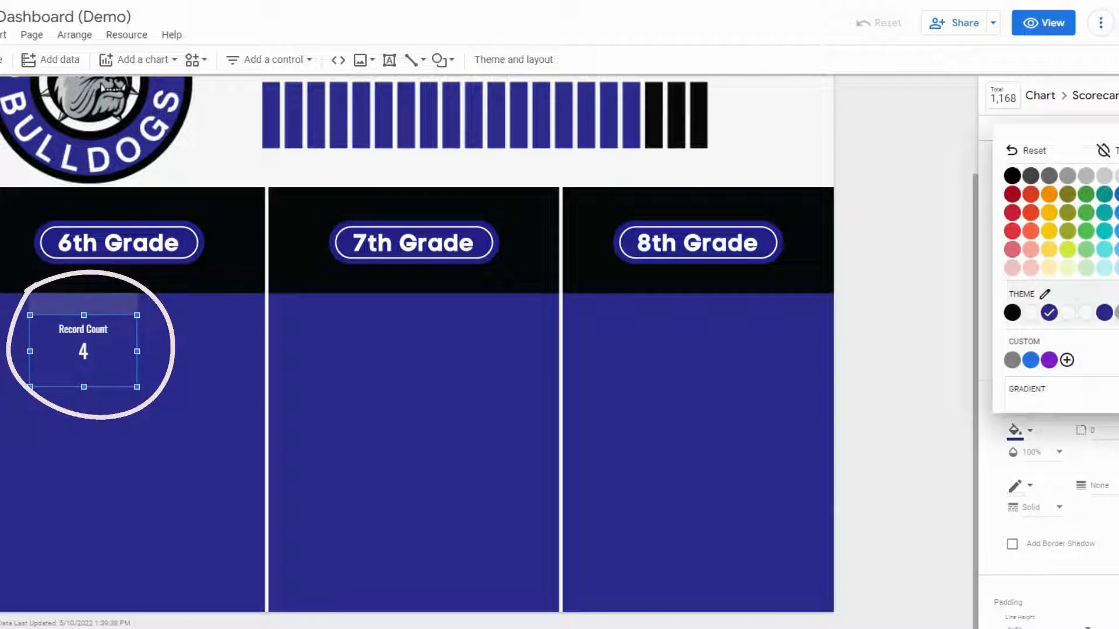
click(1012, 313)
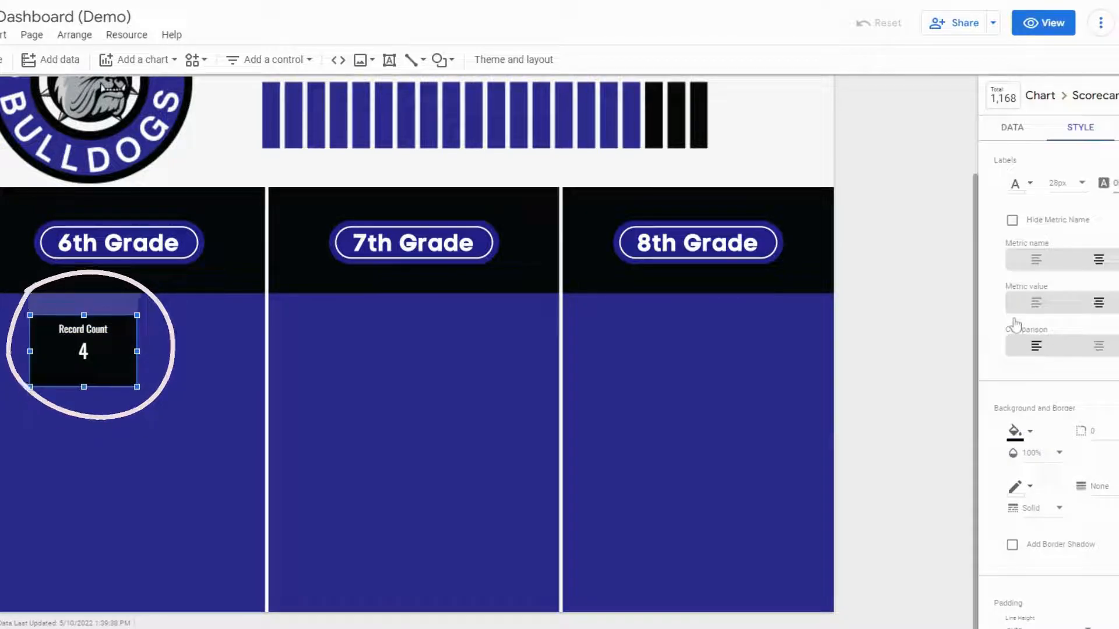
click(1035, 494)
click(1012, 395)
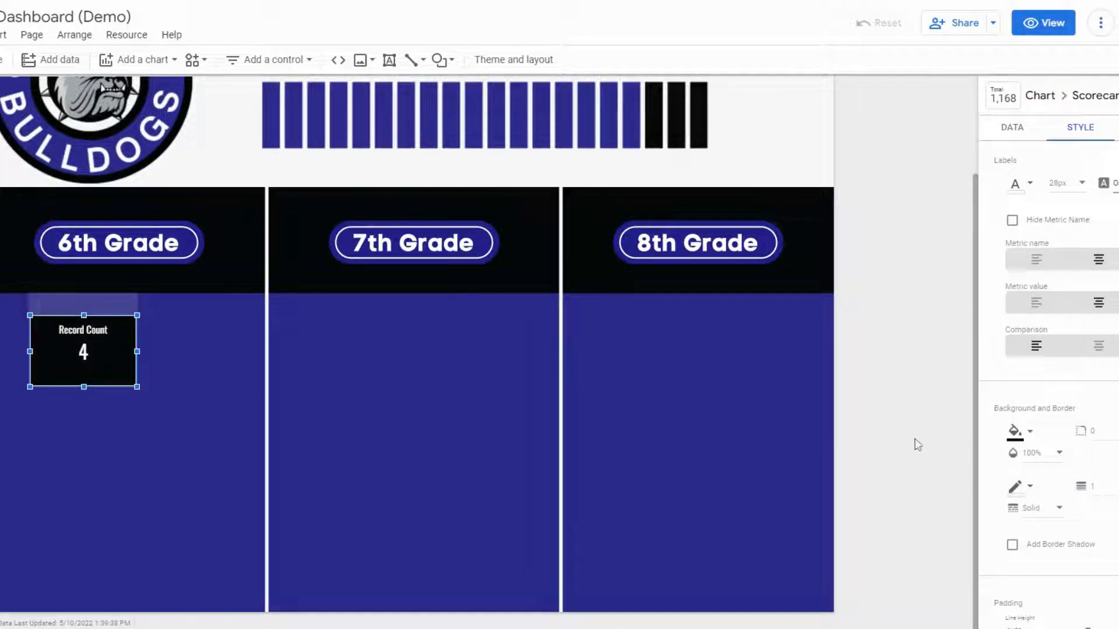
Add a border shadow to the scorecard and set its border weight to 2.
click(1012, 545)
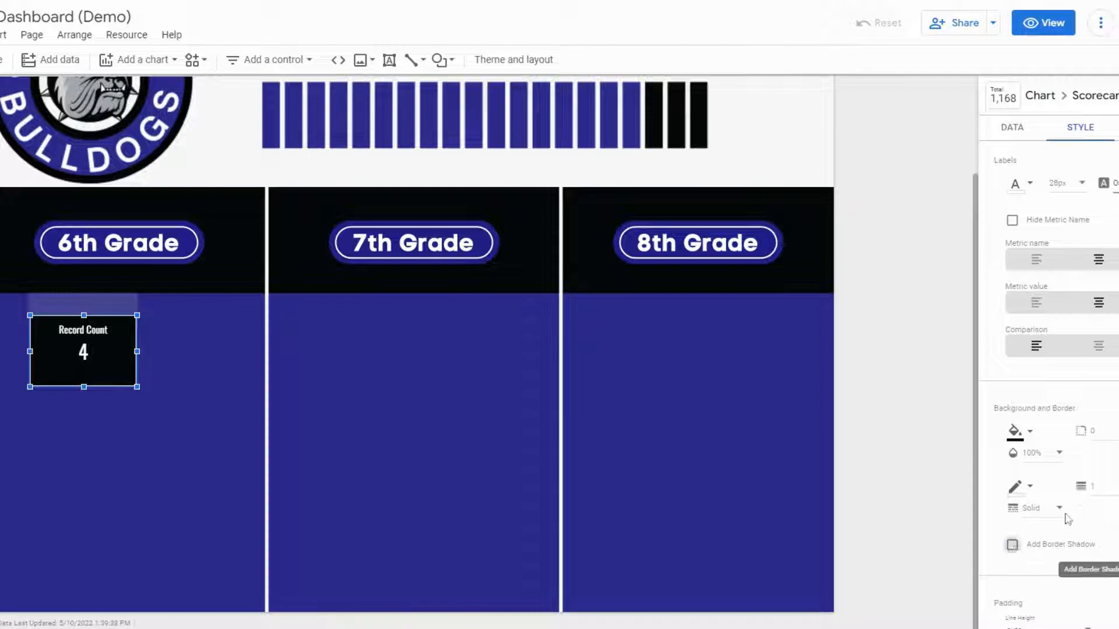
scroll(1101, 500, down, 1)
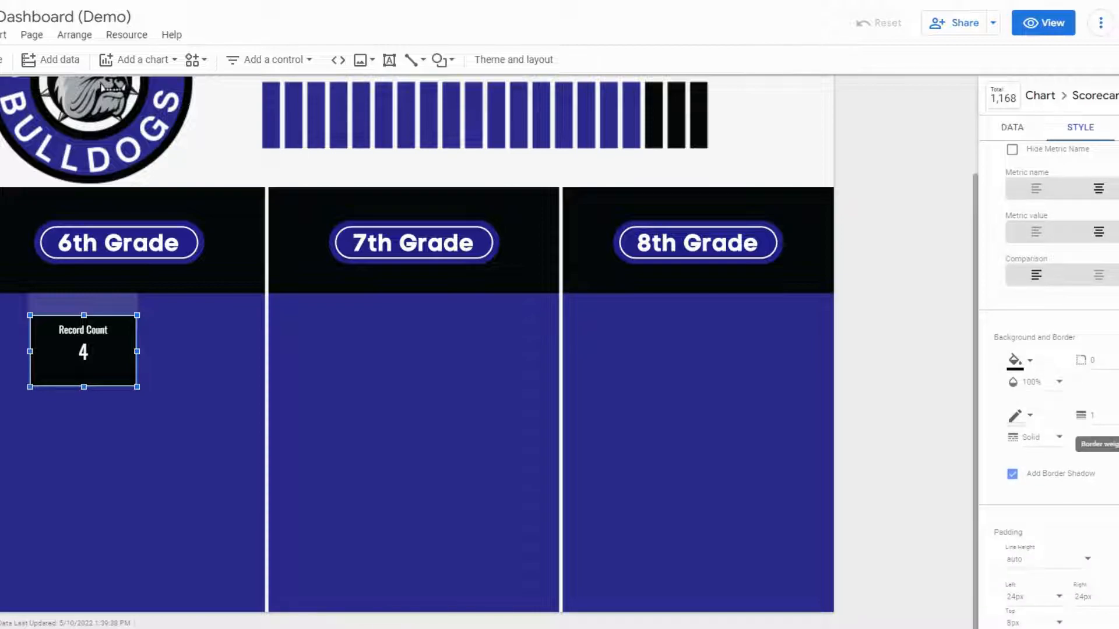
click(1090, 414)
click(1104, 445)
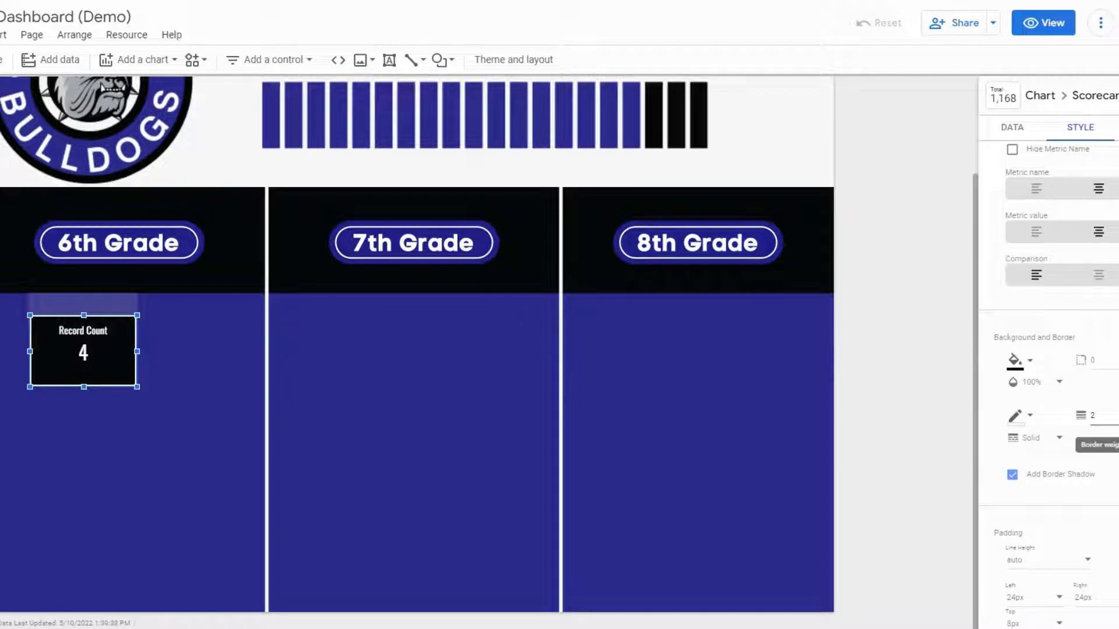
scroll(1096, 429, down, 5)
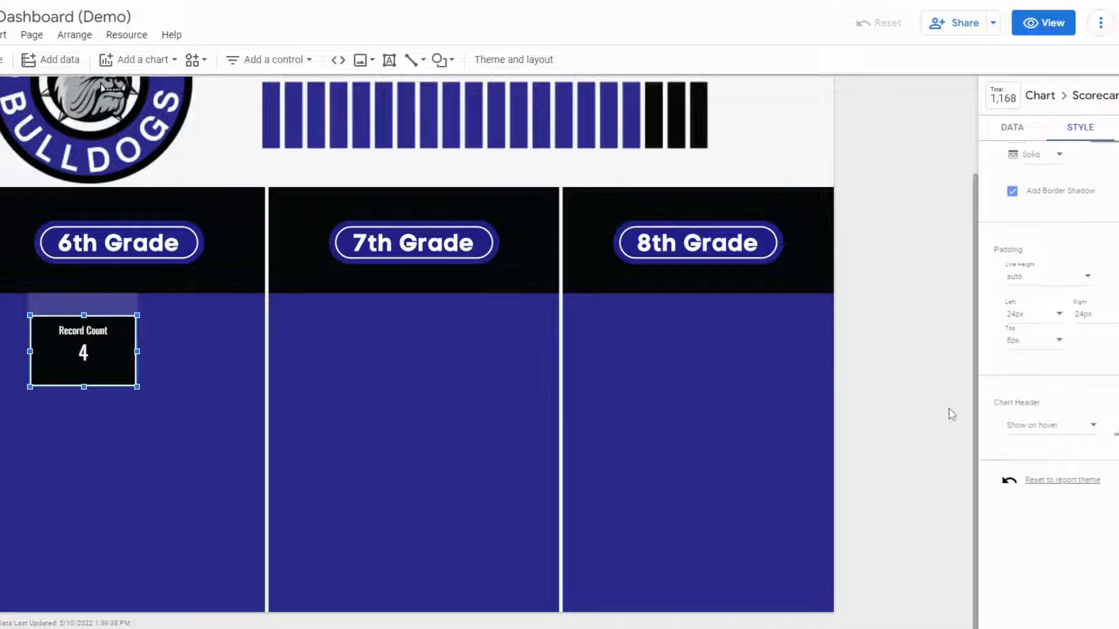
scroll(1093, 461, up, 2)
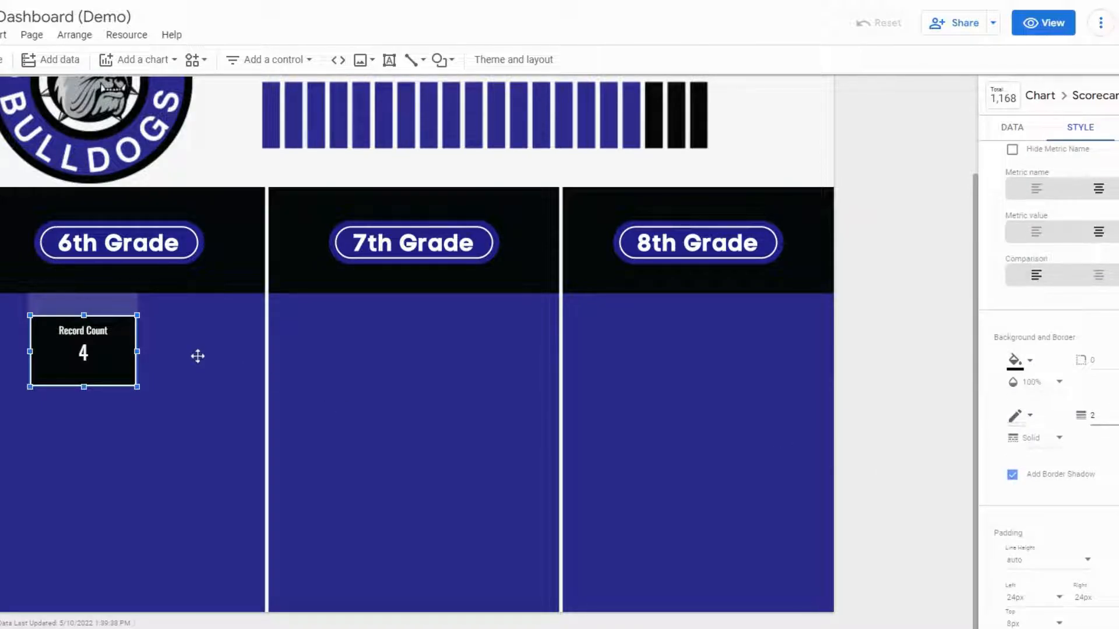
Widen and heighten the scorecard, setting its label font size to 48px.
drag(140, 352, 202, 357)
scroll(1049, 385, up, 6)
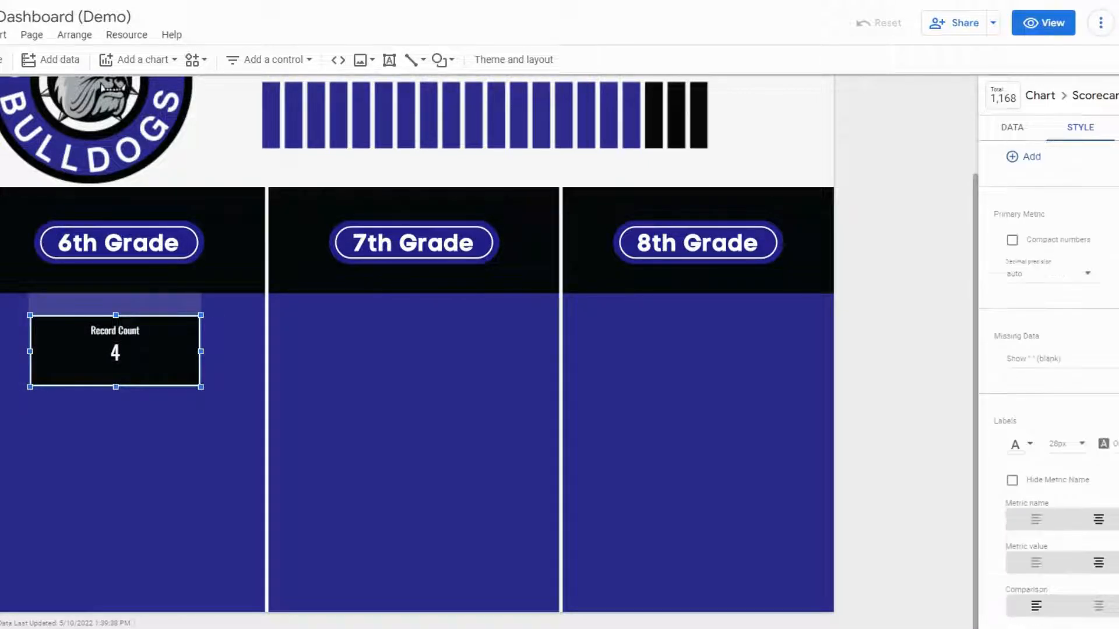
click(1082, 468)
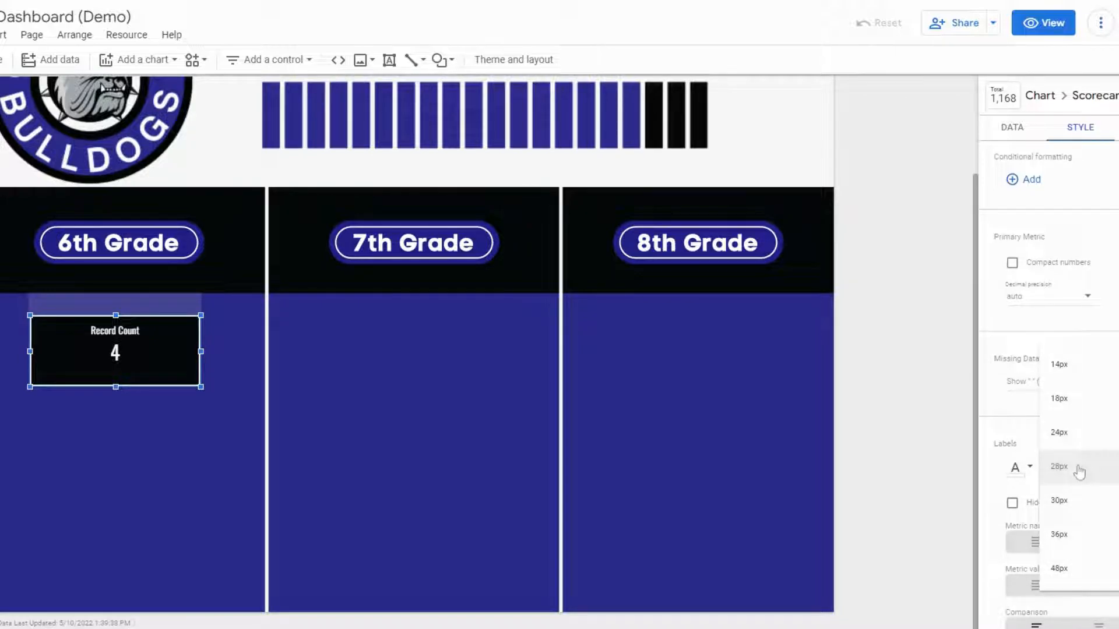
click(1075, 571)
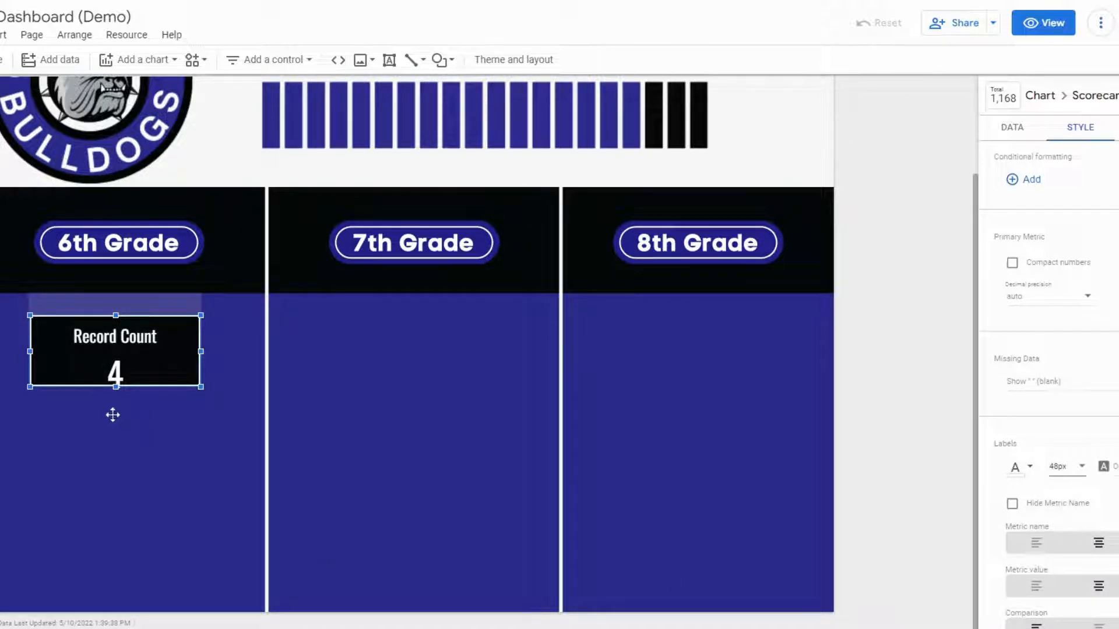
drag(115, 388, 117, 404)
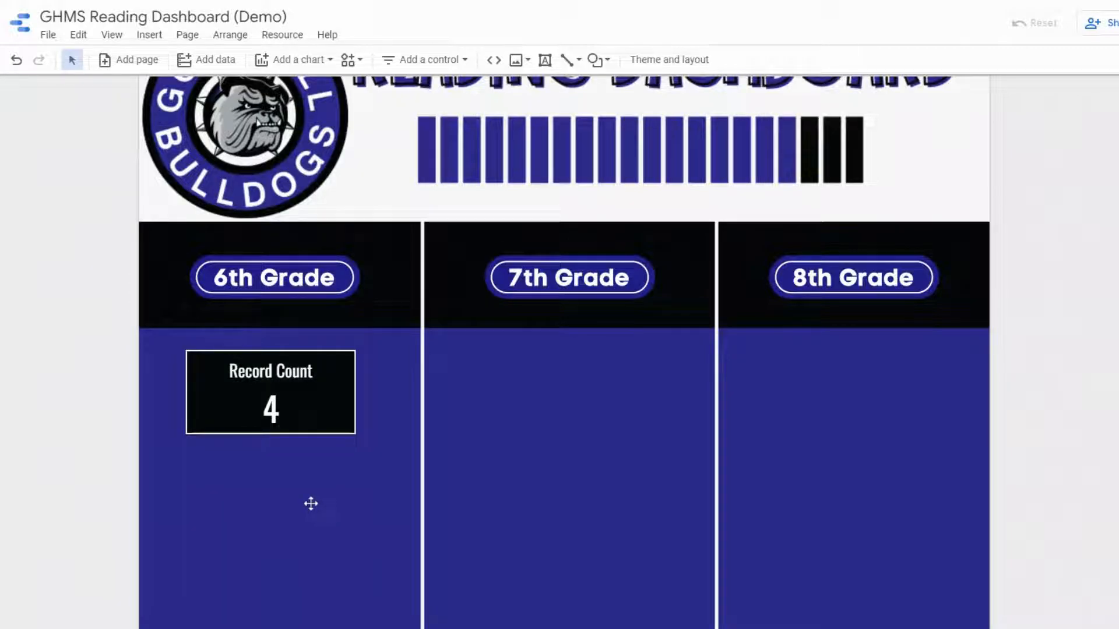
Insert a table below the 6th Grade scorecard and narrow it to fit the section's column.
click(150, 35)
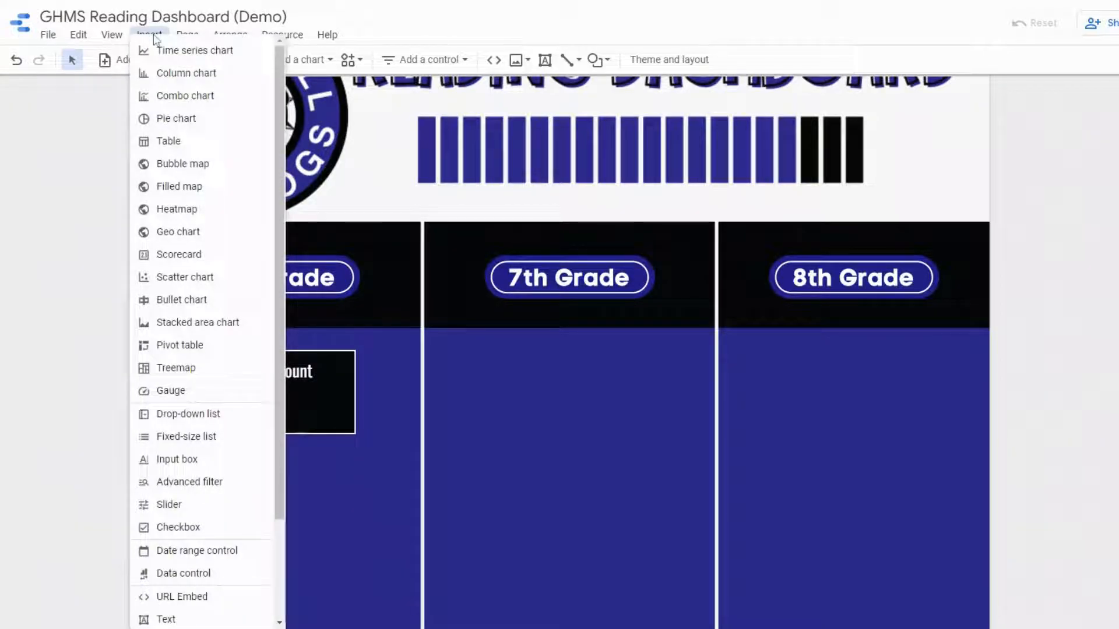
click(160, 141)
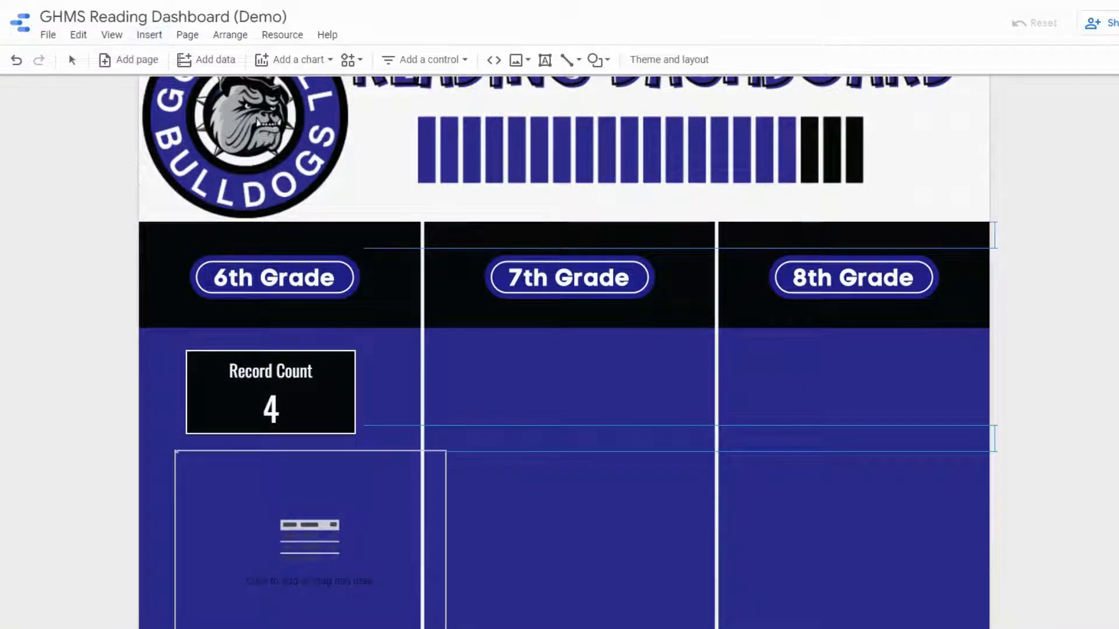
click(176, 451)
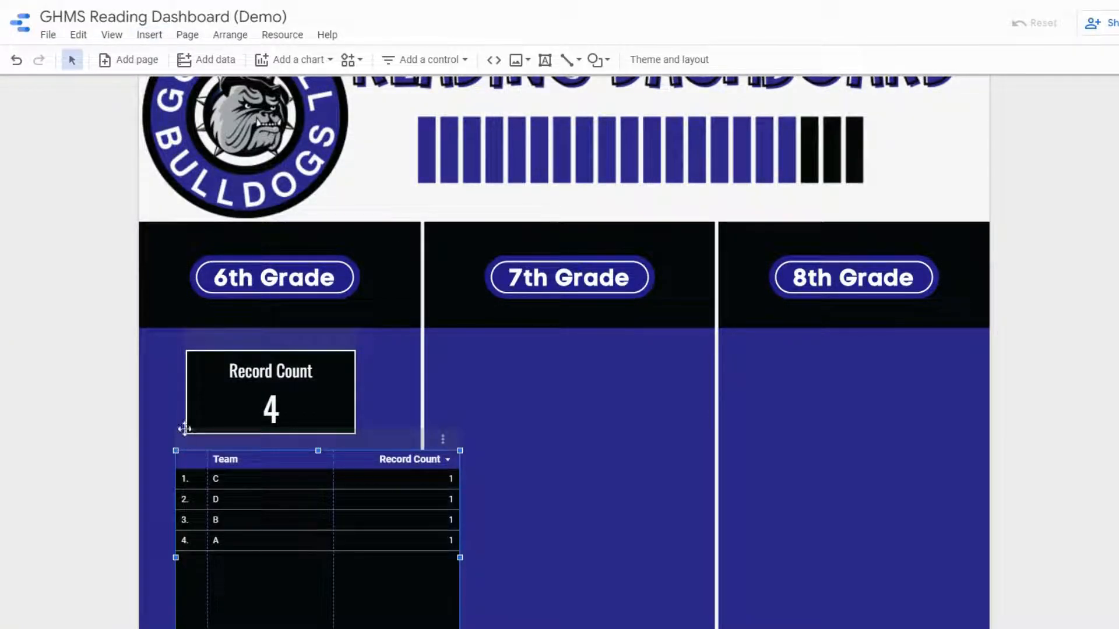
drag(460, 557, 355, 552)
scroll(261, 574, down, 1)
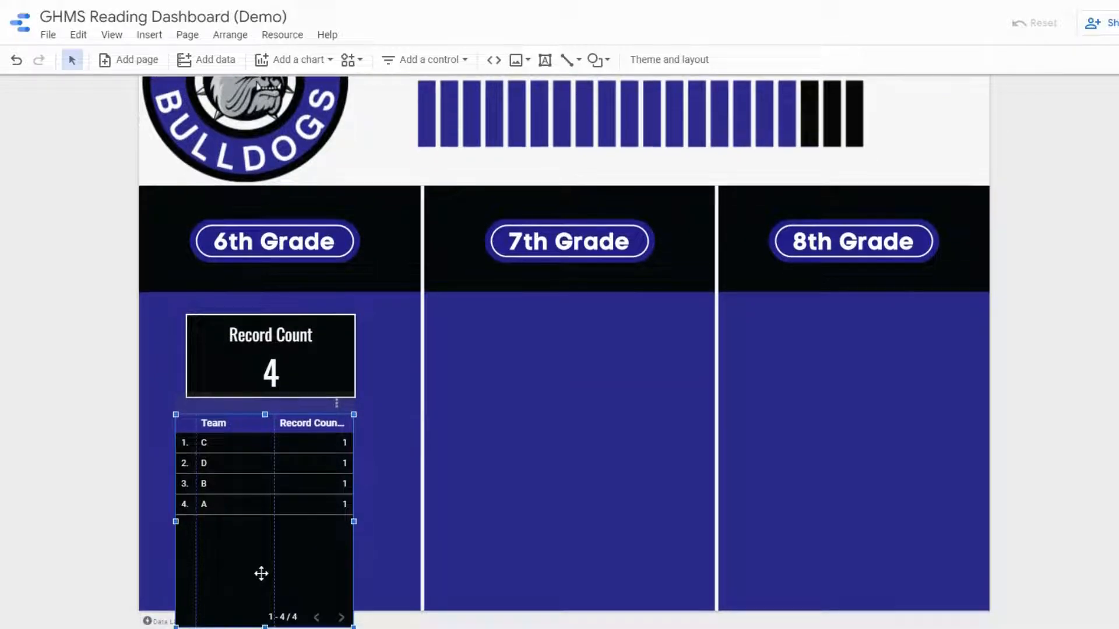
Align the table under the scorecard and shorten it to fit inside the purple 6th Grade section.
click(282, 522)
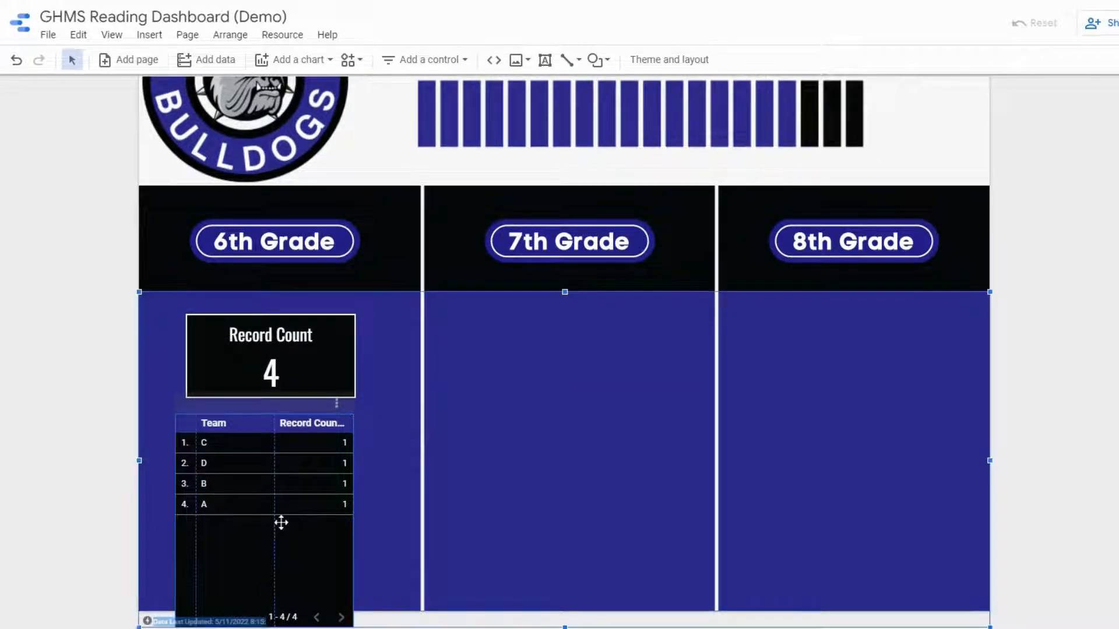
click(208, 506)
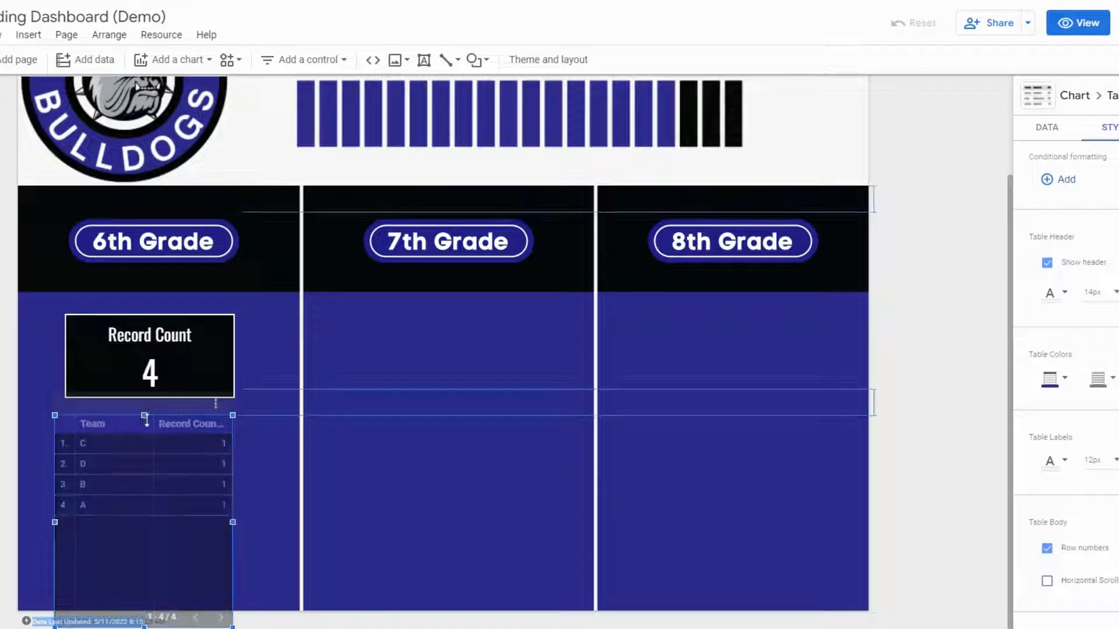
drag(269, 414, 261, 511)
key(ctrl+z)
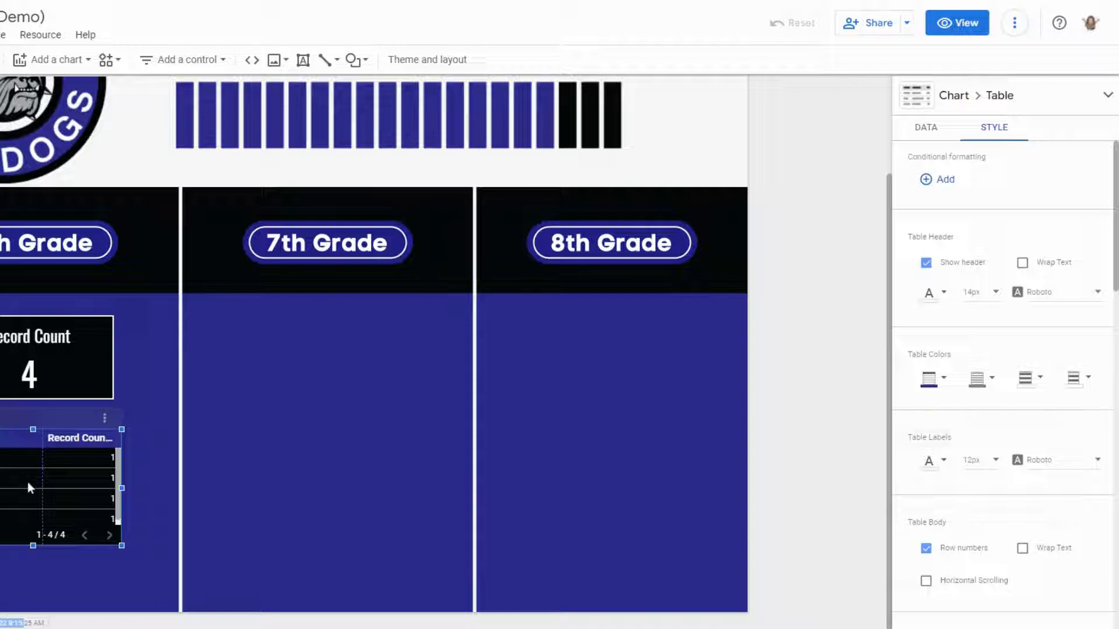
Change the Number of Pages field to a numeric type in the 6th Grade GHMS Reading Dashboard (Responses) data source.
click(930, 128)
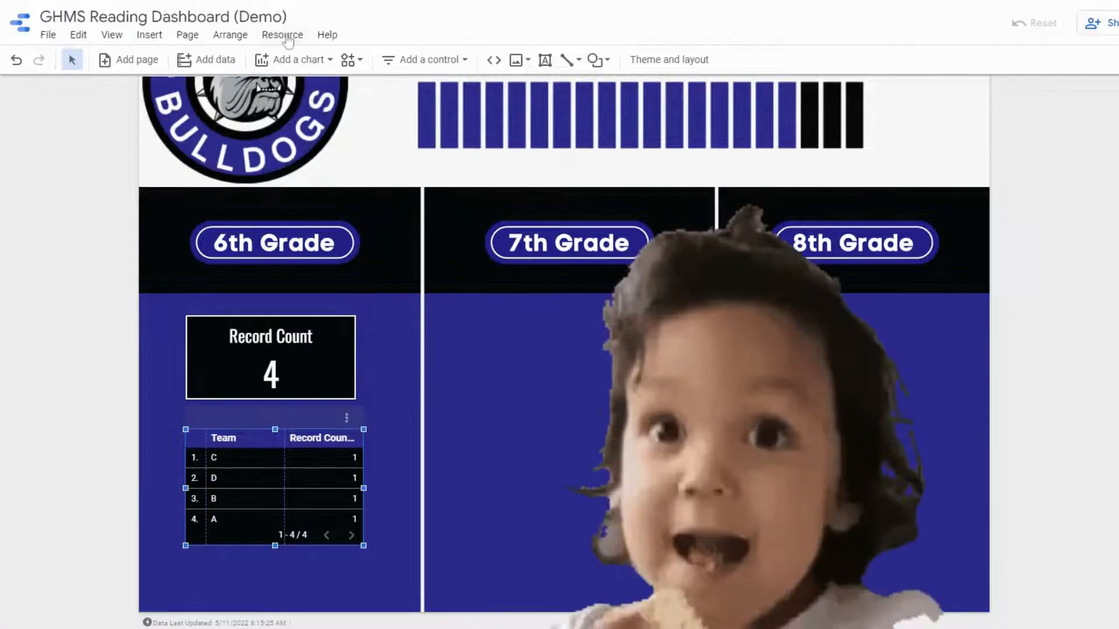
click(285, 36)
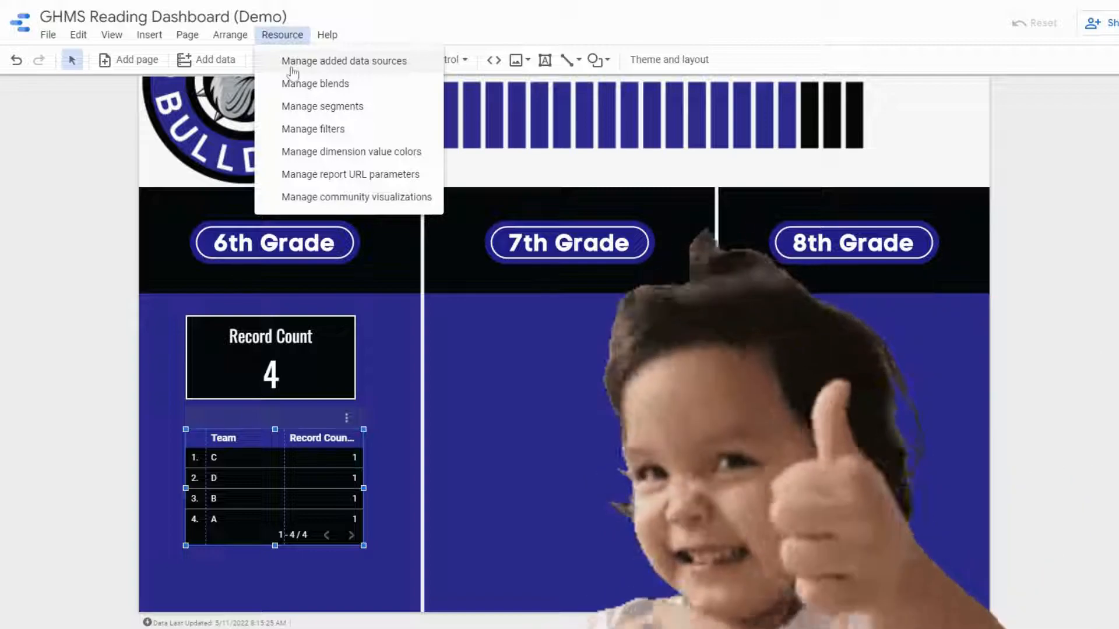
click(292, 69)
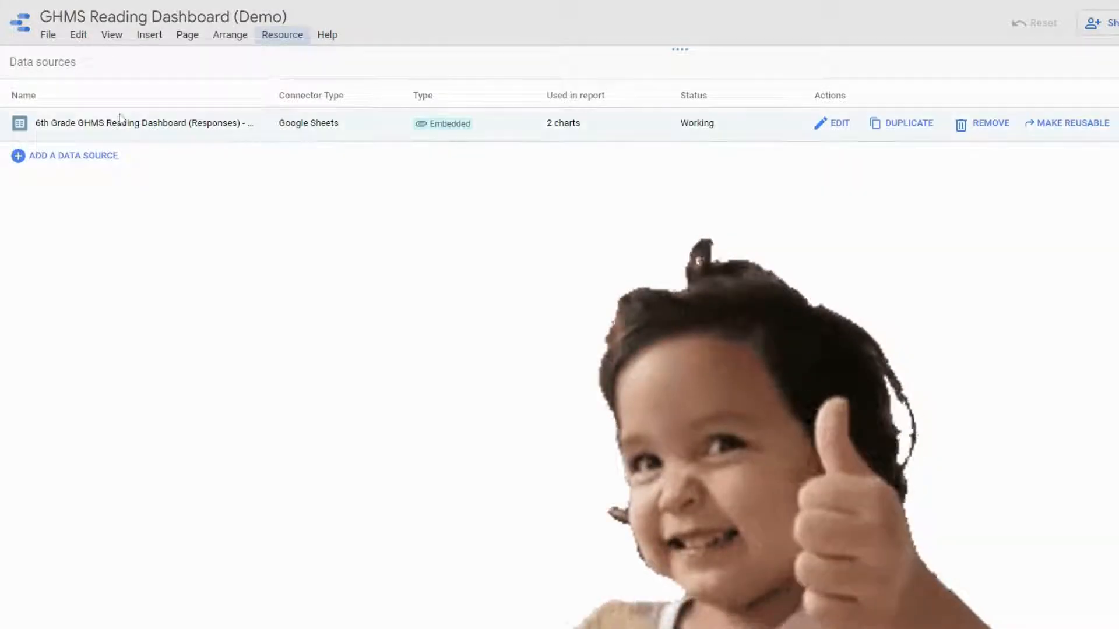
click(838, 125)
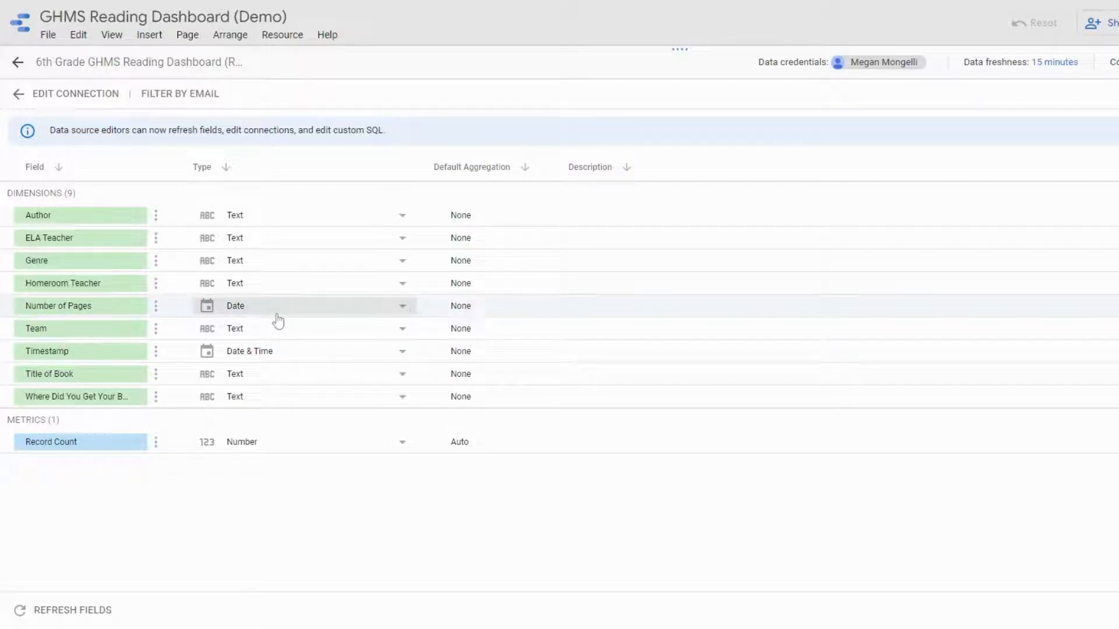
click(401, 308)
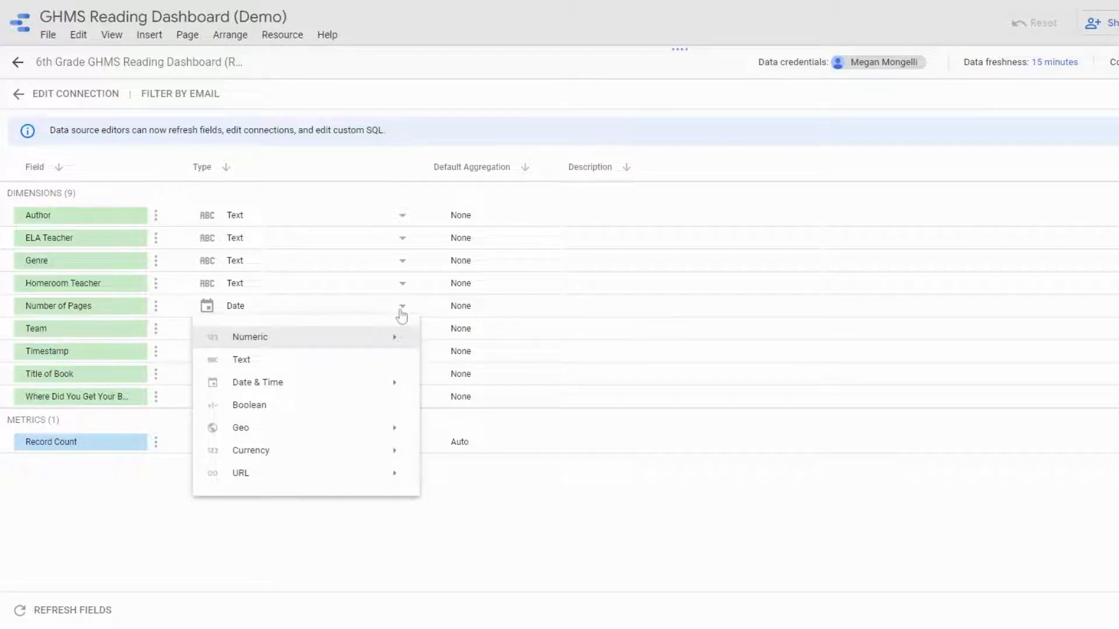
mouse_move(394, 341)
click(469, 343)
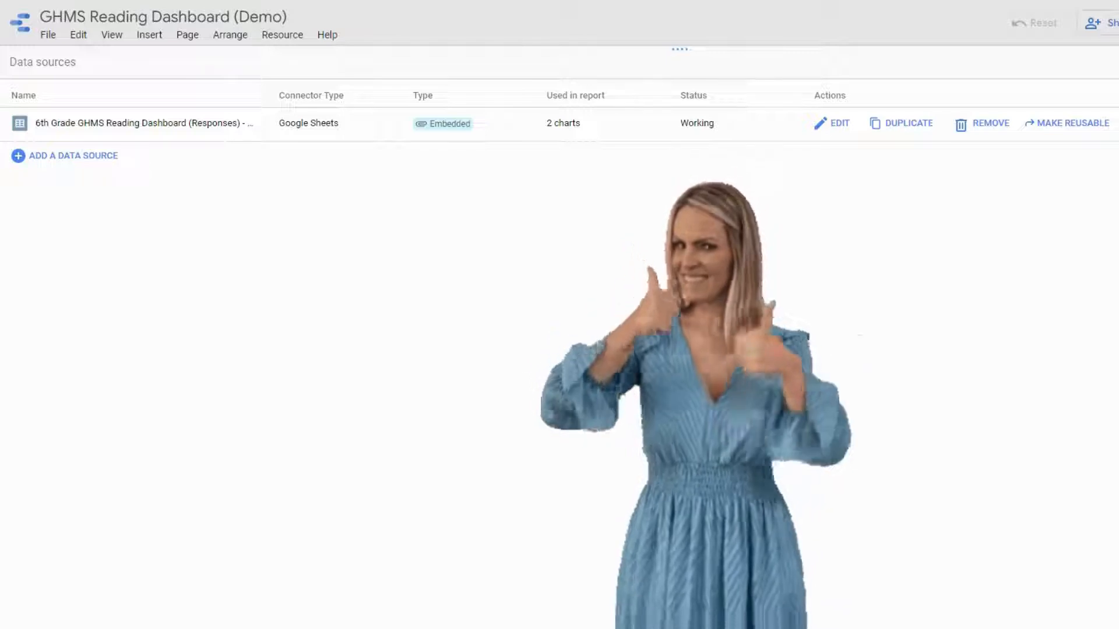
click(1107, 63)
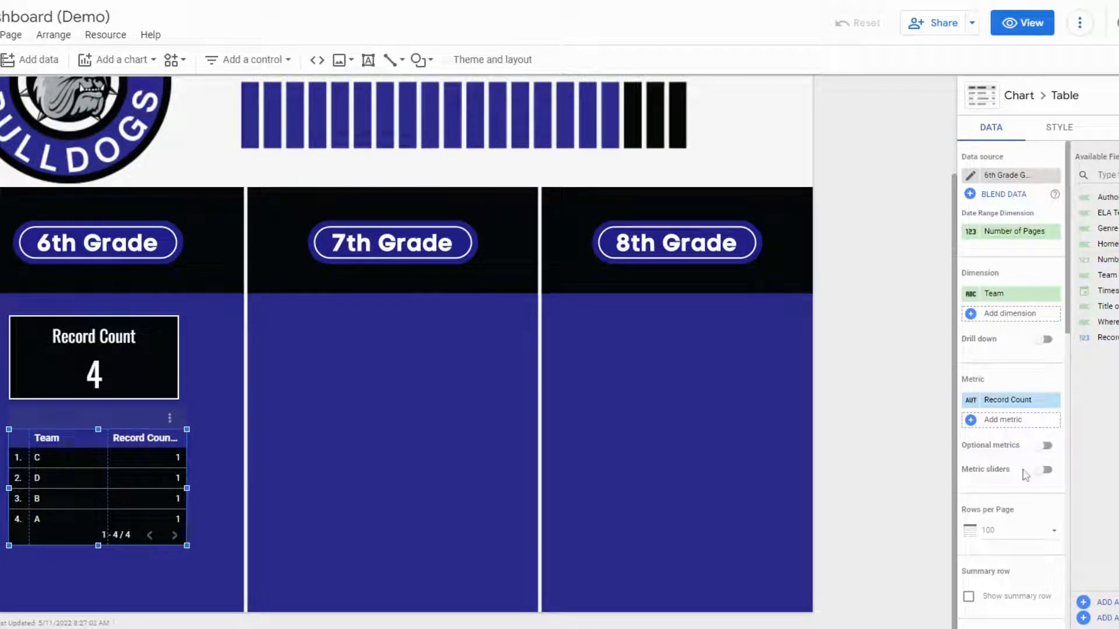
Remove the table's date range dimension and Team dimension, and replace its Record Count metric with Number of Pages.
click(1054, 231)
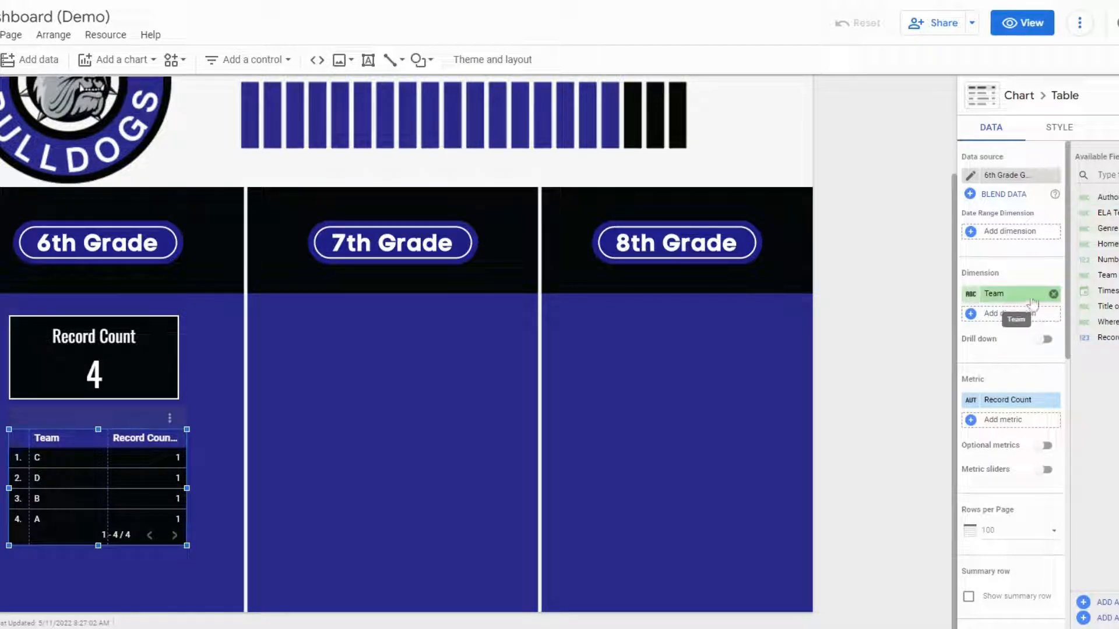
click(1053, 294)
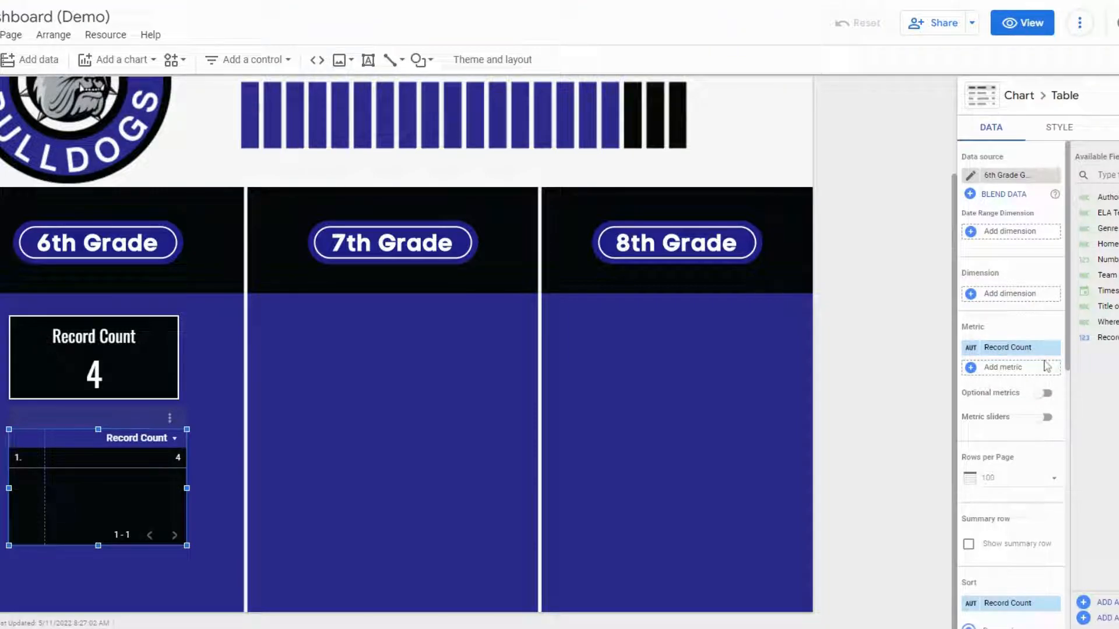
click(971, 368)
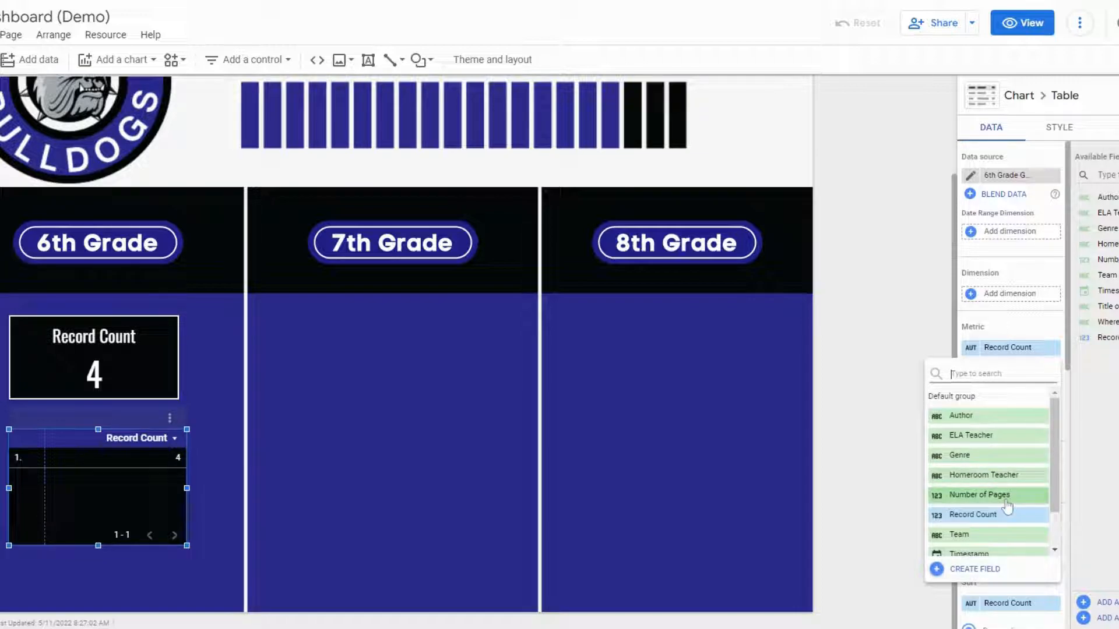
click(979, 495)
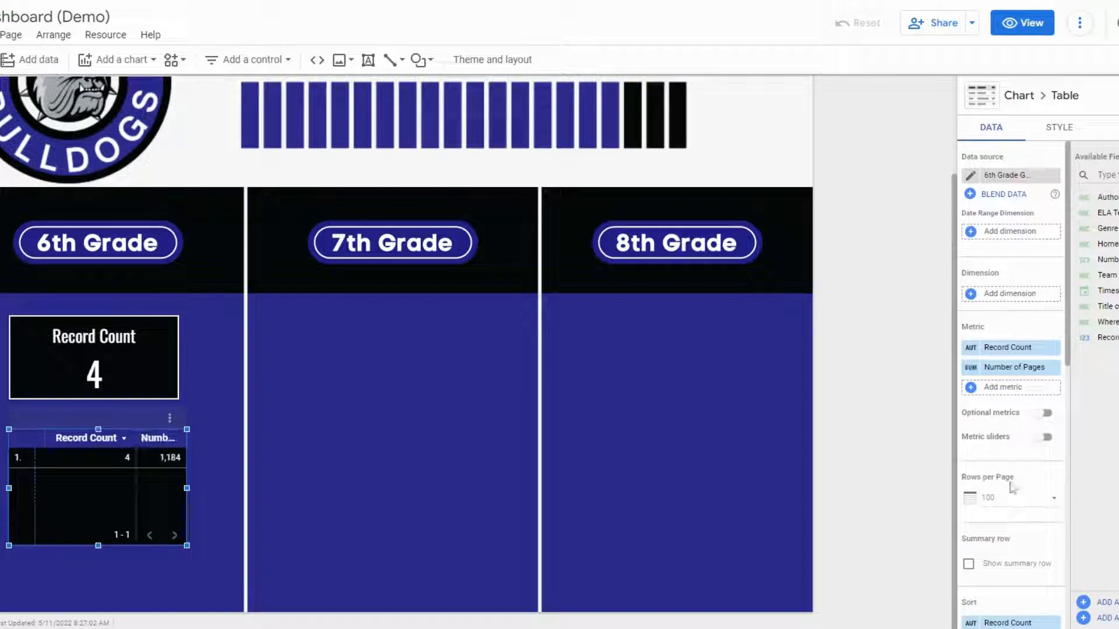
click(1053, 348)
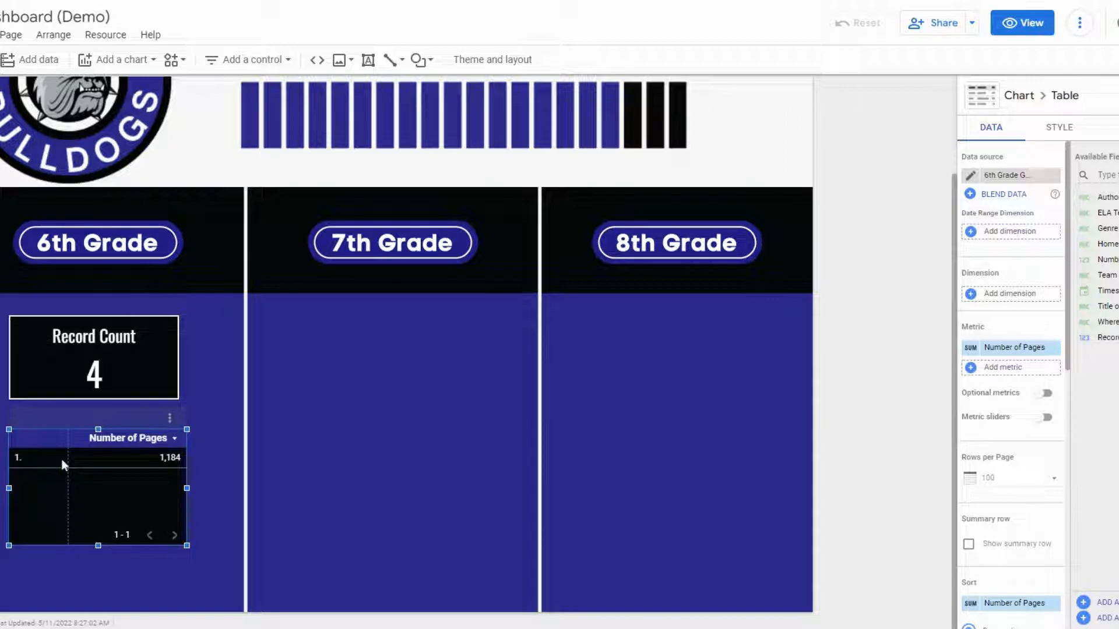
scroll(1012, 399, down, 3)
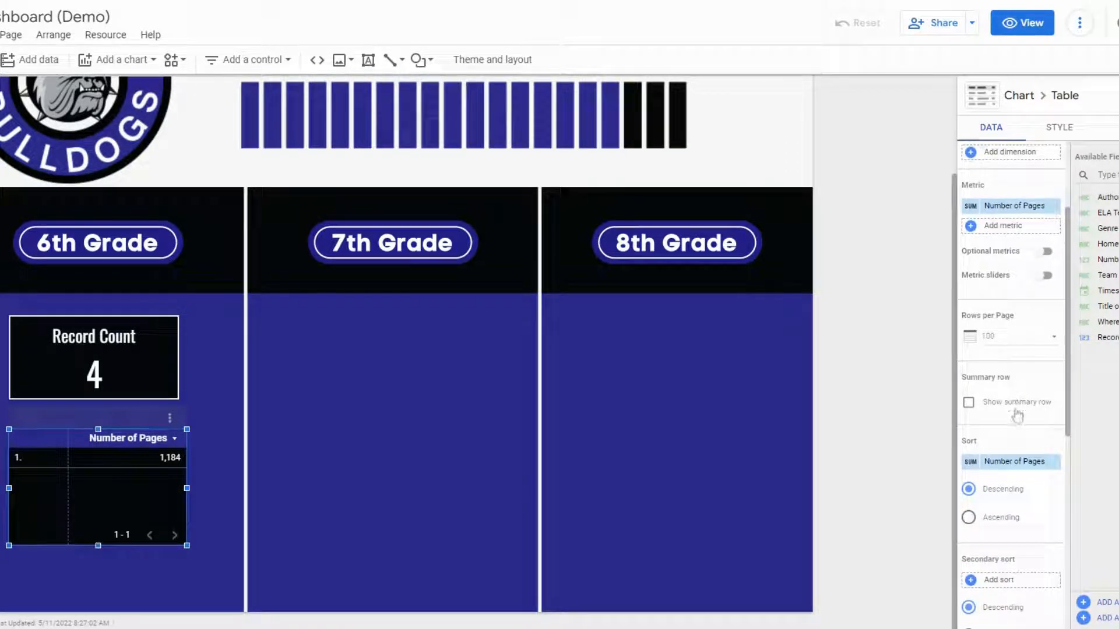
scroll(1029, 469, up, 3)
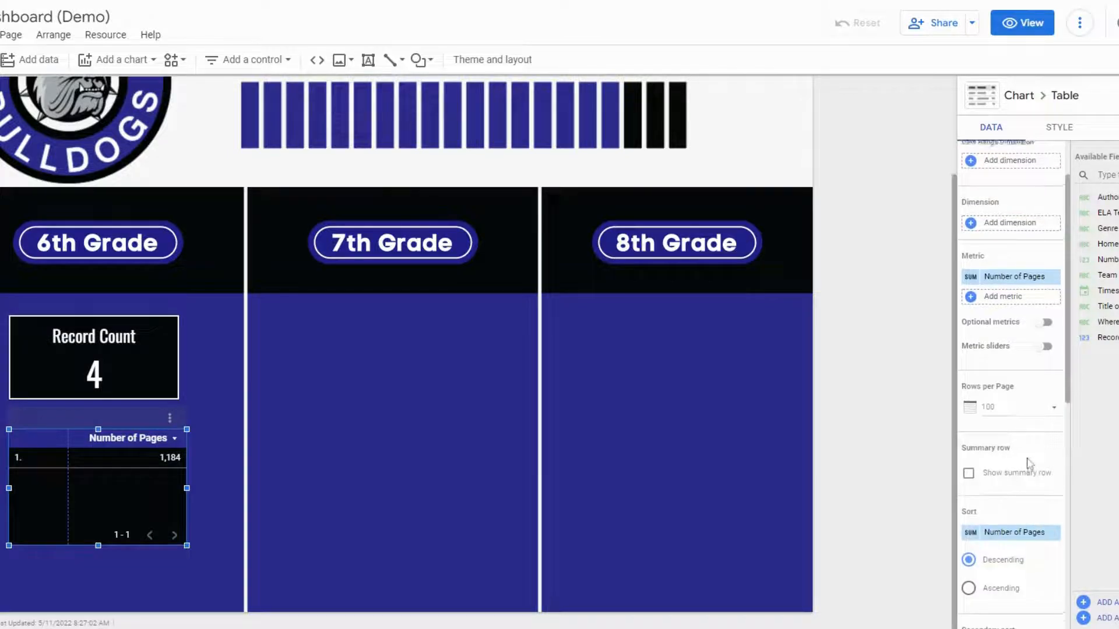
Hide the table's row numbers and pagination, and shorten it to just the header and one row.
click(1064, 133)
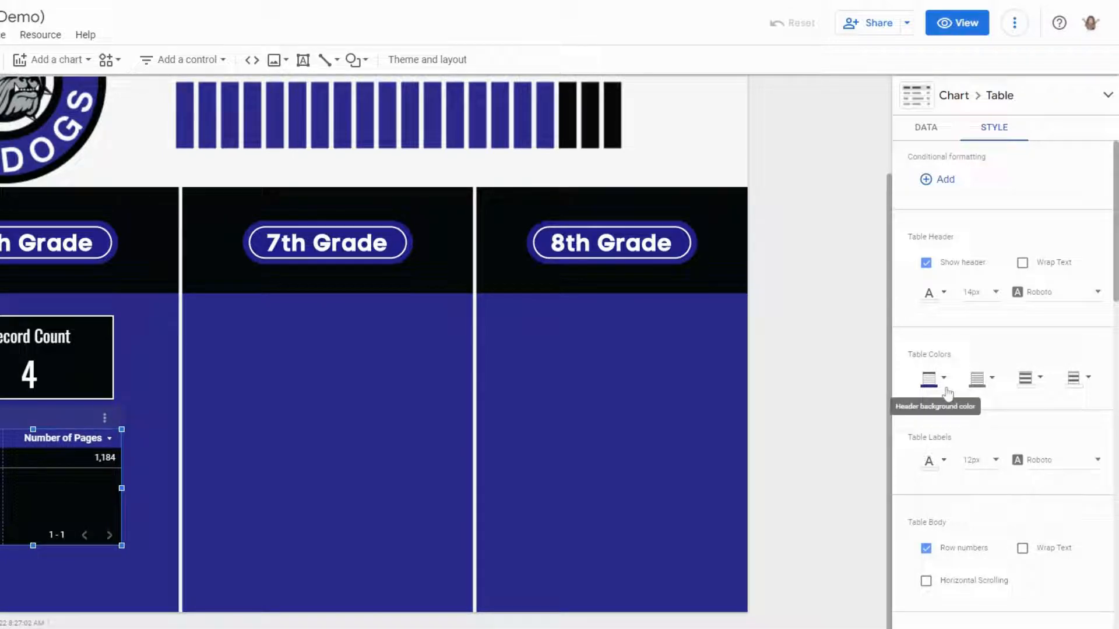
scroll(935, 408, down, 1)
scroll(935, 408, down, 2)
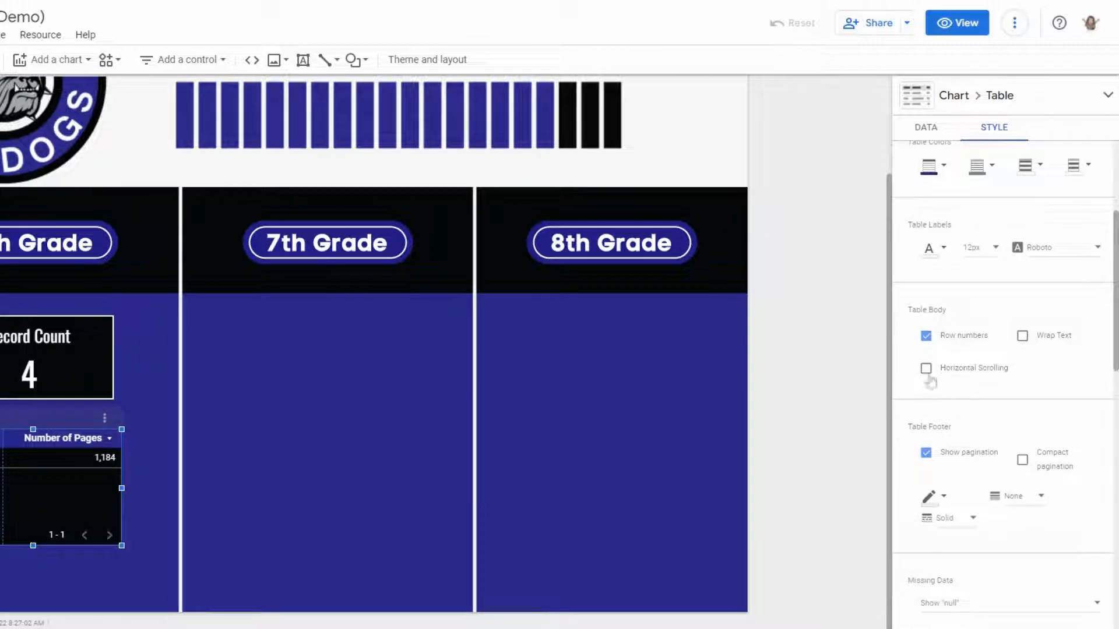
click(926, 338)
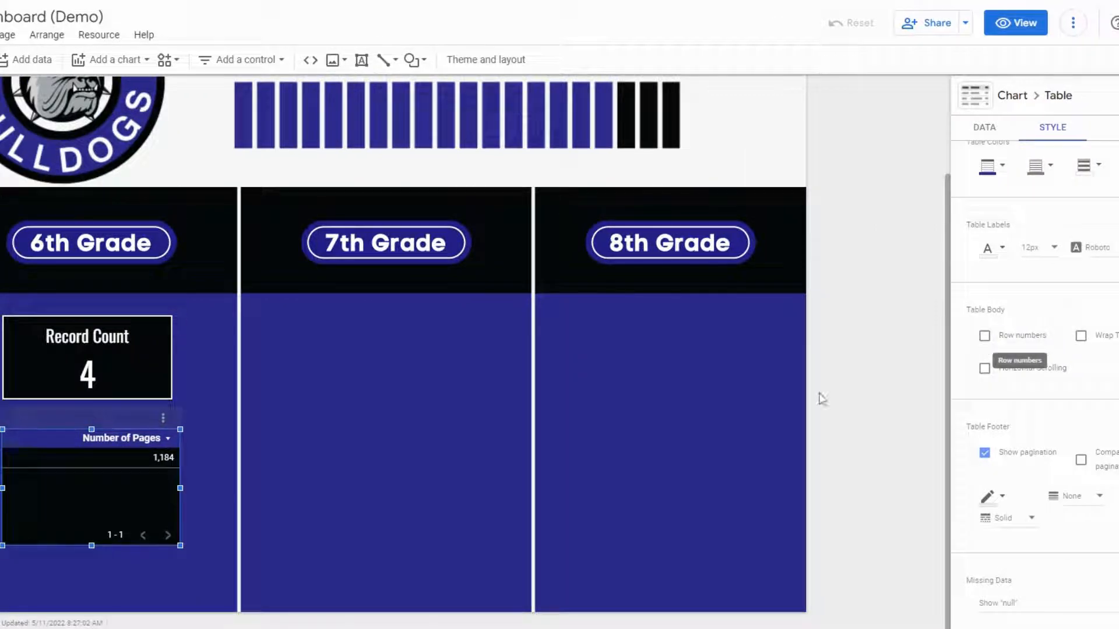
click(986, 457)
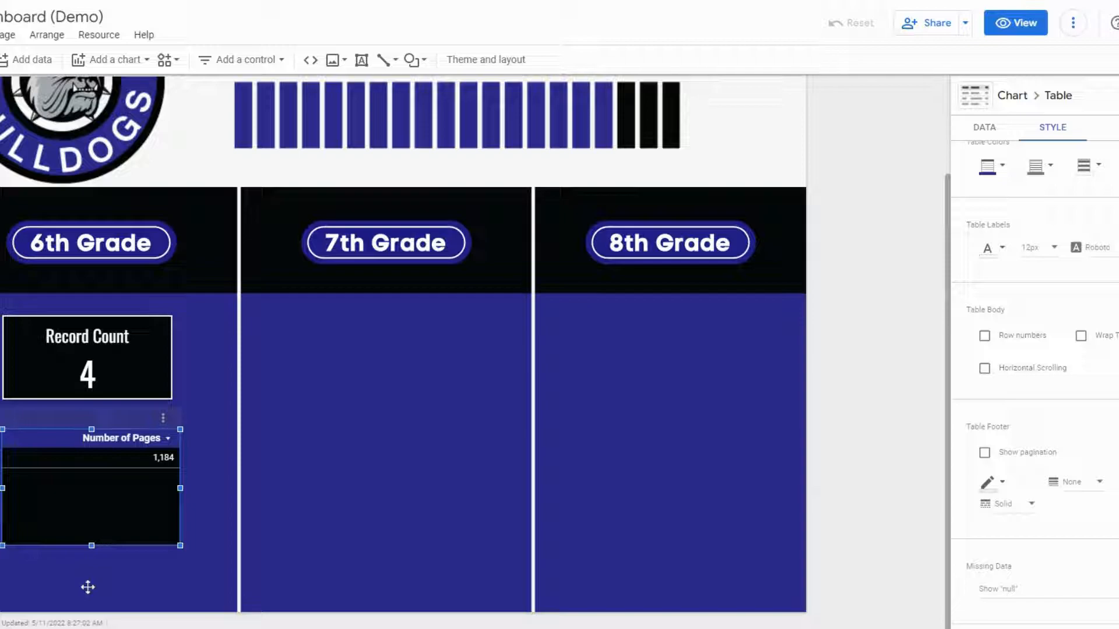
drag(92, 545, 91, 469)
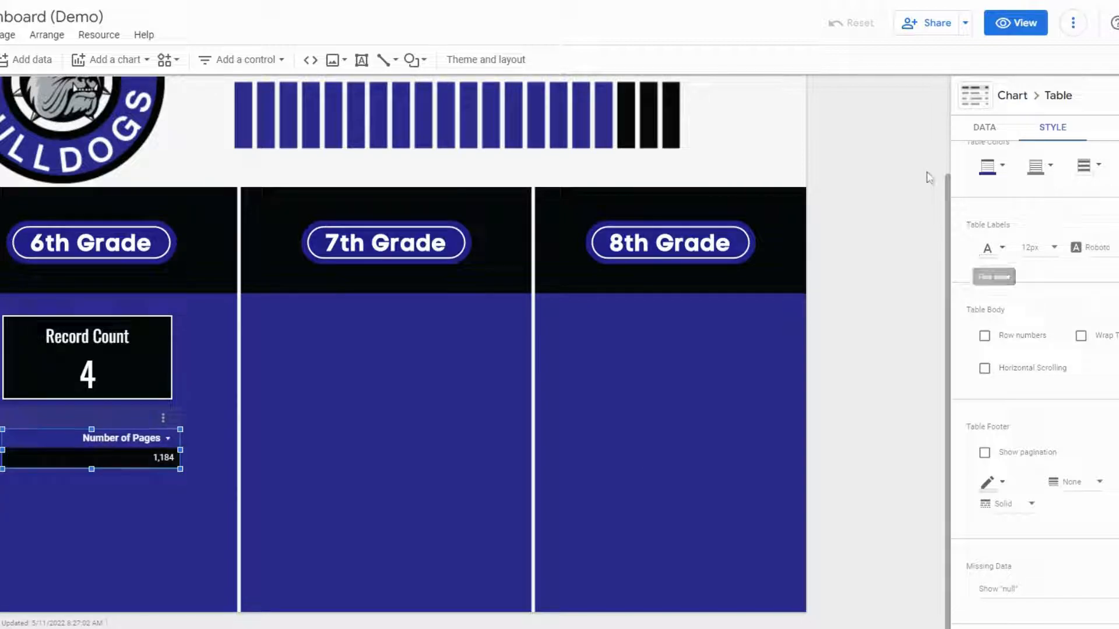
Open the Missing Data display options for the Number of Pages table.
scroll(1061, 374, up, 4)
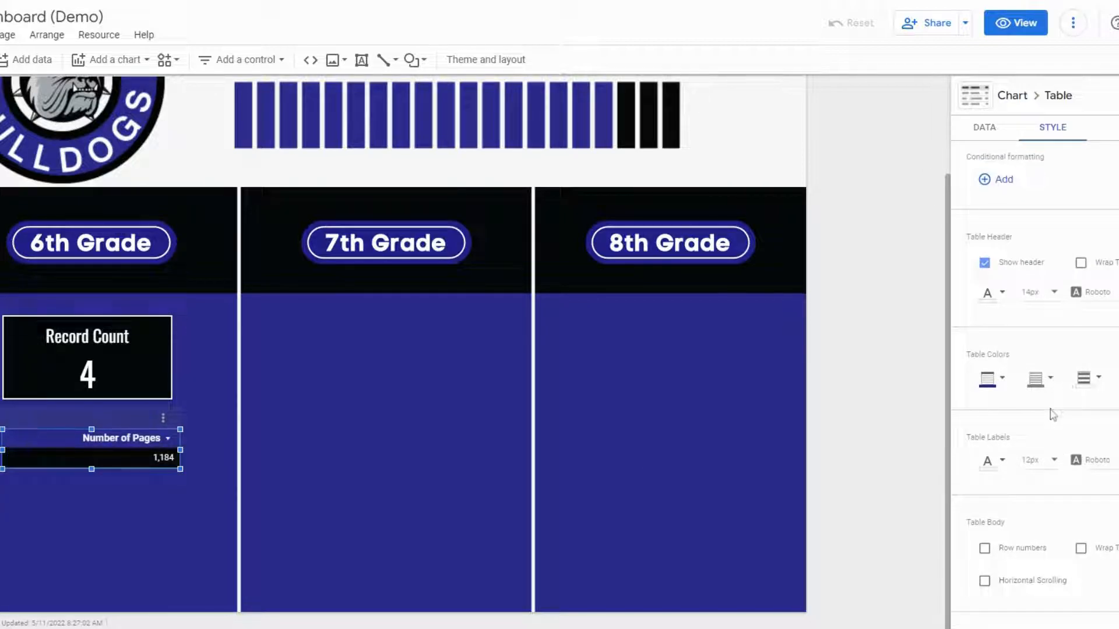
scroll(1054, 402, down, 10)
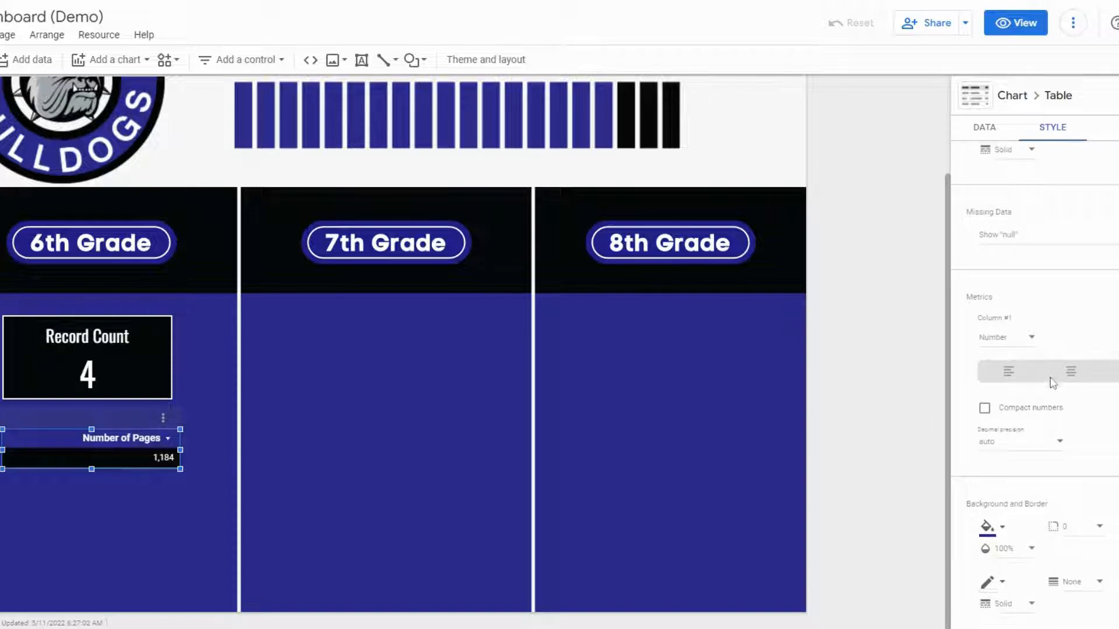
click(1025, 238)
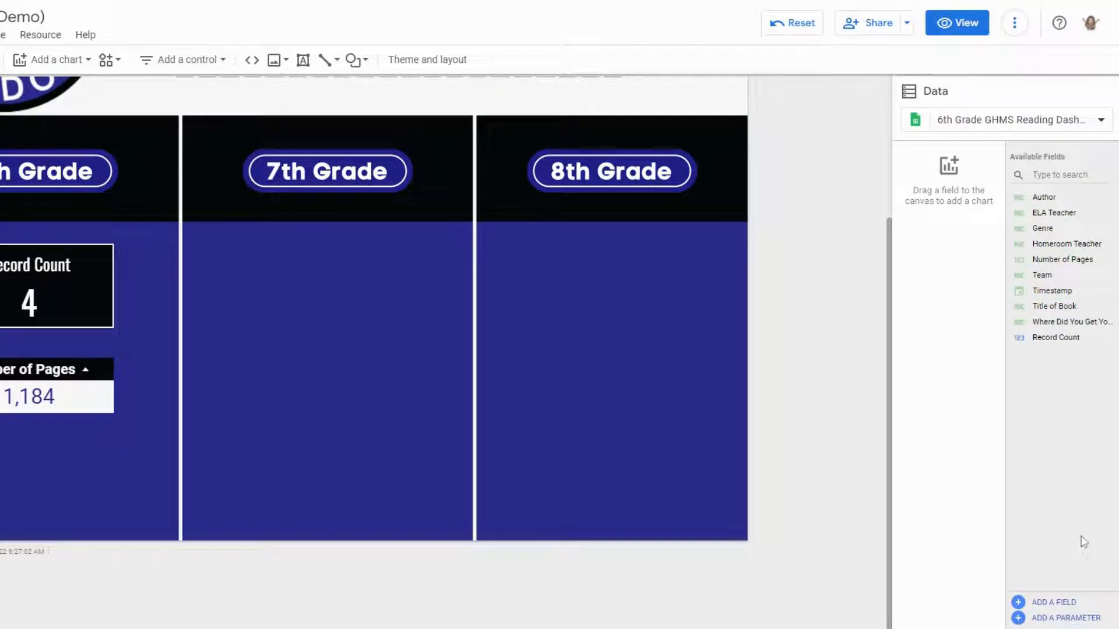
Start a new calculated field in the 6th Grade data source and name it Total Number of Books Read.
click(1019, 602)
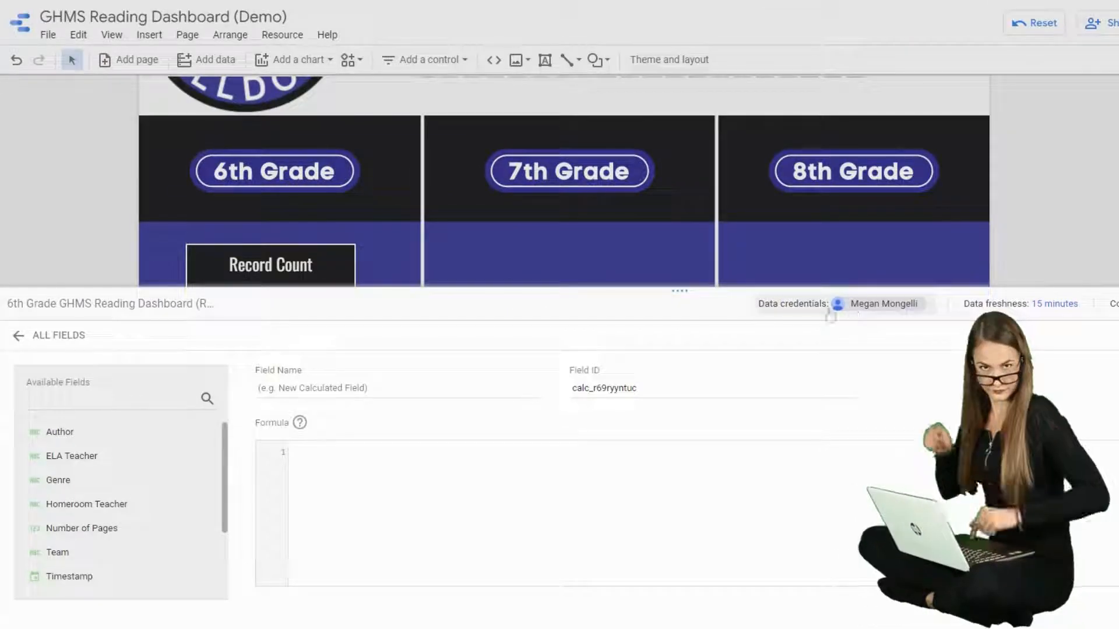
drag(437, 289, 448, 97)
drag(689, 98, 680, 79)
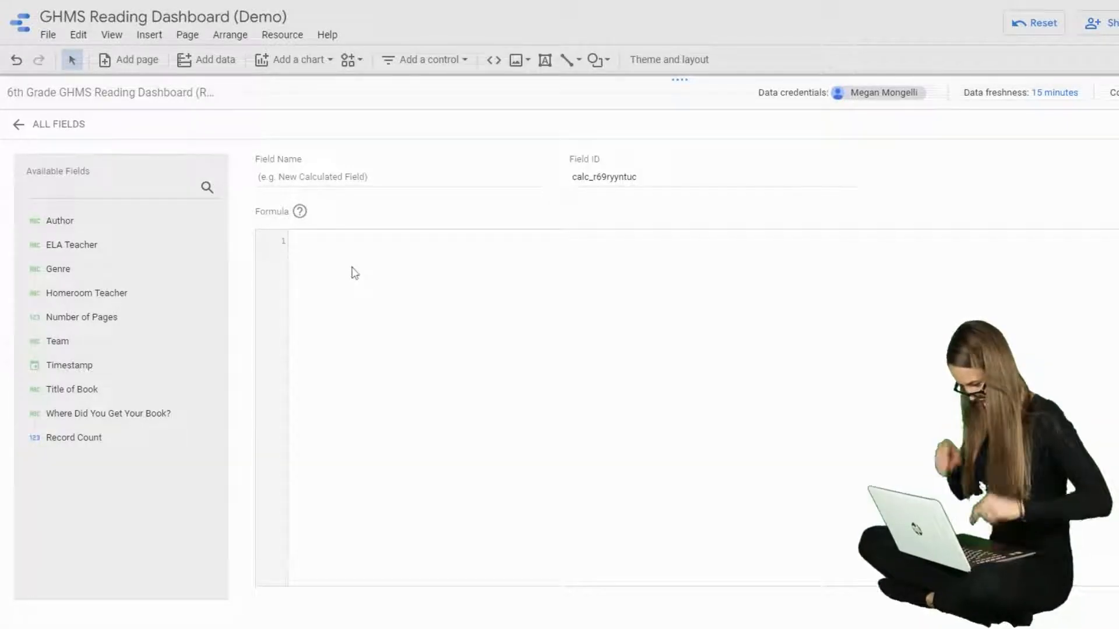
click(326, 177)
text(Total numb)
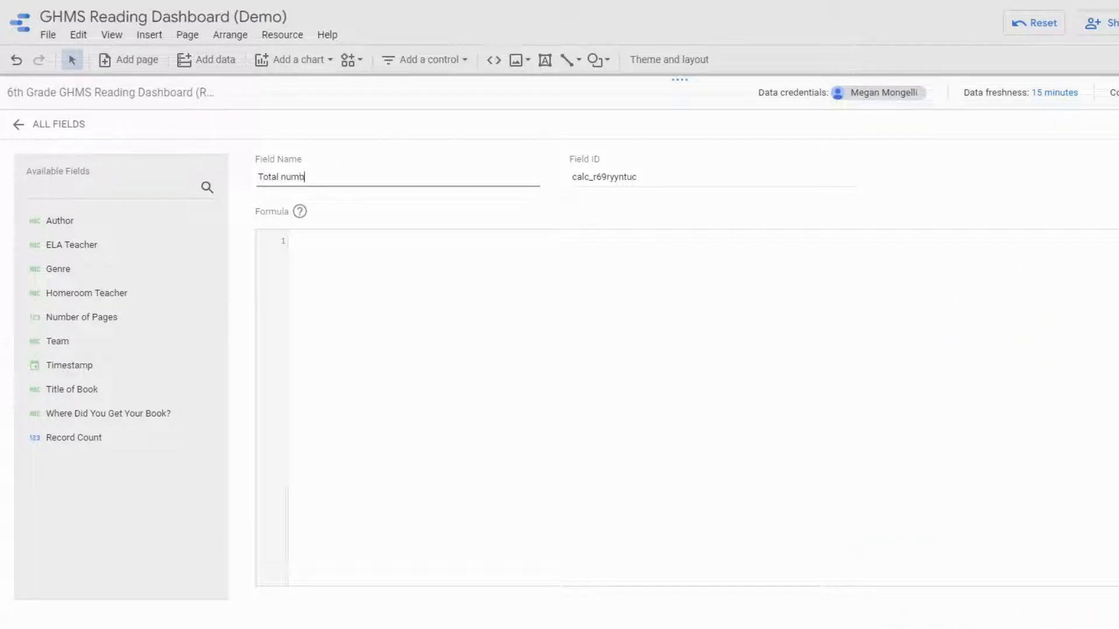
text(er of Books Read)
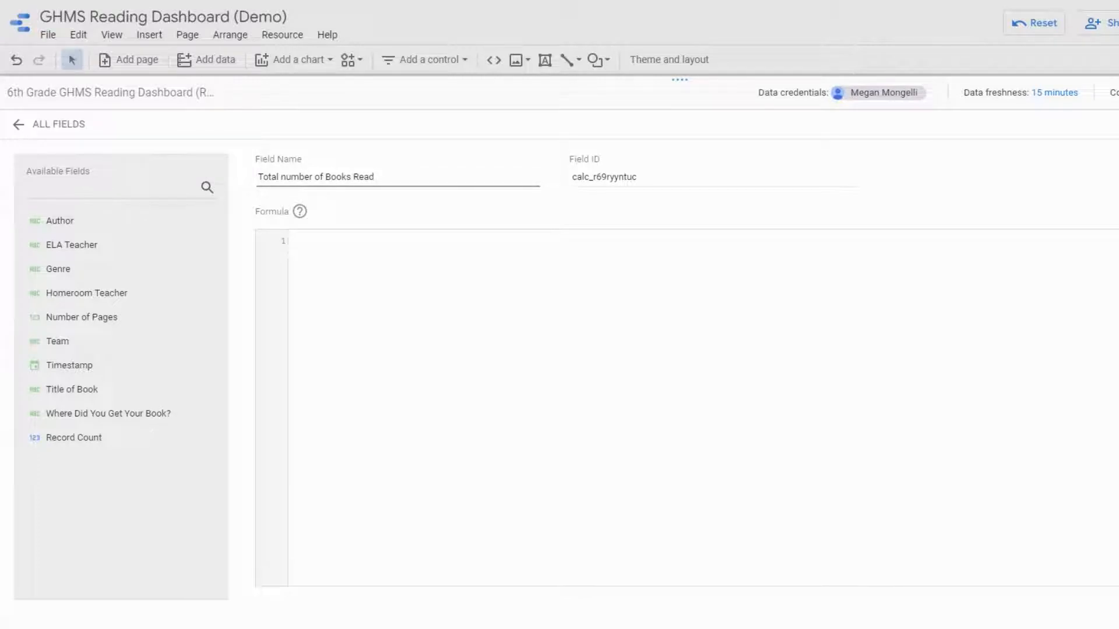
key(BackSpace)
text(N)
Set the field's formula to COUNT(Title of Book), save it and close the field editor.
click(292, 240)
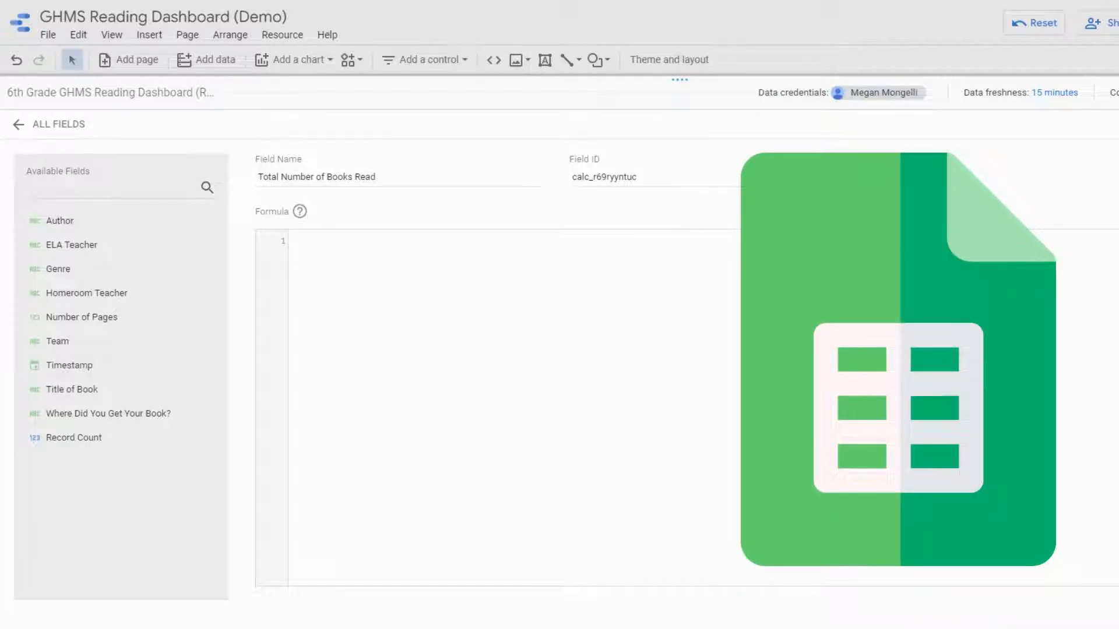
text(COUNT)
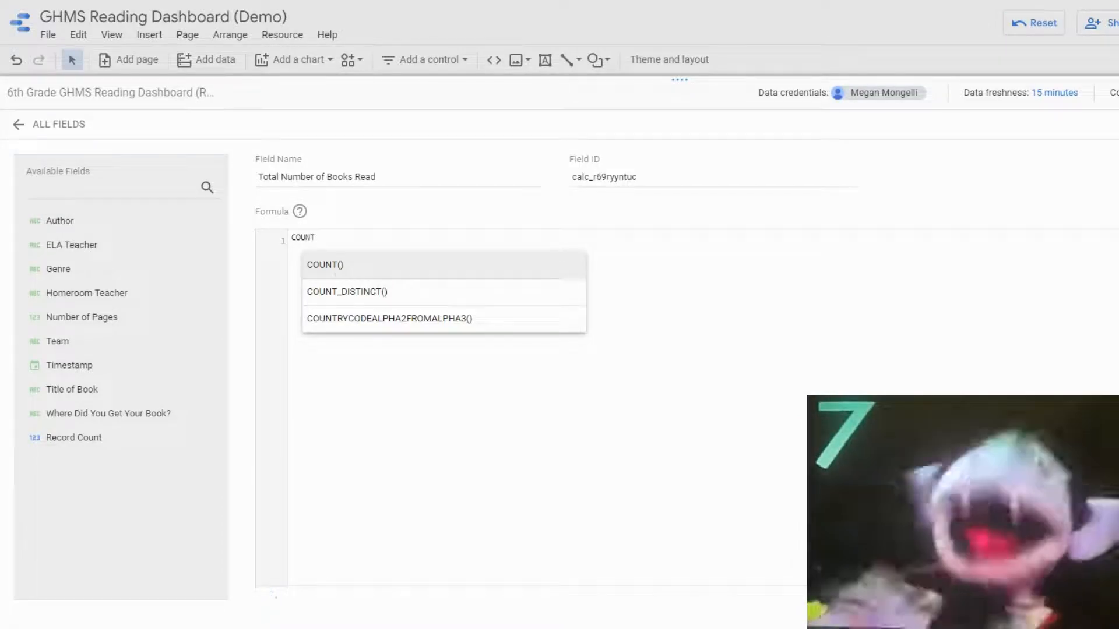
click(340, 266)
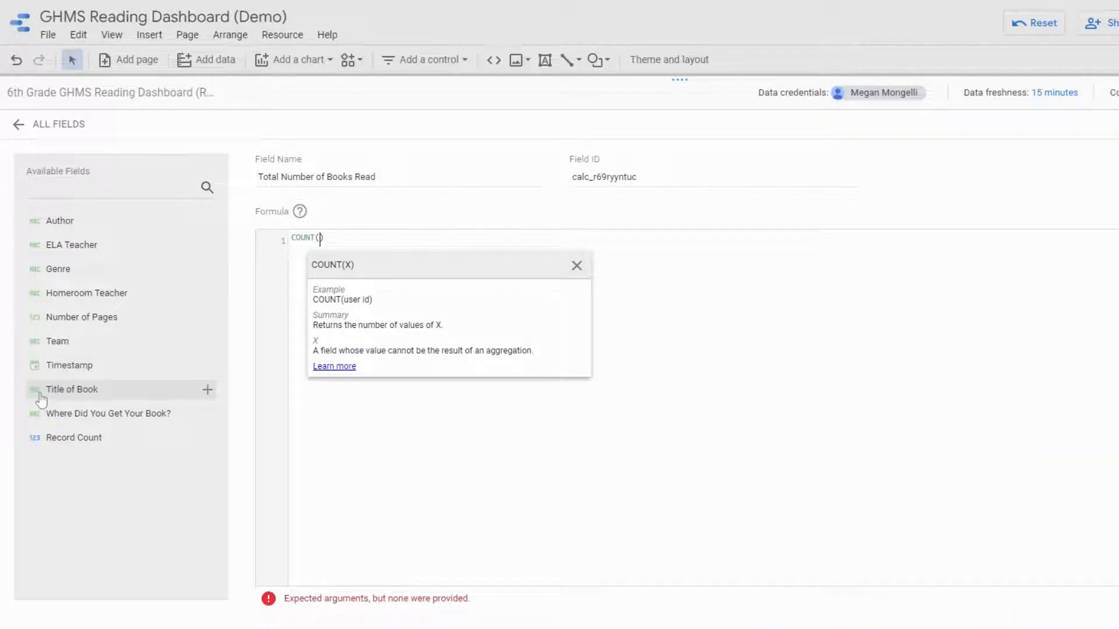
click(40, 395)
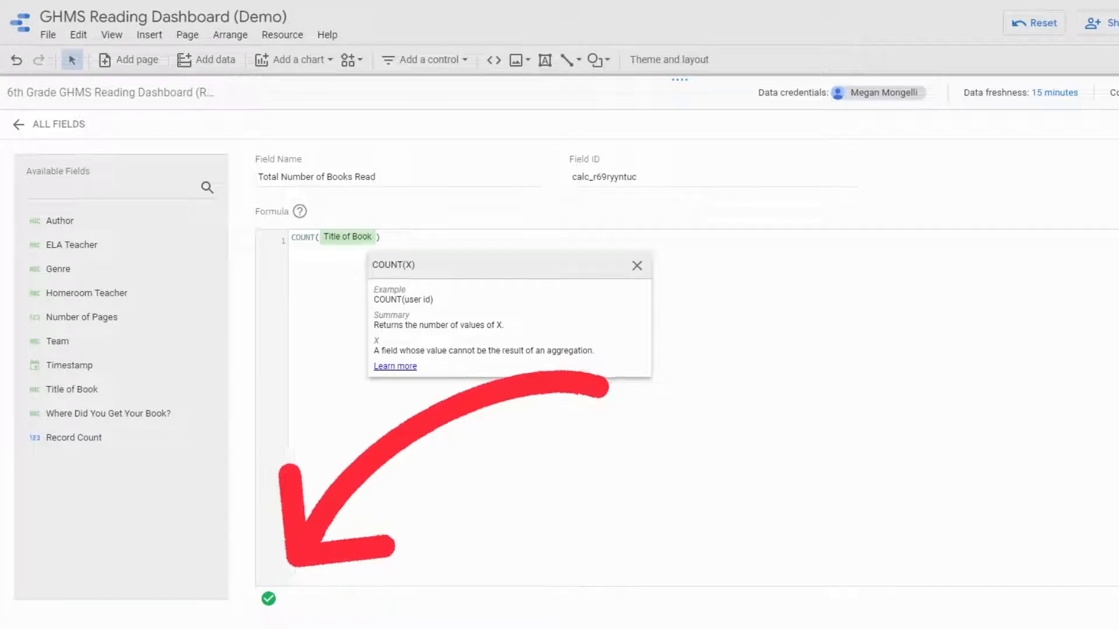
click(1064, 607)
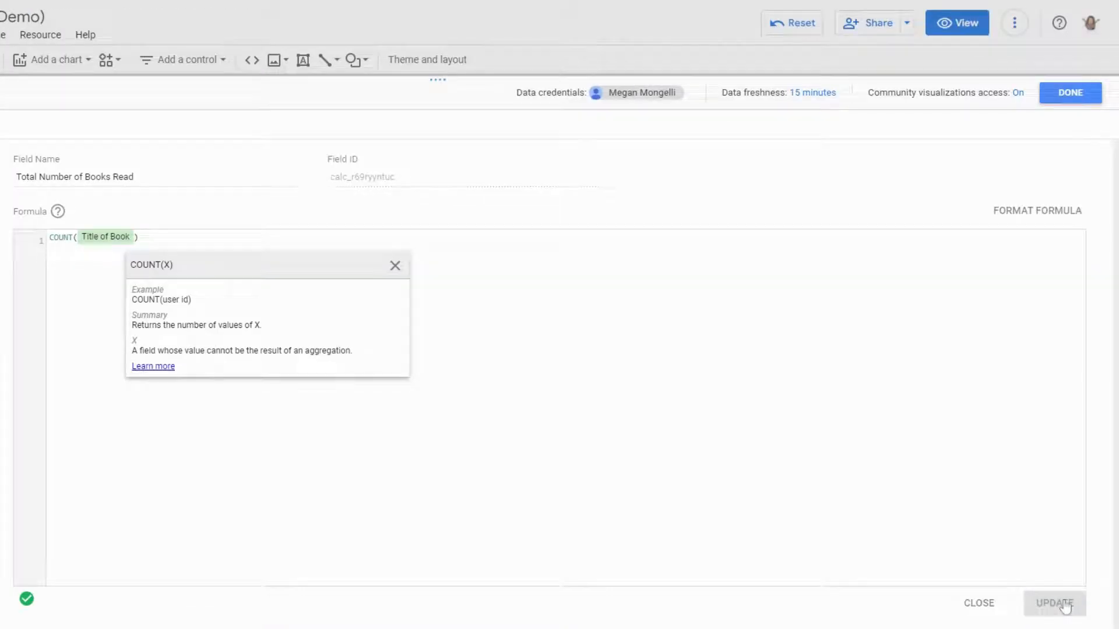
click(1071, 94)
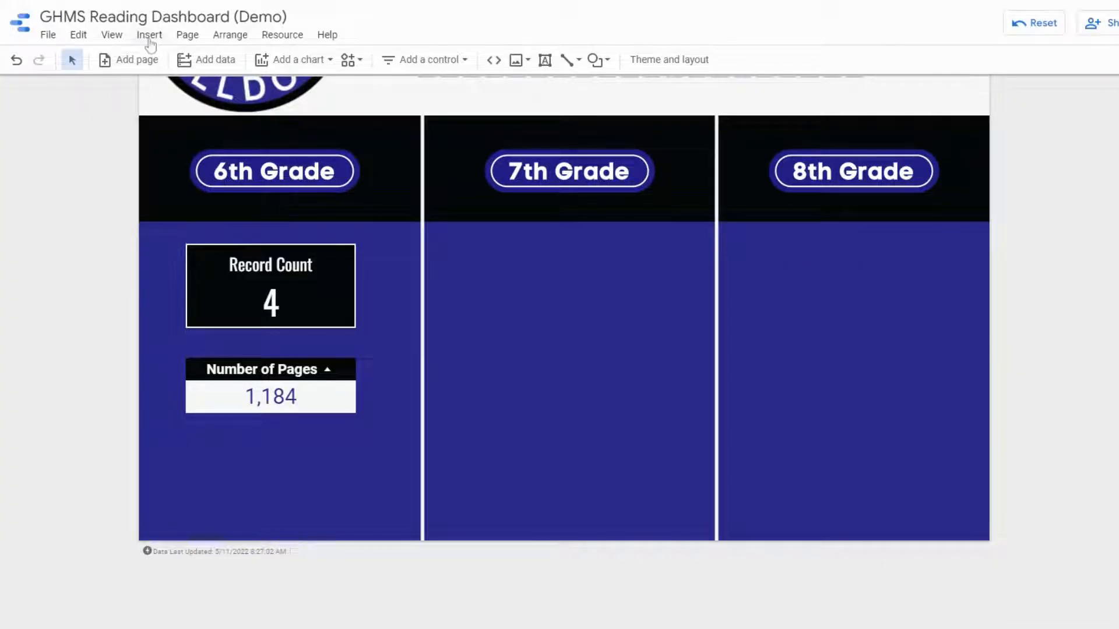
Insert a column chart below the Number of Pages table in the 6th Grade section.
click(149, 35)
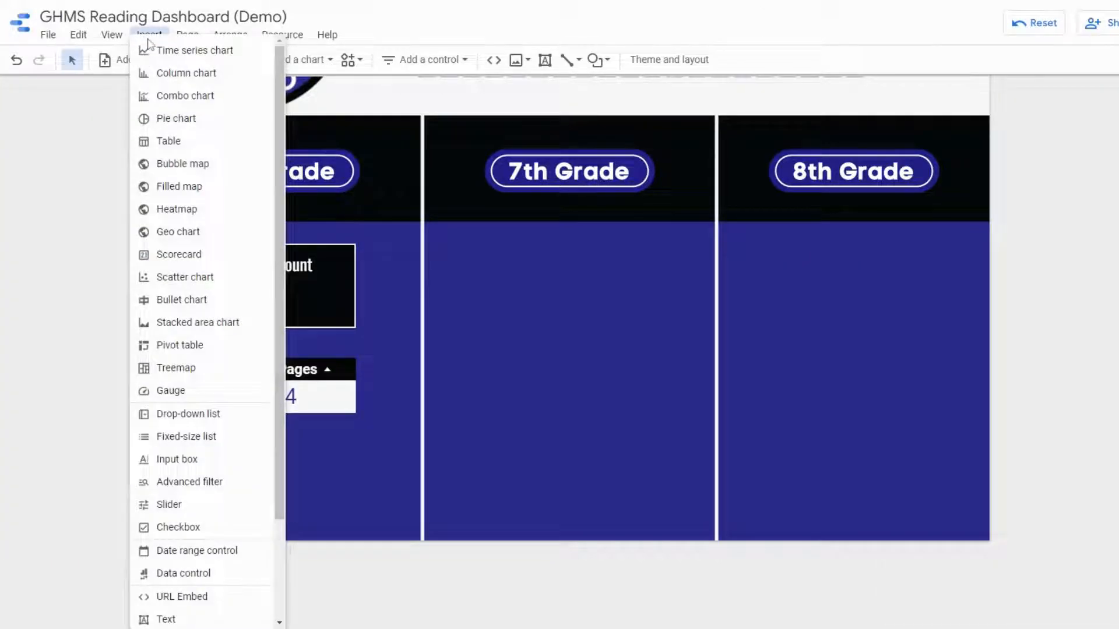
click(187, 73)
scroll(175, 407, down, 1)
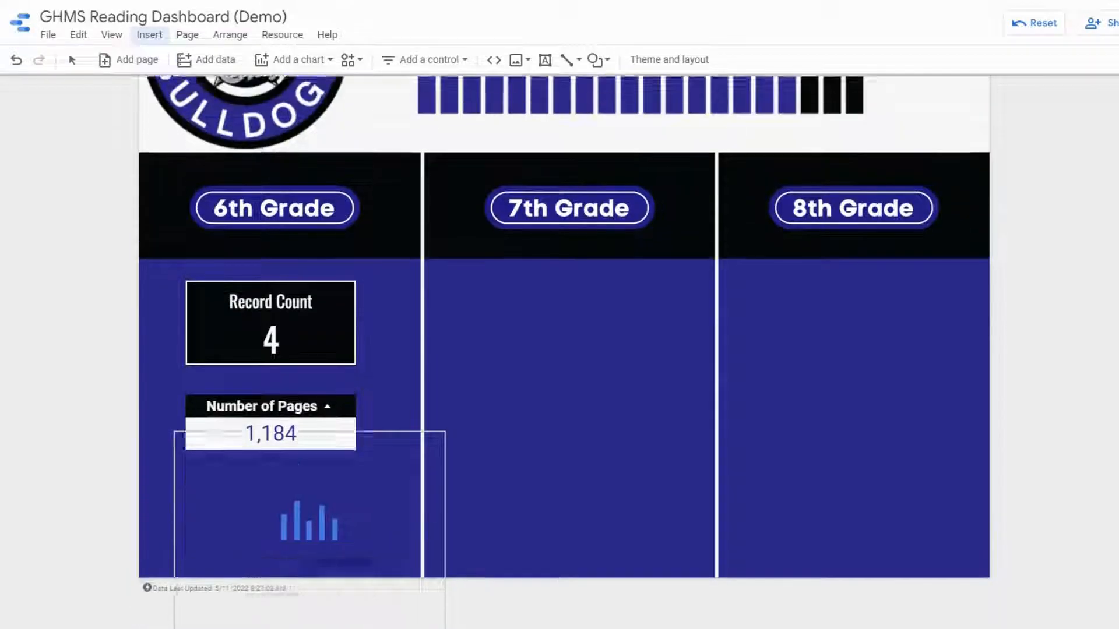
click(184, 434)
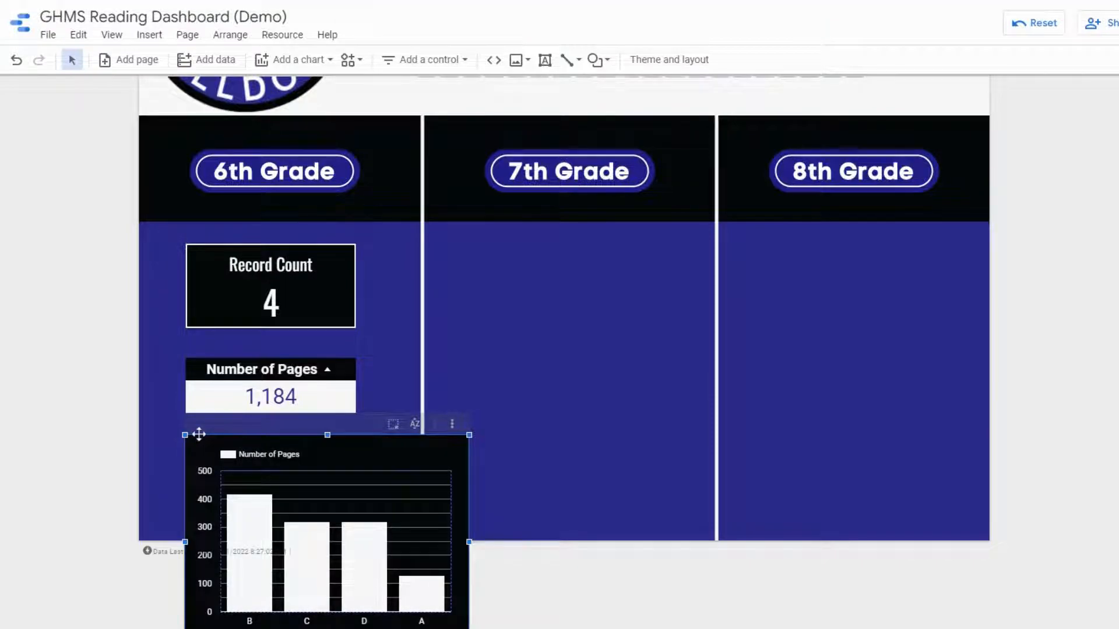
scroll(198, 434, down, 1)
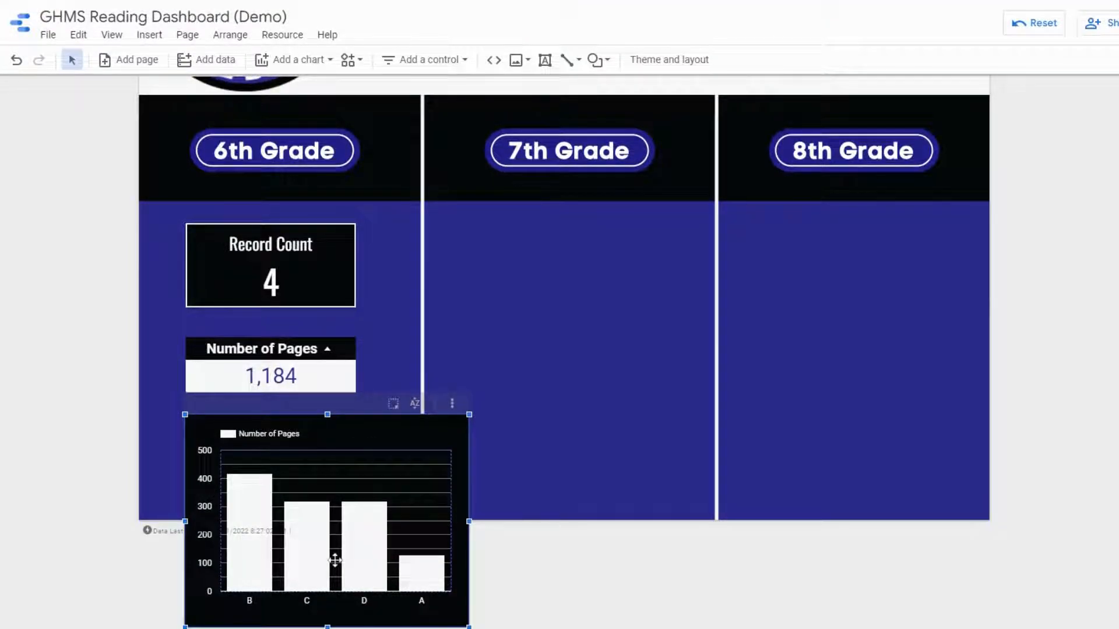
Replace the column chart's Number of Pages metric with Total Number of Books Read.
mouse_move(430, 574)
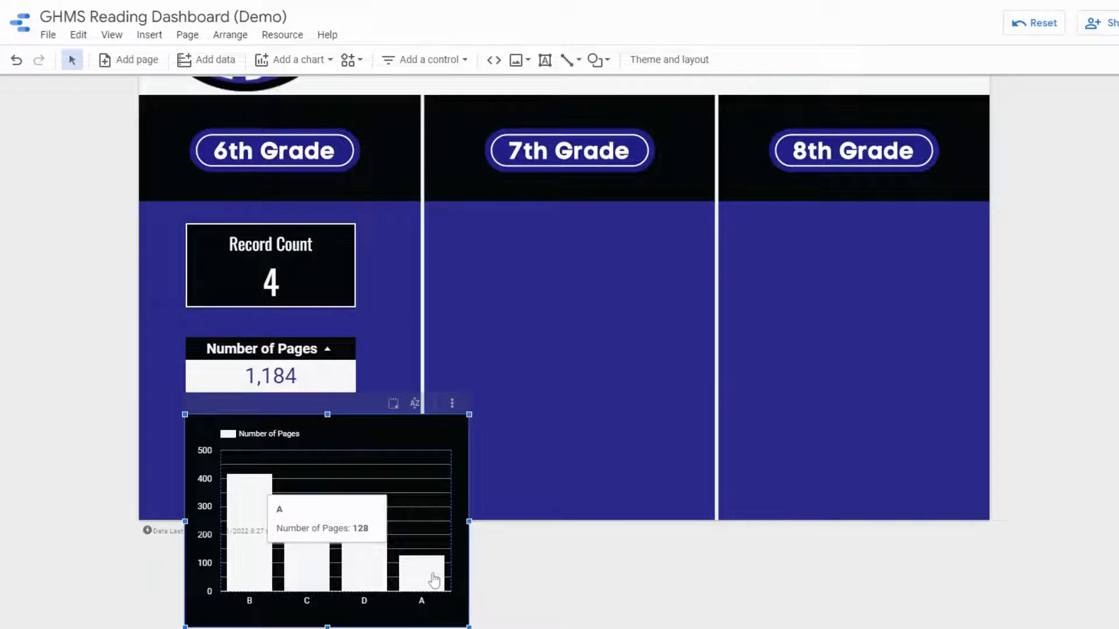
mouse_move(237, 580)
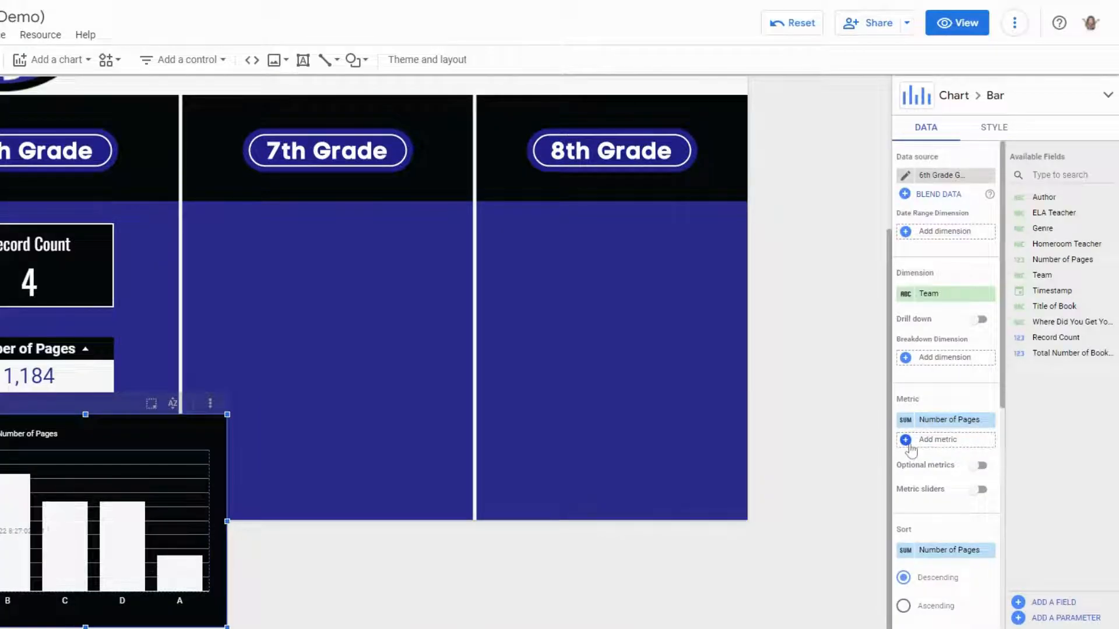
click(914, 454)
scroll(956, 508, down, 2)
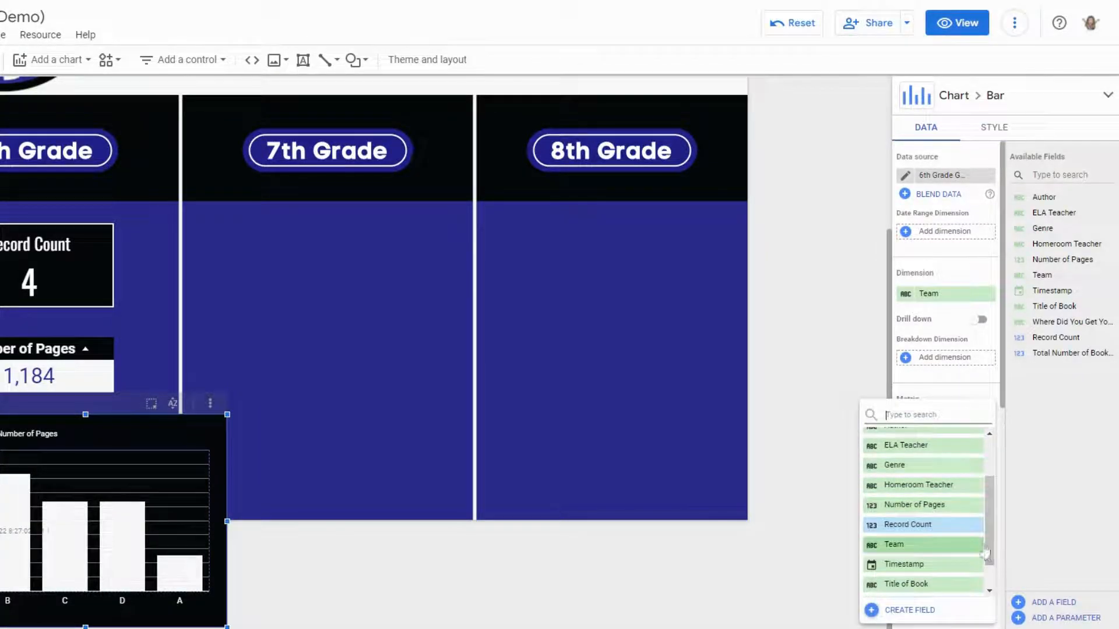
mouse_move(993, 523)
mouse_down()
mouse_move(983, 472)
mouse_move(990, 535)
mouse_up()
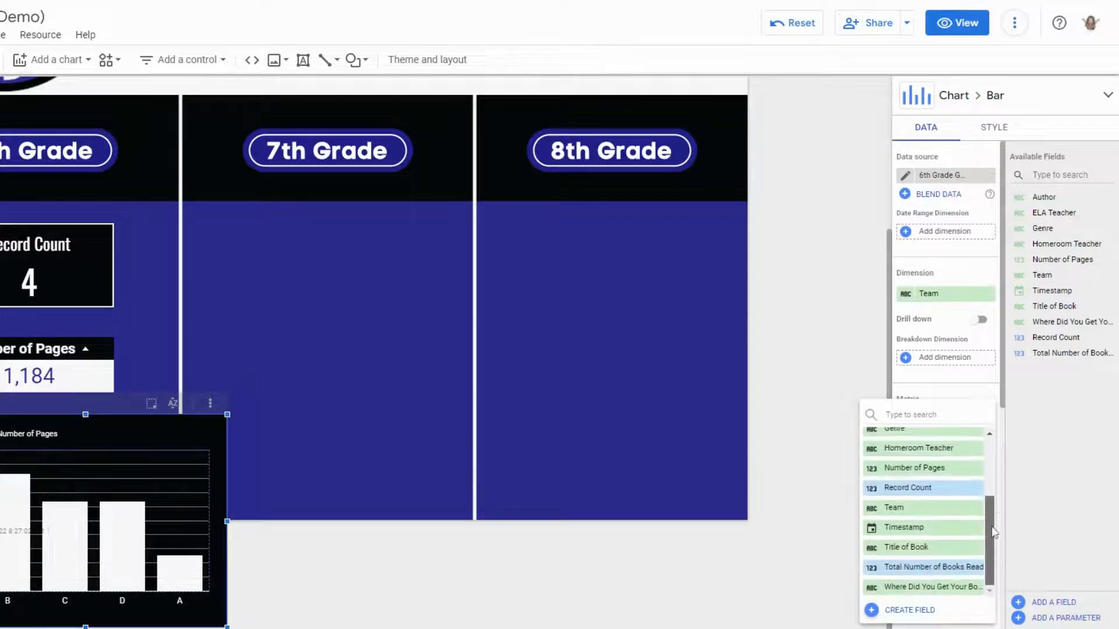
click(927, 577)
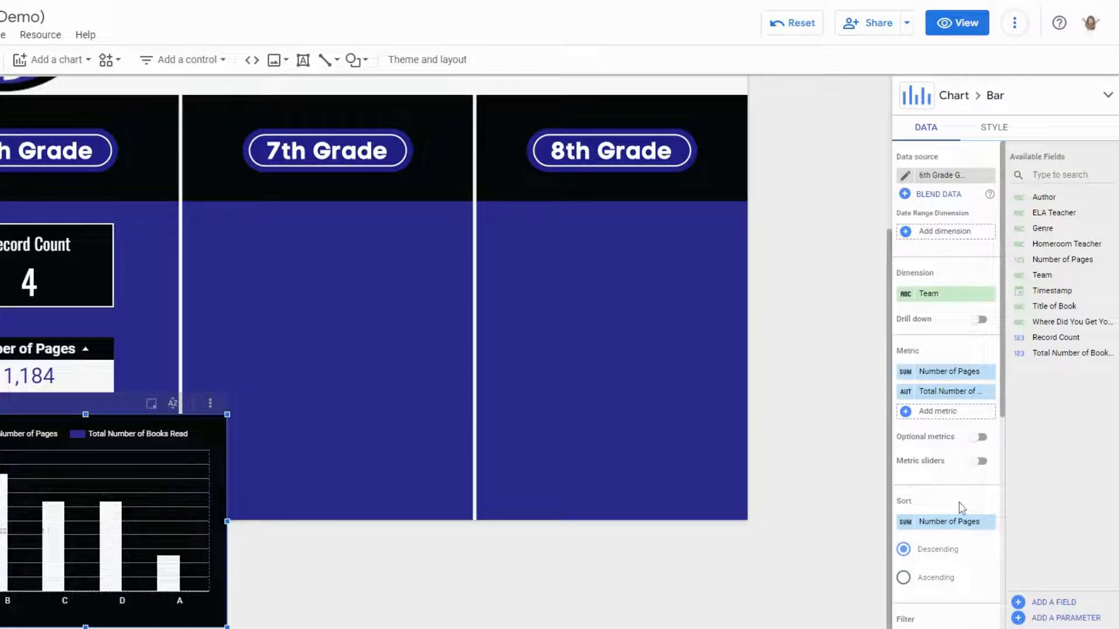
mouse_move(989, 373)
click(989, 373)
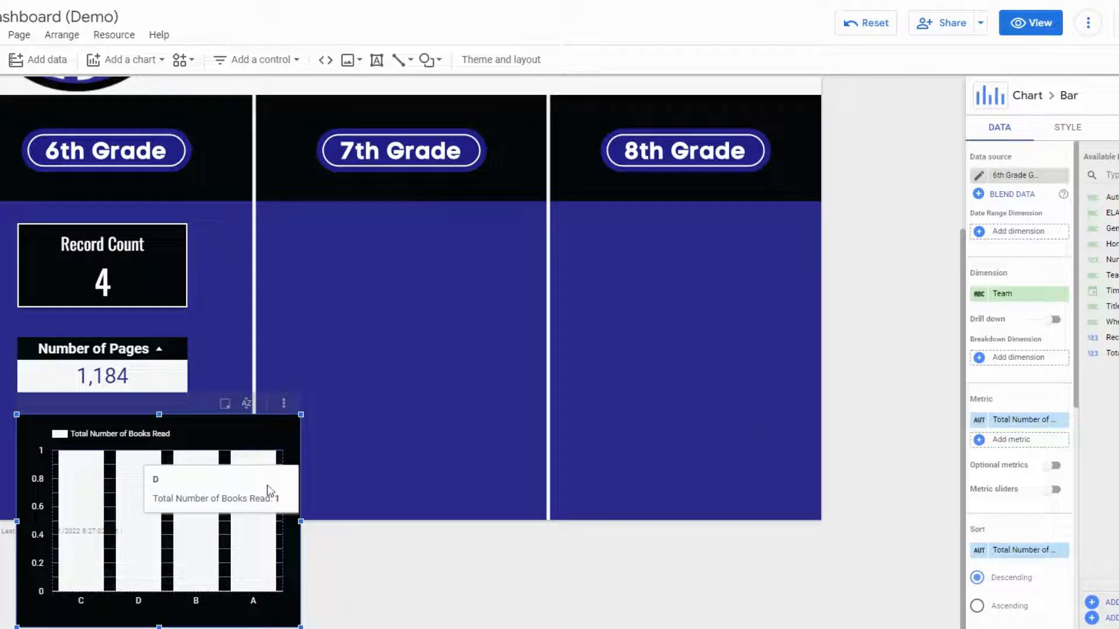
Sort the column chart by Team in ascending order.
scroll(984, 553, down, 1)
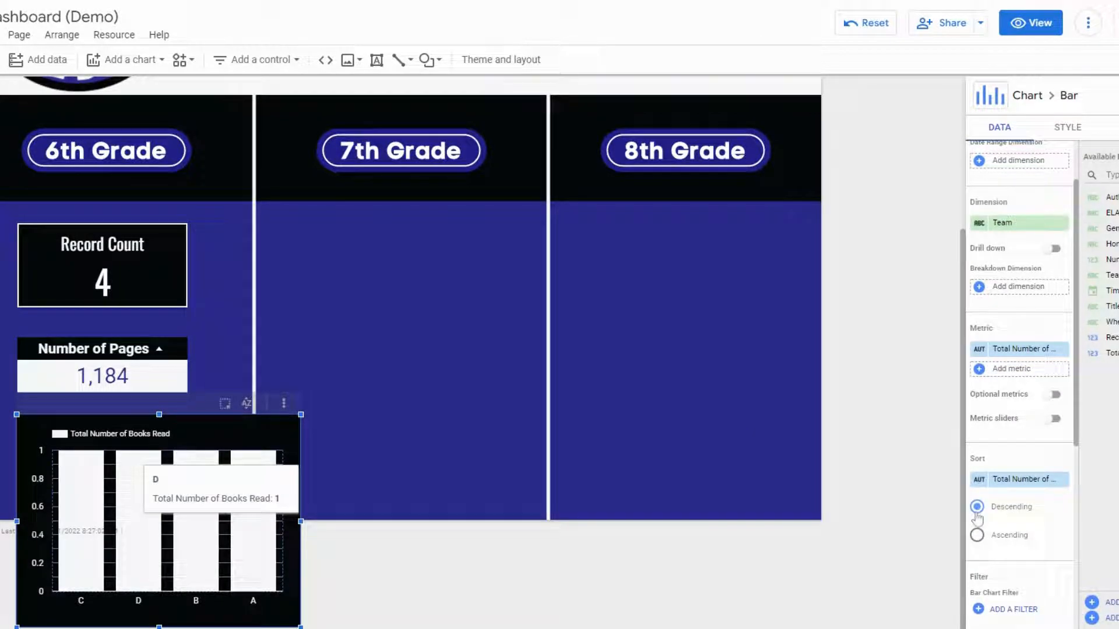
click(978, 537)
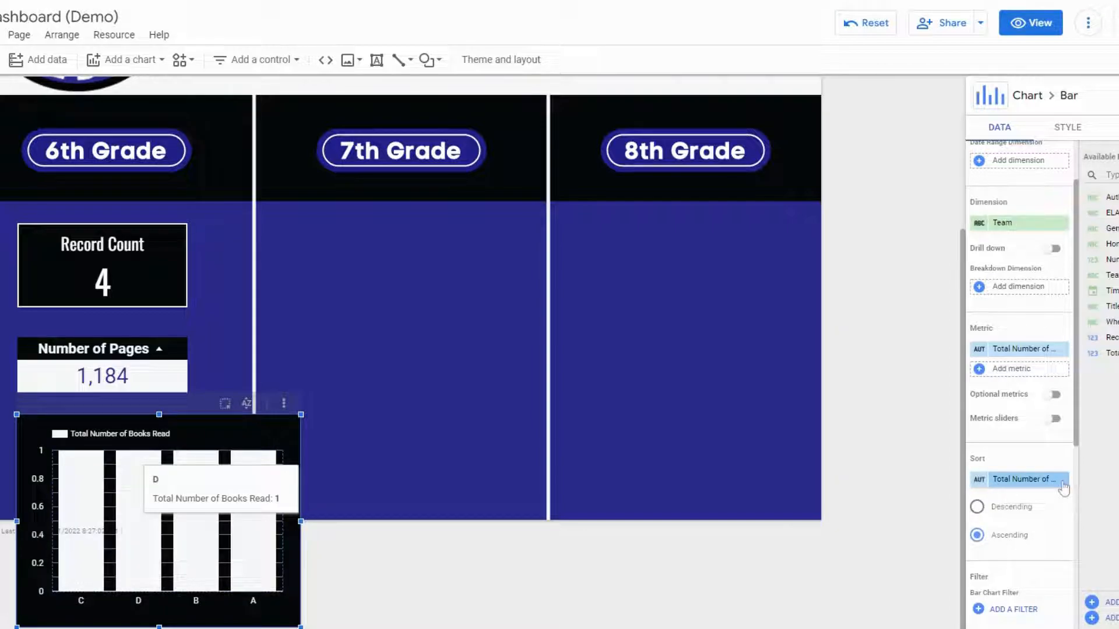
scroll(1037, 527, down, 4)
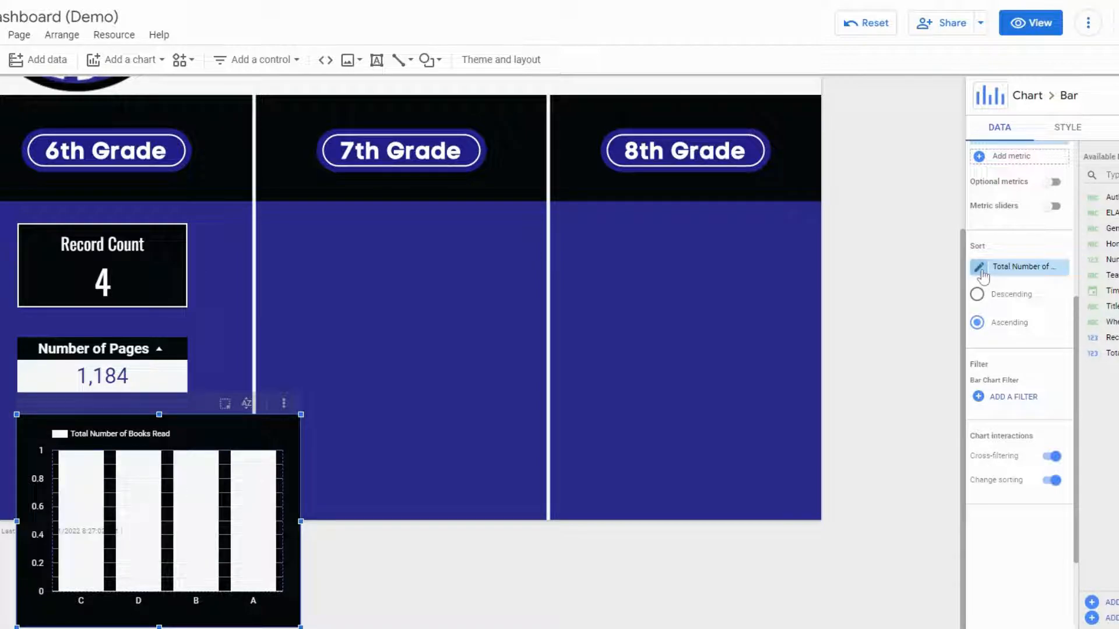
click(1066, 268)
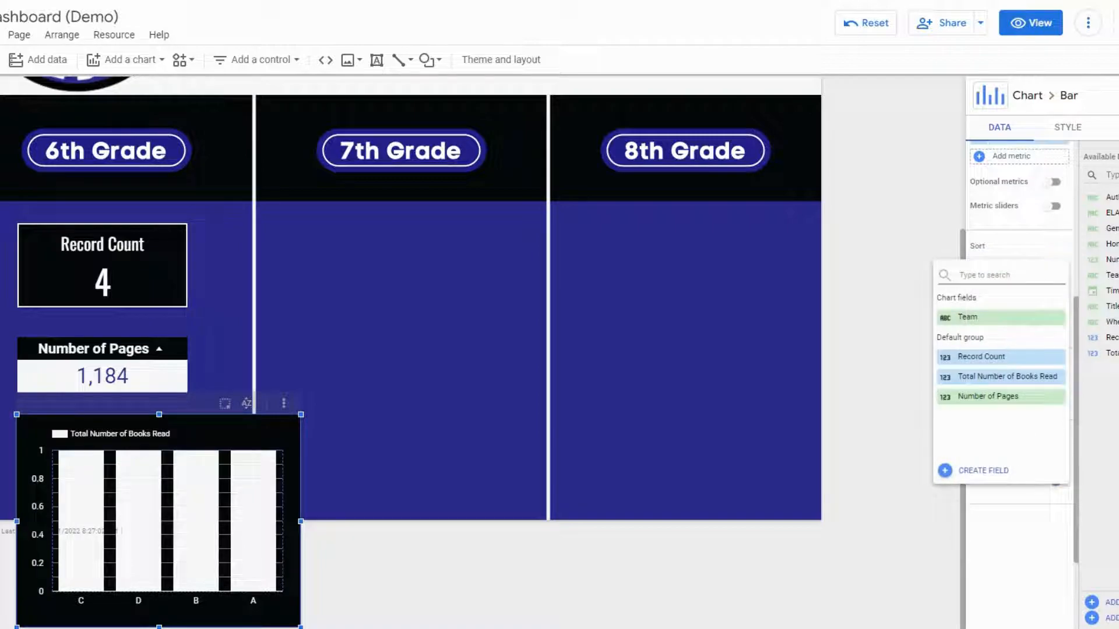
click(1007, 318)
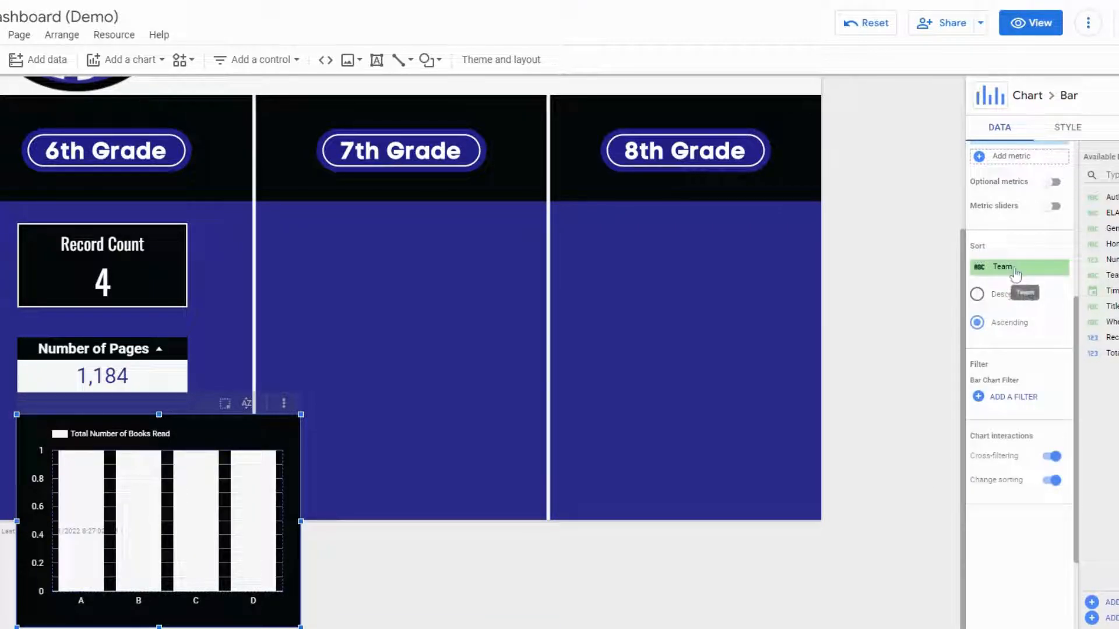
Shrink the column chart to the width of the table above so it fits inside the purple 6th Grade section.
mouse_move(93, 579)
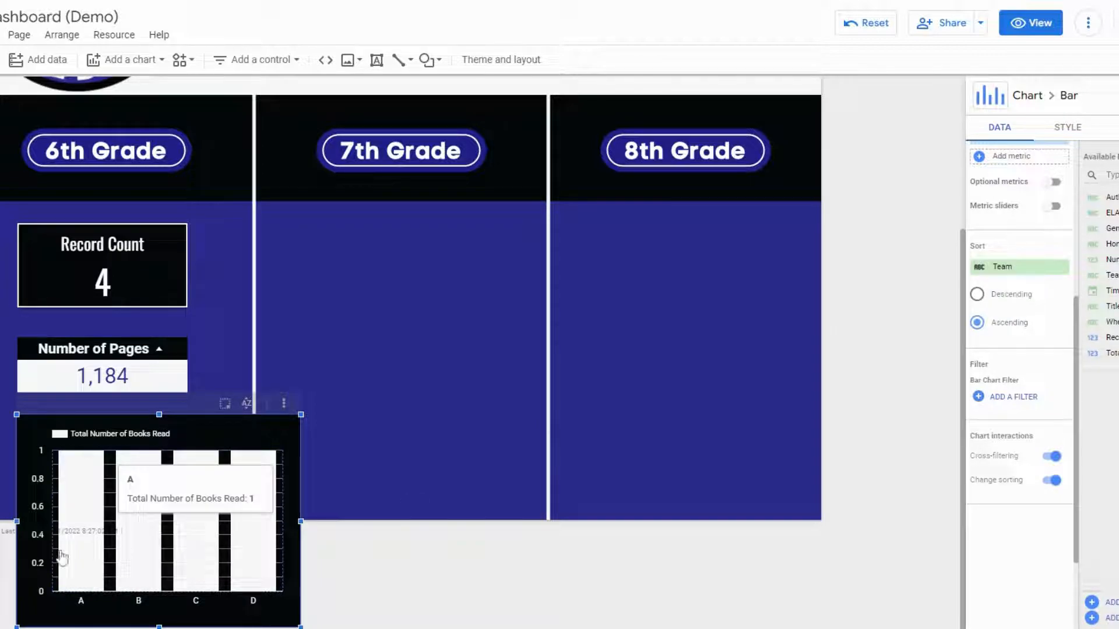
drag(300, 626, 191, 508)
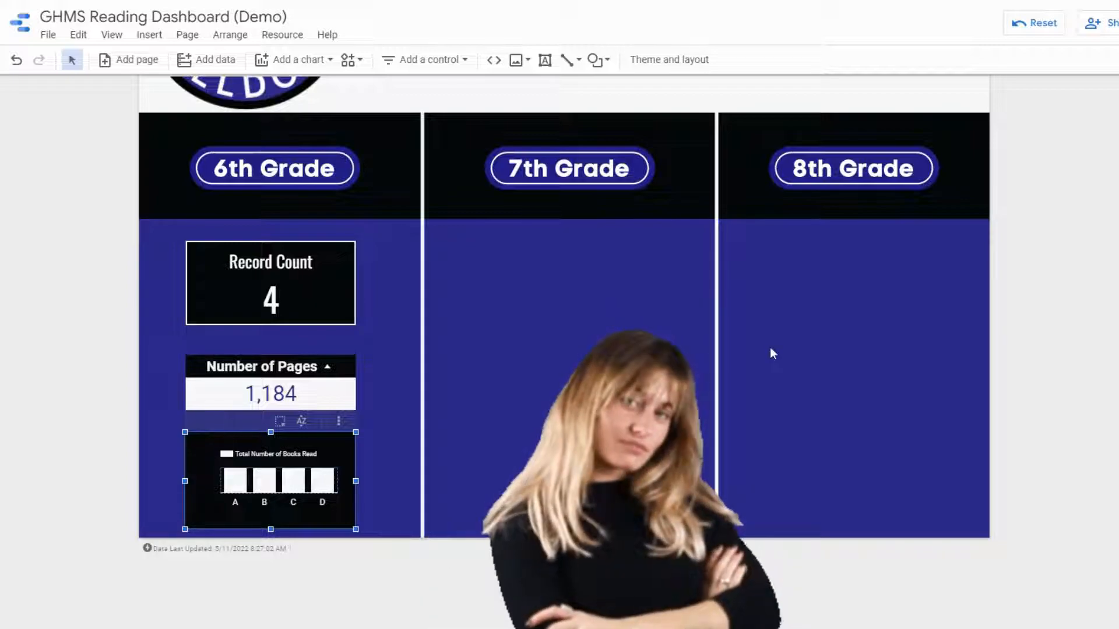
click(482, 425)
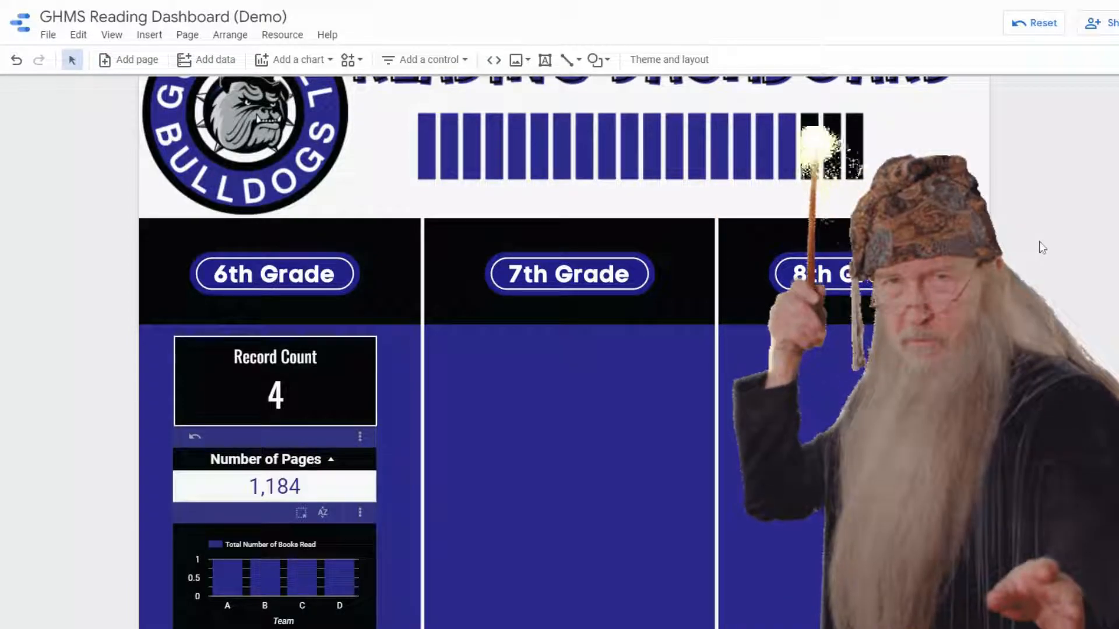
Select the Record Count scorecard, the Number of Pages table and the column chart together in the 6th Grade section.
scroll(1037, 241, down, 1)
scroll(1037, 241, down, 1)
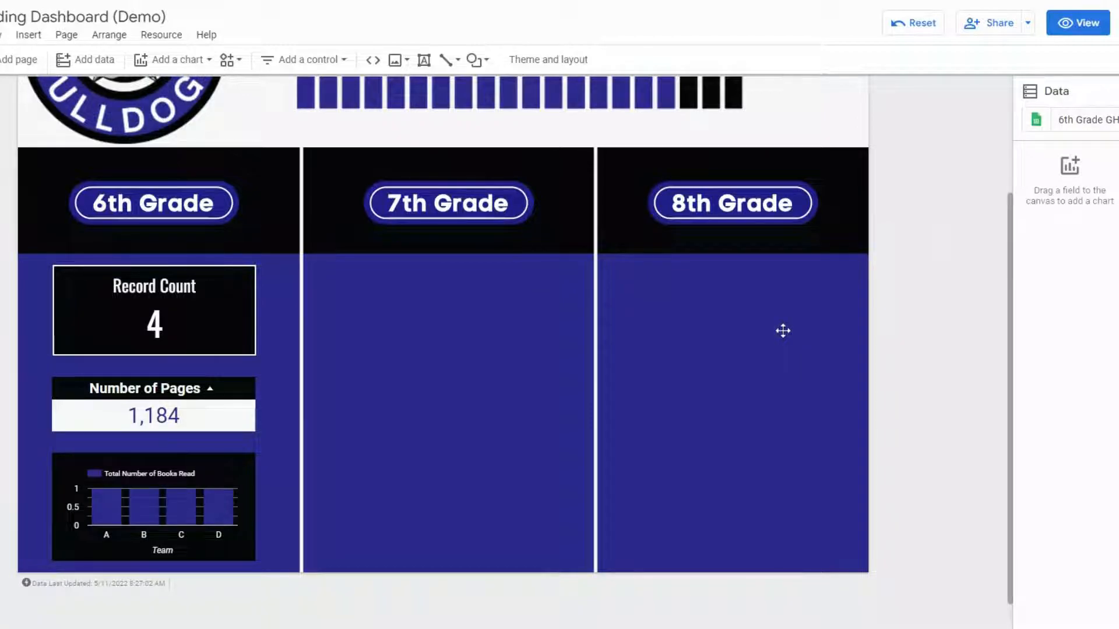
click(55, 285)
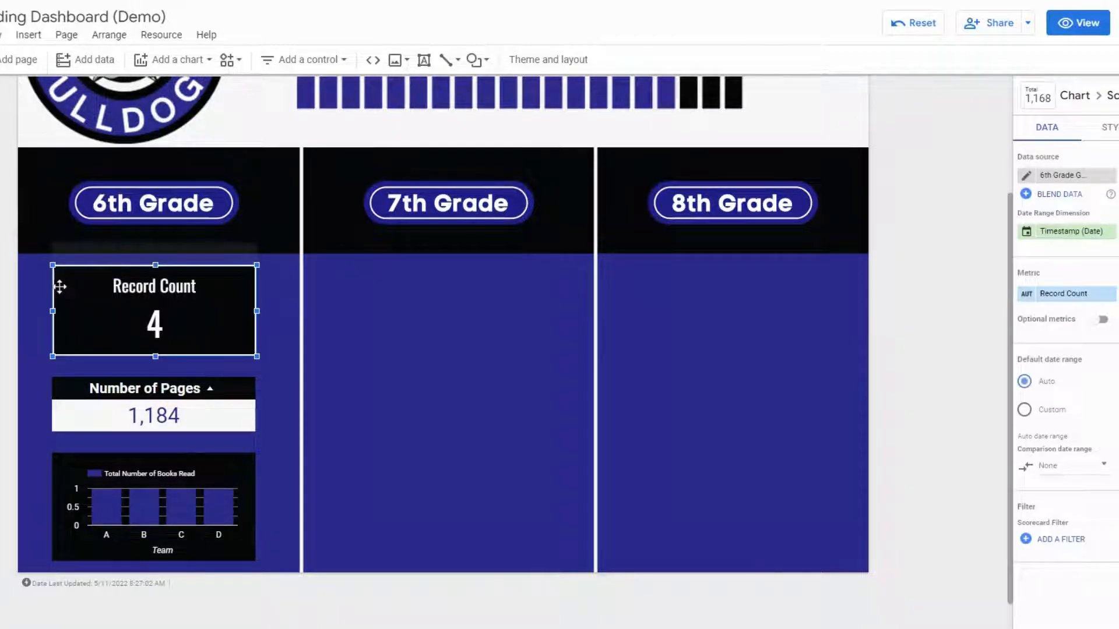
shift+click(93, 420)
shift+click(87, 481)
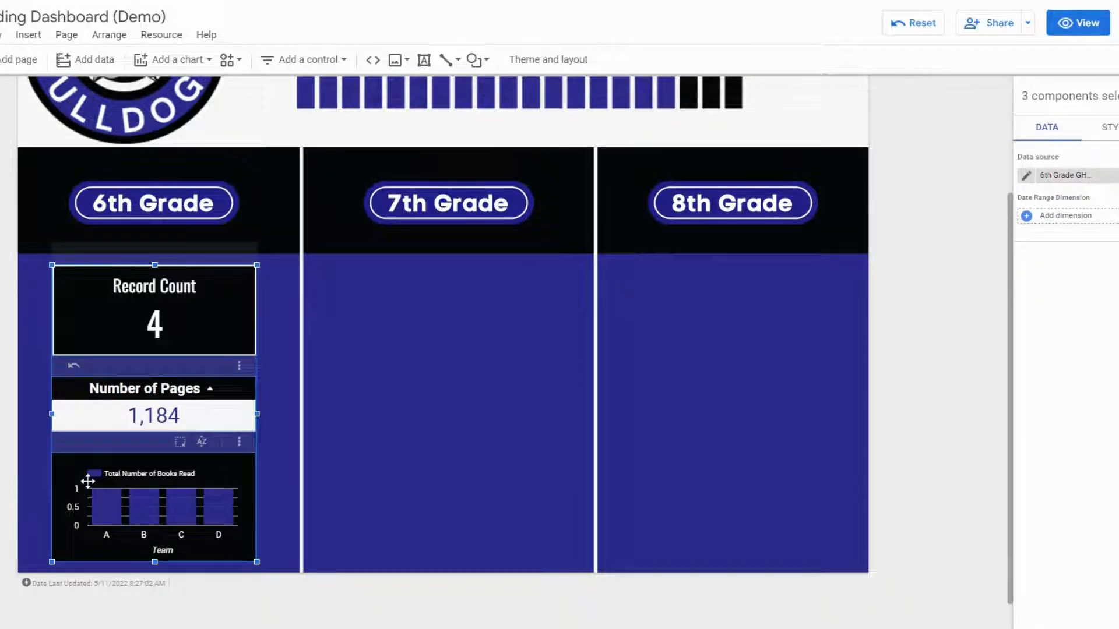